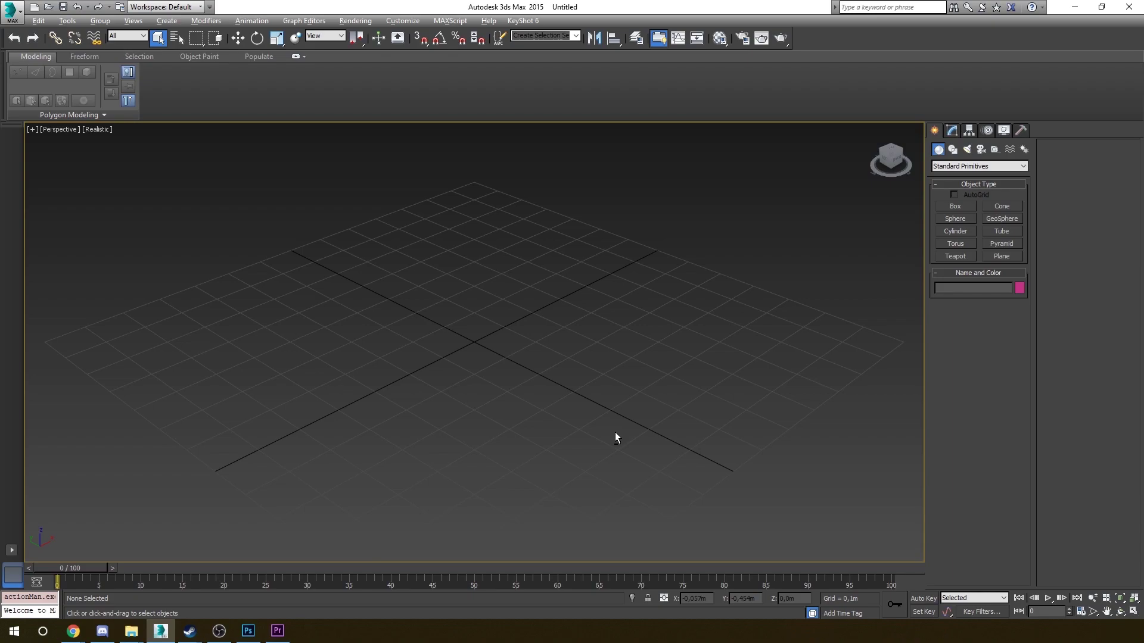
- Create a rectangular plane about 0.38 m long and 0.45 m wide and rotate it upright with angle snap on
drag(337, 294, 570, 286)
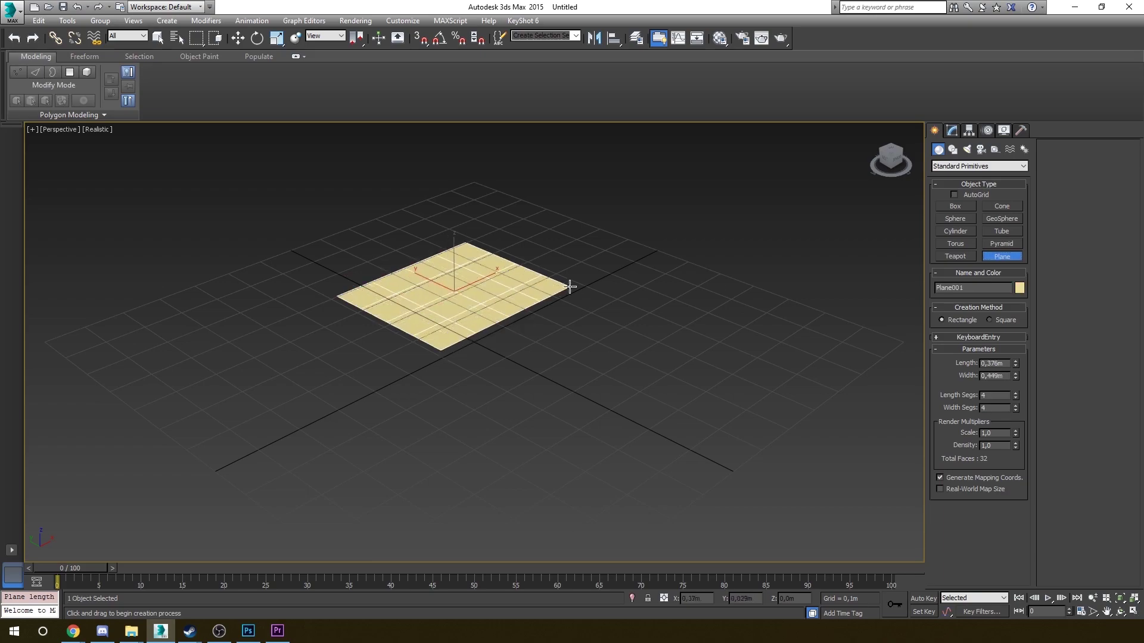
key(e)
key(a)
key(w)
drag(477, 291, 446, 218)
- Reduce the plane to one segment in each direction and set its length to 24.06 m and width to 36 m
click(951, 131)
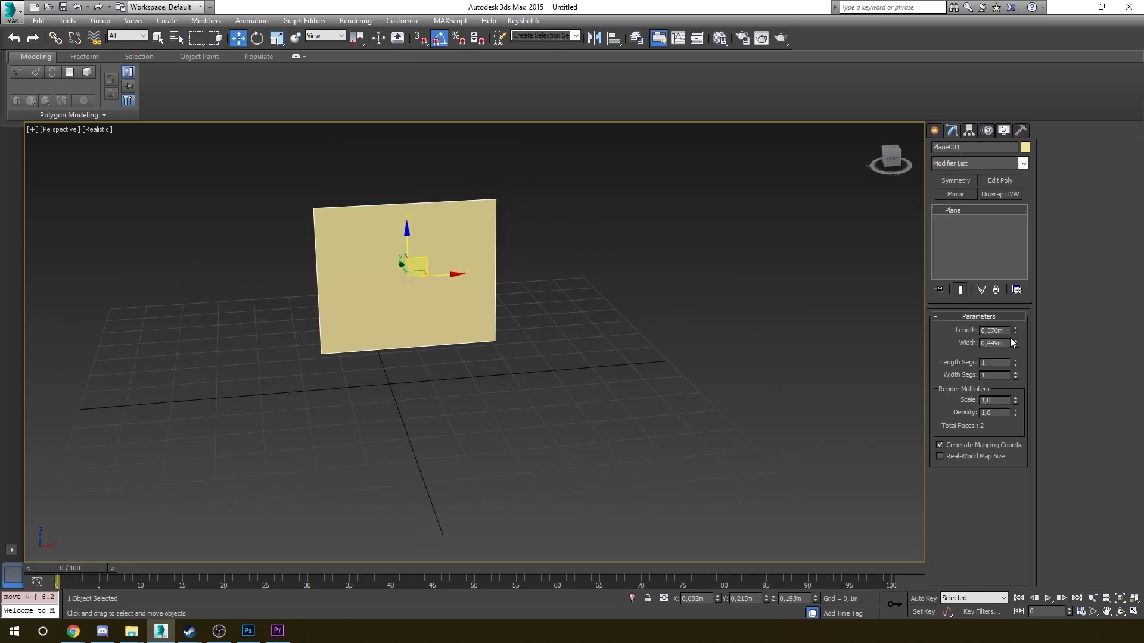
drag(1007, 343, 941, 335)
text(36)
key(Return)
key(Return)
- Move the enlarged upright plane so that its lower edge stands on the grid
scroll(462, 298, down, 10)
alt+middle_drag(462, 381, 644, 465)
drag(400, 299, 355, 299)
alt+middle_drag(536, 333, 443, 297)
scroll(443, 296, up, 4)
drag(443, 297, 404, 232)
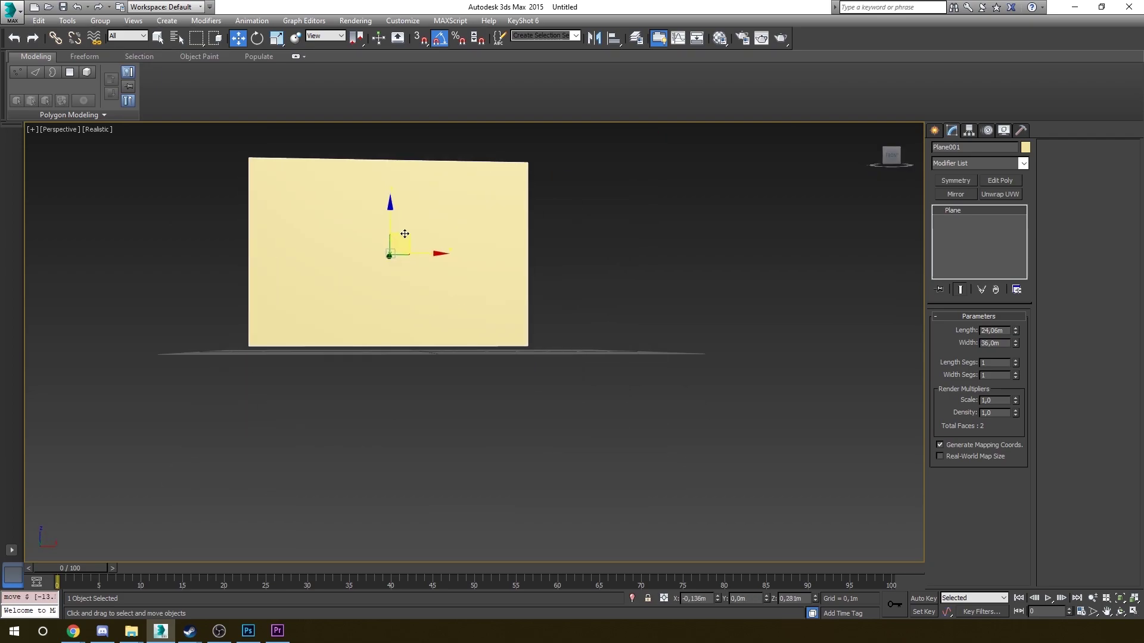
- Position the upright plane along the grid's back edge and apply the owl reference image to it
alt+middle_drag(403, 232, 334, 340)
drag(391, 260, 357, 291)
scroll(357, 291, down, 5)
alt+middle_drag(357, 292, 411, 203)
drag(268, 378, 310, 363)
mouse_move(334, 363)
middle_down()
mouse_move(411, 361)
mouse_move(512, 405)
middle_up()
scroll(411, 343, up, 8)
scroll(411, 342, down, 5)
alt+middle_drag(416, 382, 381, 364)
- Make a copy of the reference plane rotated 90° about the vertical axis
key(e)
mouse_move(442, 414)
shift+mouse_down()
mouse_move(504, 403)
mouse_move(296, 396)
shift+mouse_up()
key(Return)
- Turn the copied reference plane around its vertical axis and move it to the opposite side of the grid
key(w)
mouse_move(361, 408)
alt+middle_down()
mouse_move(398, 370)
mouse_move(564, 358)
mouse_move(411, 391)
alt+middle_up()
key(e)
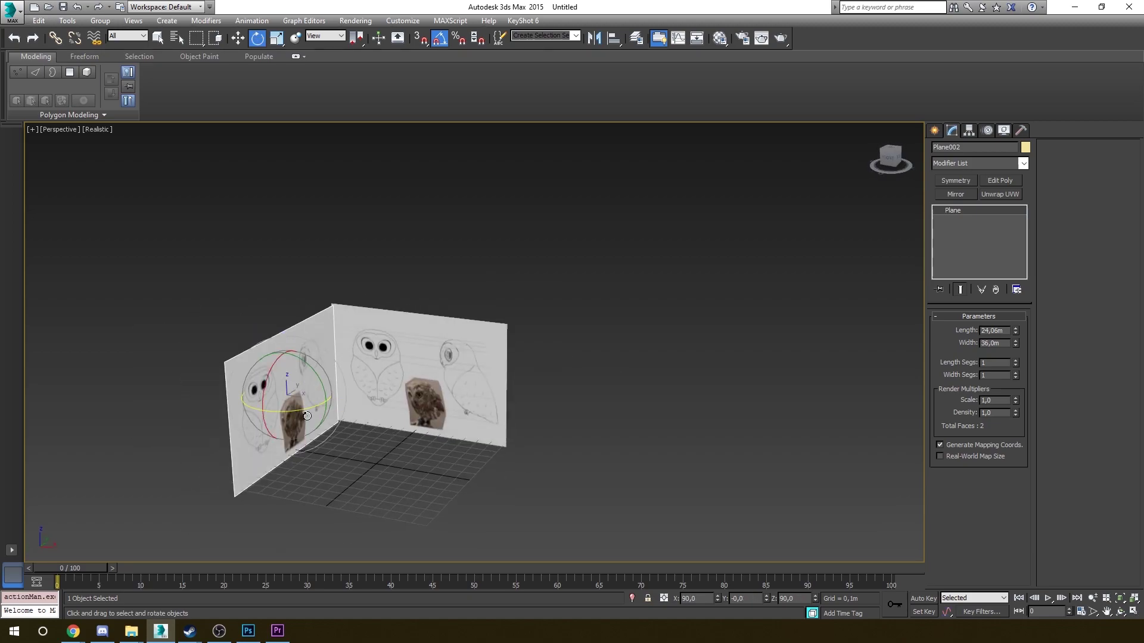
drag(285, 415, 390, 411)
key(w)
drag(312, 393, 510, 438)
alt+middle_drag(509, 438, 351, 419)
scroll(467, 443, up, 3)
scroll(358, 411, down, 5)
- Enable Backface Cull in the object properties of both reference planes
drag(416, 296, 484, 352)
right_click(484, 352)
click(560, 435)
click(468, 347)
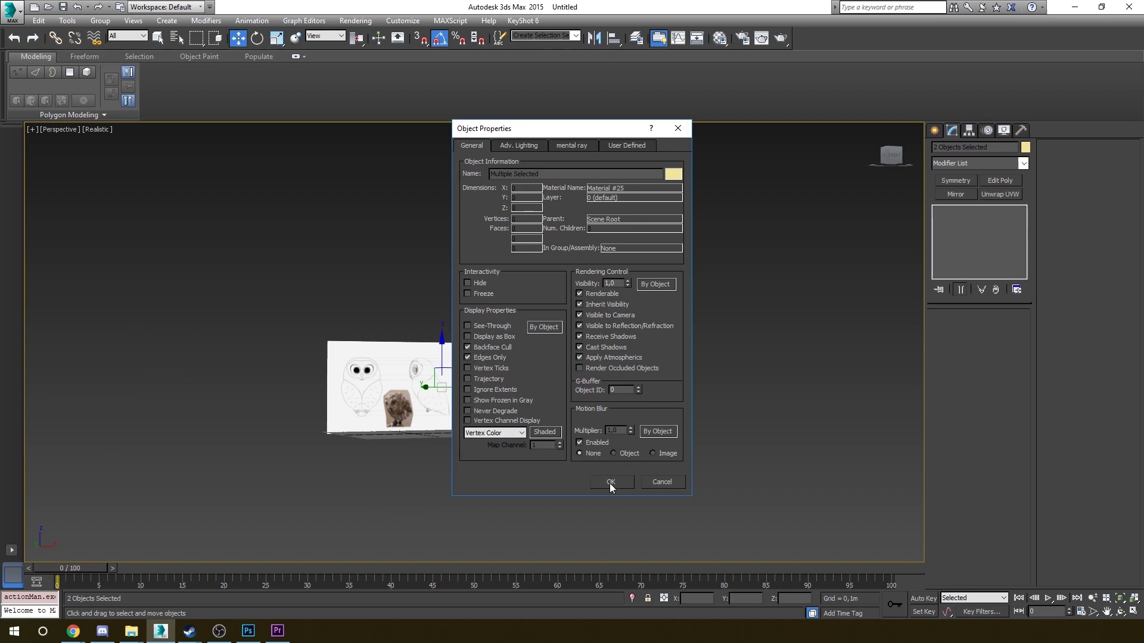
click(610, 482)
- In the Front view, draw a small plane just above the owl's right-hand eye
click(578, 334)
scroll(577, 411, up, 5)
mouse_move(578, 333)
alt+middle_down()
mouse_move(577, 411)
mouse_move(351, 384)
mouse_move(393, 440)
mouse_move(607, 445)
alt+middle_up()
click(934, 131)
key(f)
scroll(635, 309, up, 5)
click(1000, 256)
drag(512, 138, 572, 178)
- Convert the small plane to an Editable Poly and move its lower corners onto the upper eye outline
click(952, 131)
right_click(987, 246)
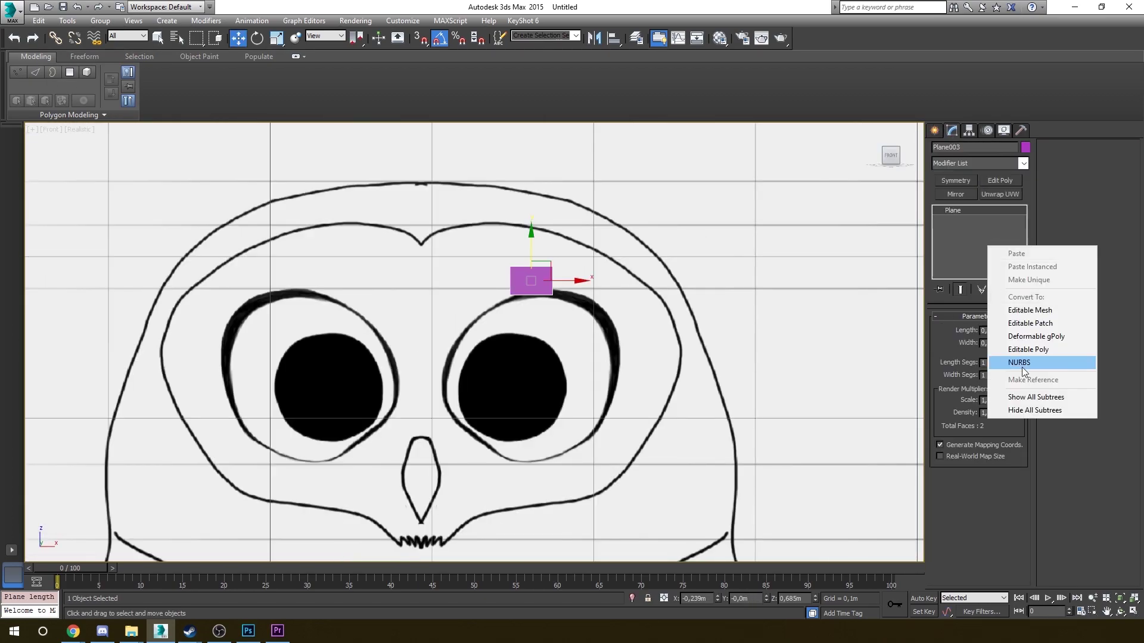
click(1028, 350)
key(1)
scroll(518, 301, up, 5)
click(511, 294)
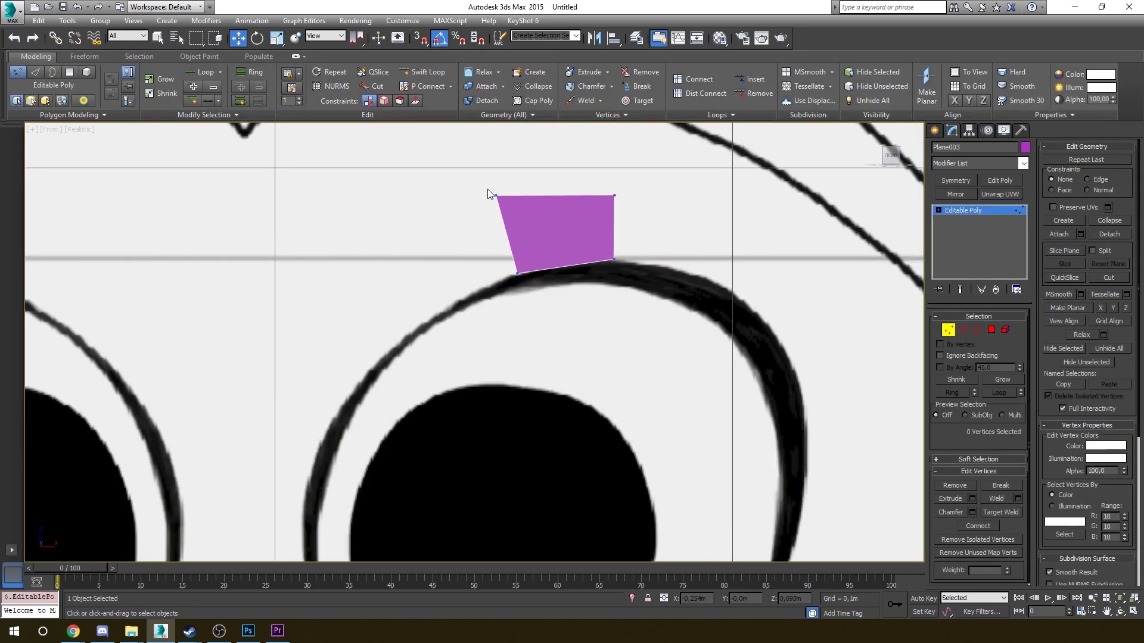
- Extend the plane's outer edge into a strip of four faces following the upper eye outline
key(2)
click(613, 230)
drag(613, 198, 723, 270)
scroll(696, 246, down, 2)
key(1)
key(2)
click(648, 244)
key(1)
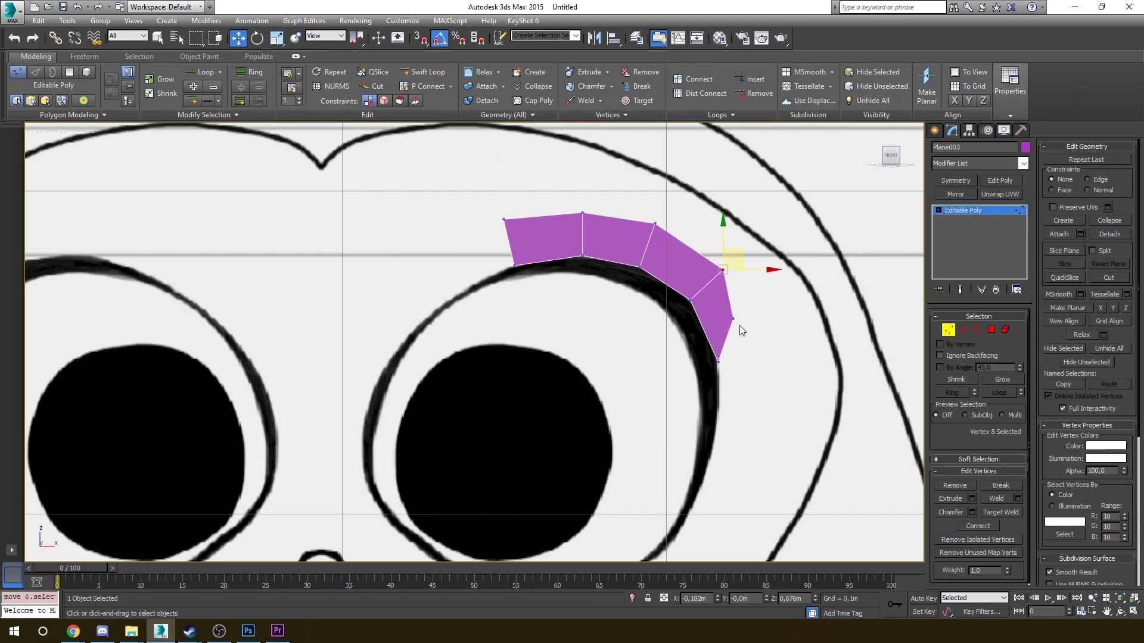
- Continue extruding the strip's end edge down the outer side of the eye and along its underside
click(963, 330)
middle_drag(745, 352, 667, 285)
shift+drag(671, 281, 686, 374)
click(948, 330)
middle_drag(647, 361, 649, 316)
scroll(647, 297, down, 2)
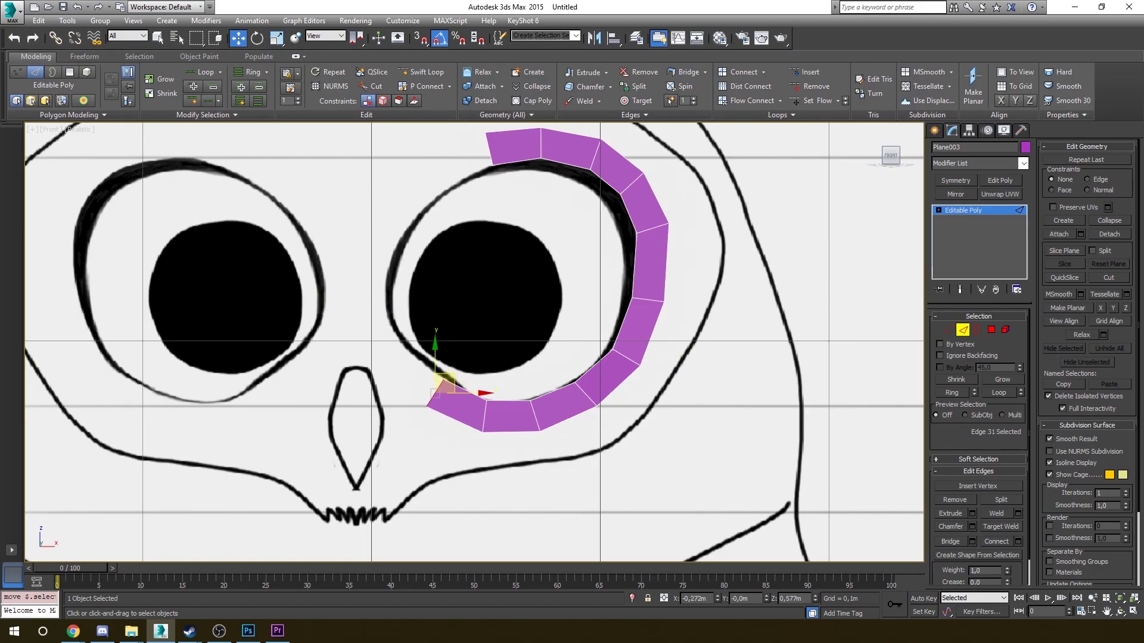
- Extend the strip from under the eye toward its lower inner corner, rotating the end edge to follow the outline
scroll(402, 383, up, 3)
middle_drag(403, 383, 368, 398)
shift+drag(442, 407, 375, 354)
key(e)
drag(387, 316, 405, 329)
key(w)
drag(375, 352, 362, 337)
shift+drag(362, 333, 318, 309)
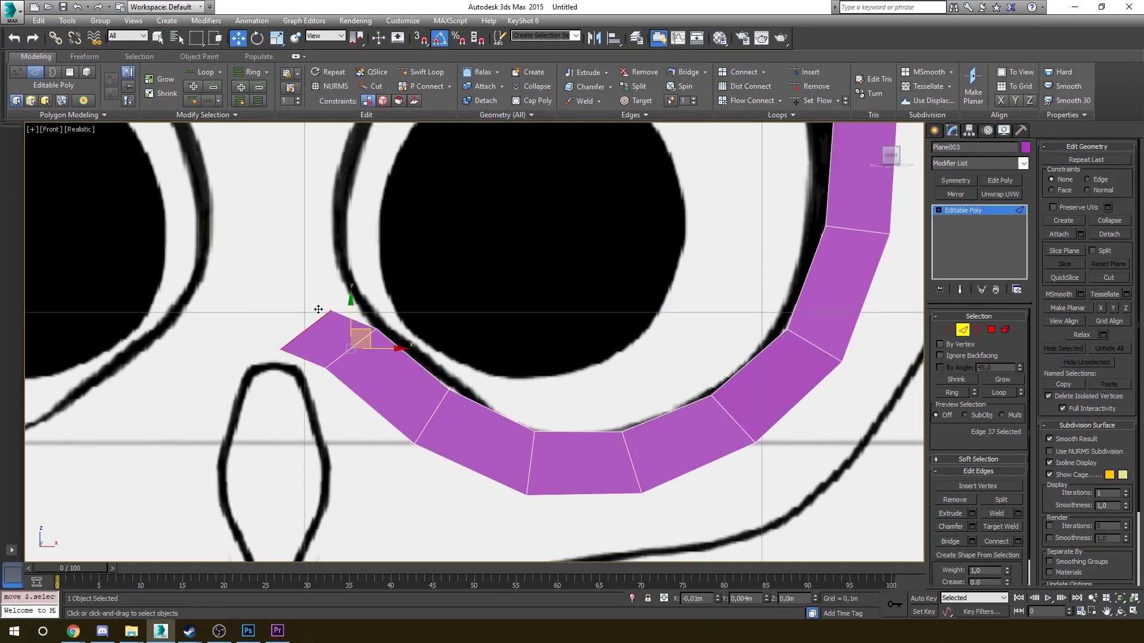
- Extend the strip around the lower inner corner and up beside the eye, leveling its end edge
key(w)
drag(329, 262, 324, 263)
middle_drag(324, 263, 340, 345)
shift+drag(339, 344, 337, 260)
key(e)
drag(348, 243, 357, 256)
key(w)
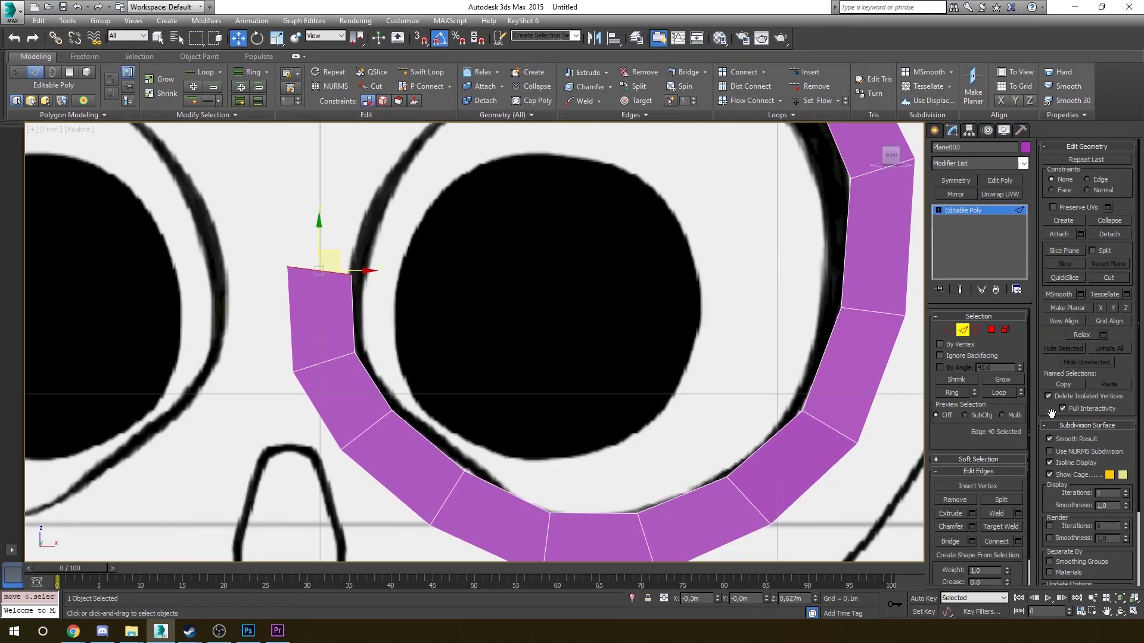
- Move the strip's vertices along the eye's inner side and underside to narrow and even out its width
key(1)
click(392, 409)
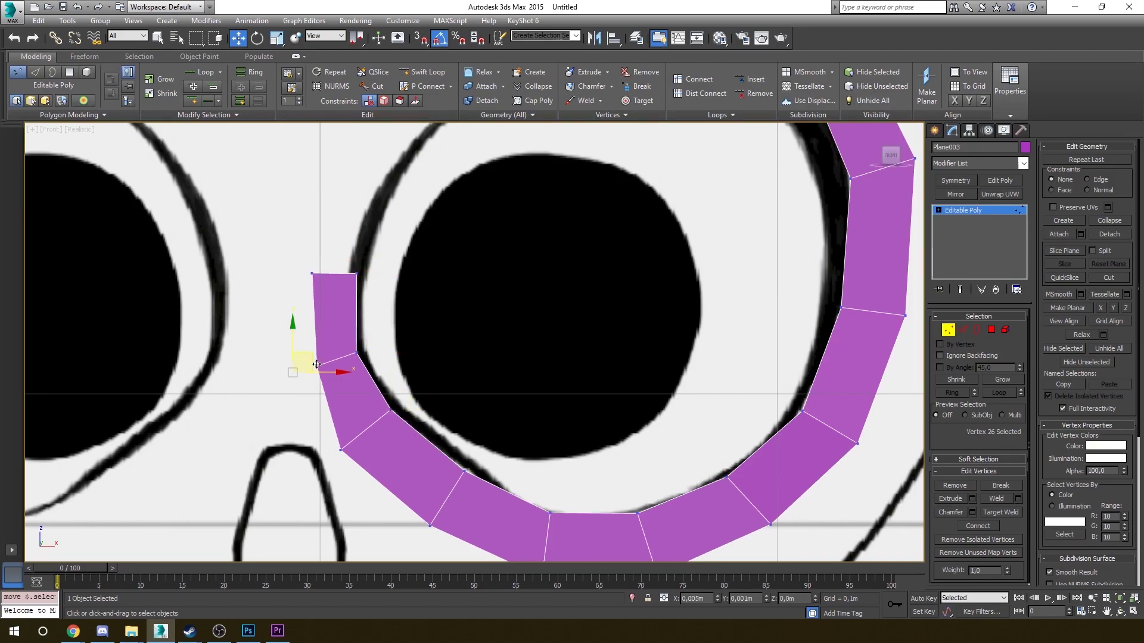
drag(361, 435, 360, 442)
middle_drag(361, 441, 294, 344)
click(361, 430)
click(476, 477)
scroll(473, 482, down, 6)
drag(362, 430, 402, 426)
scroll(438, 411, up, 5)
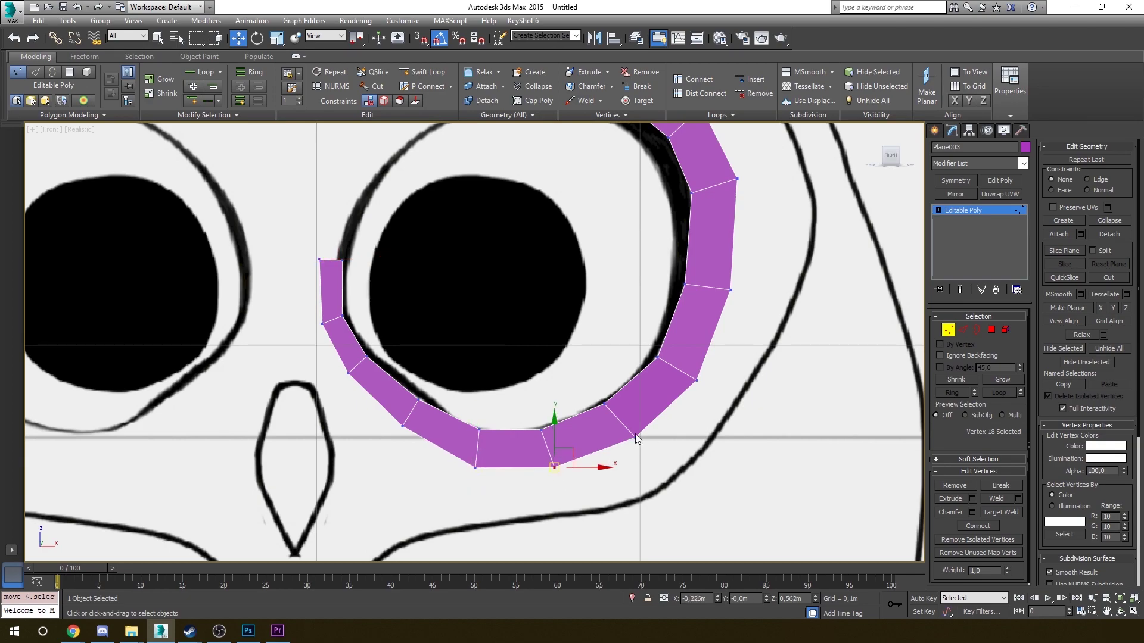
- Adjust the strip's outer vertices along the outer side and top of the eye
middle_drag(730, 316, 670, 458)
click(680, 325)
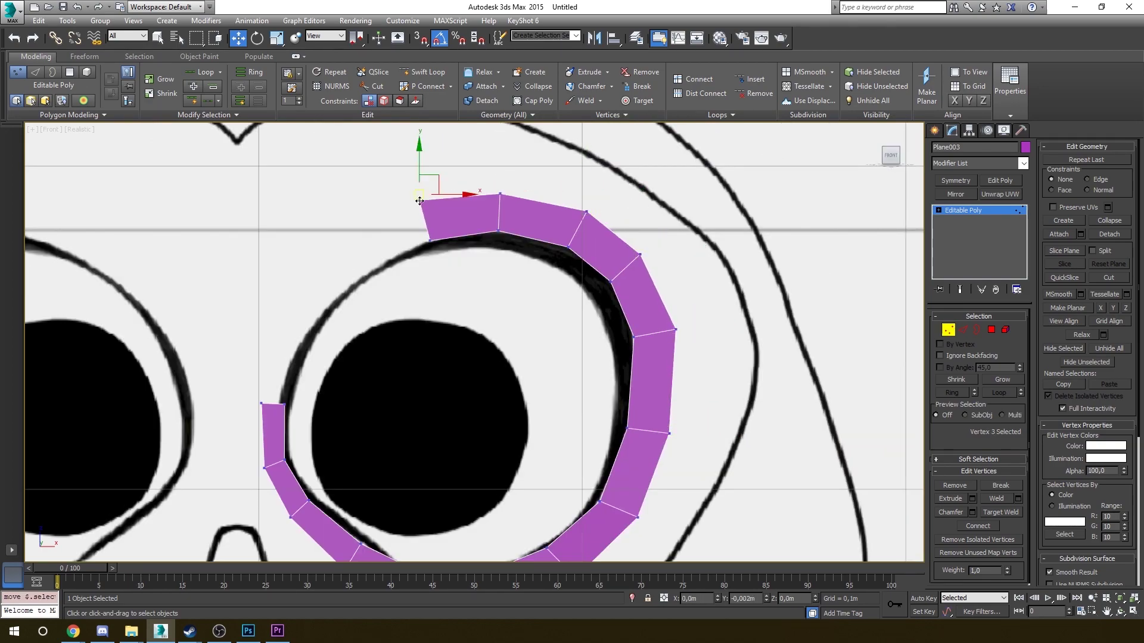
drag(420, 194, 419, 202)
- Extend the strip's inner end edge upward along the eye outline toward the starting face
key(2)
click(275, 404)
shift+drag(286, 392, 311, 332)
key(z)
scroll(480, 319, down, 6)
key(e)
drag(530, 291, 627, 195)
- Bridge the strip's two end edges to close the ring around the eye
key(e)
key(e)
ctrl+click(667, 165)
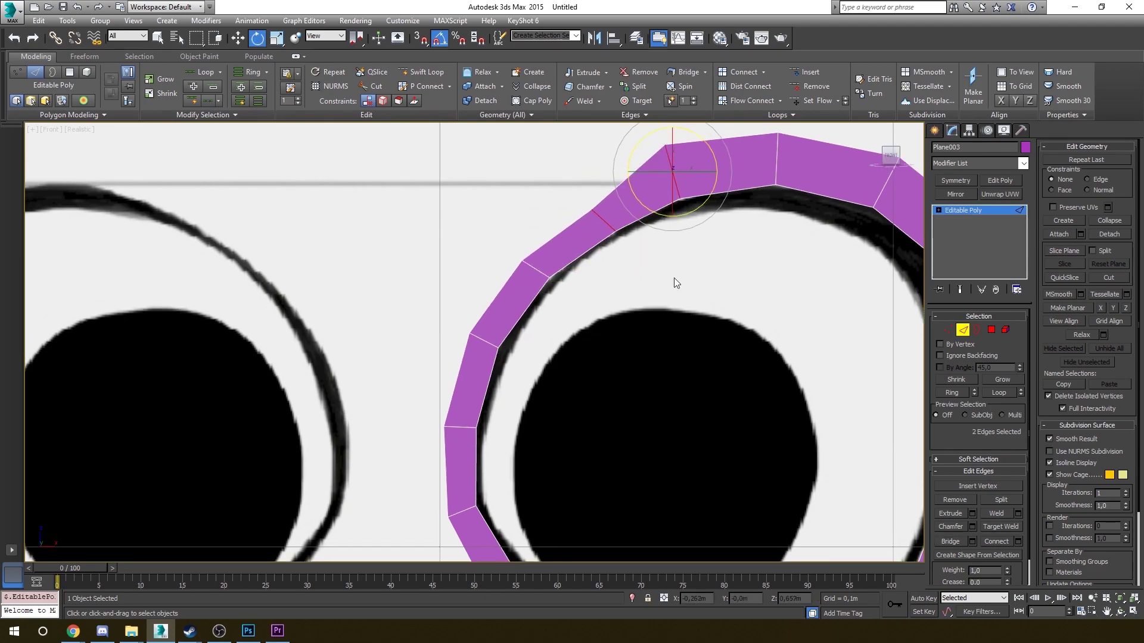
middle_drag(595, 314, 507, 378)
- Adjust the vertices on the ring's upper inner section to smooth its outline
key(1)
key(w)
click(505, 276)
scroll(382, 408, down, 5)
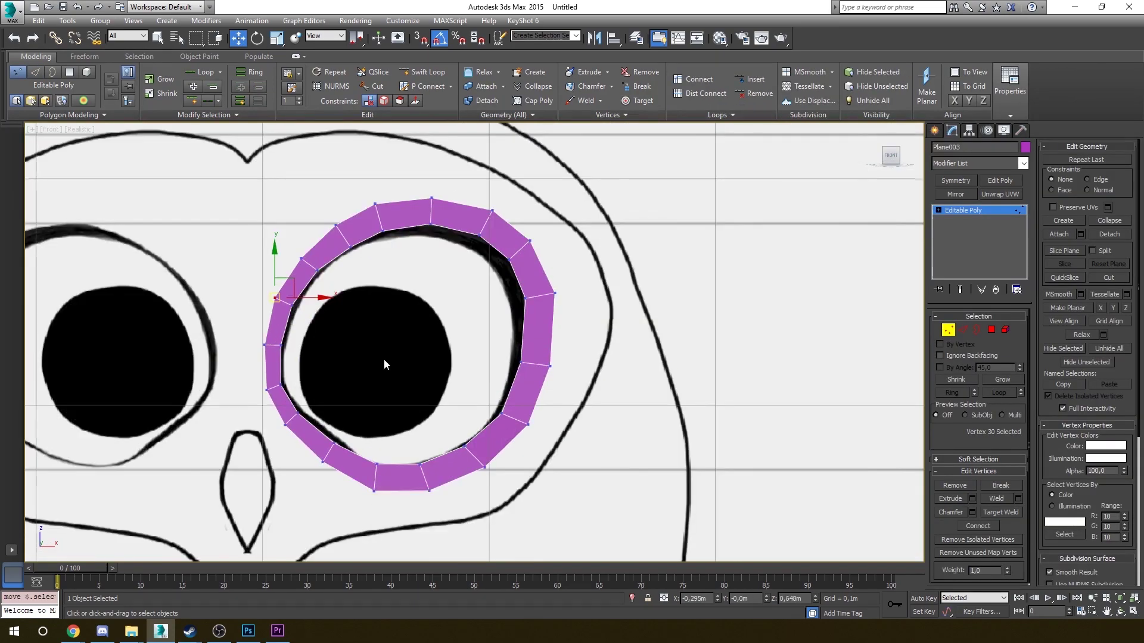
- Give the eye ring a grey material with a black wireframe color and set the viewport display to Shaded
key(1)
scroll(600, 313, up, 3)
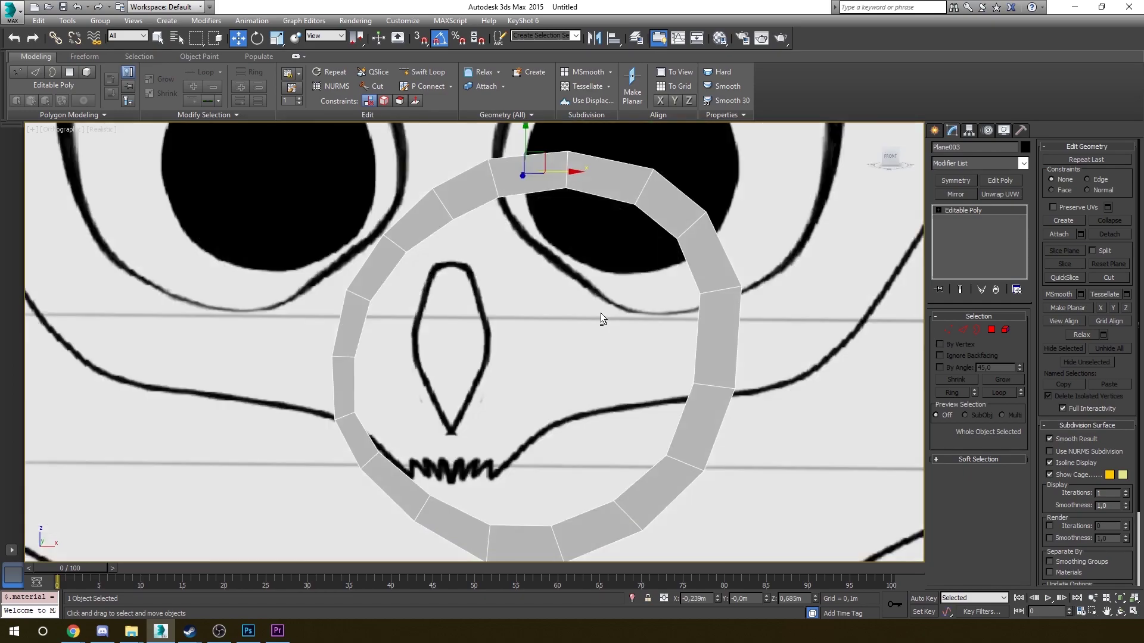
scroll(490, 358, down, 10)
click(82, 129)
click(179, 158)
- Extrude the ring's outer border outward by scaling to add a second band of faces
scroll(538, 309, up, 8)
middle_drag(538, 306, 598, 321)
key(3)
click(563, 394)
key(r)
shift+drag(552, 284, 554, 265)
- Move the new band's lower outer vertices onto the owl's face outline
key(1)
middle_drag(578, 363, 526, 301)
click(462, 375)
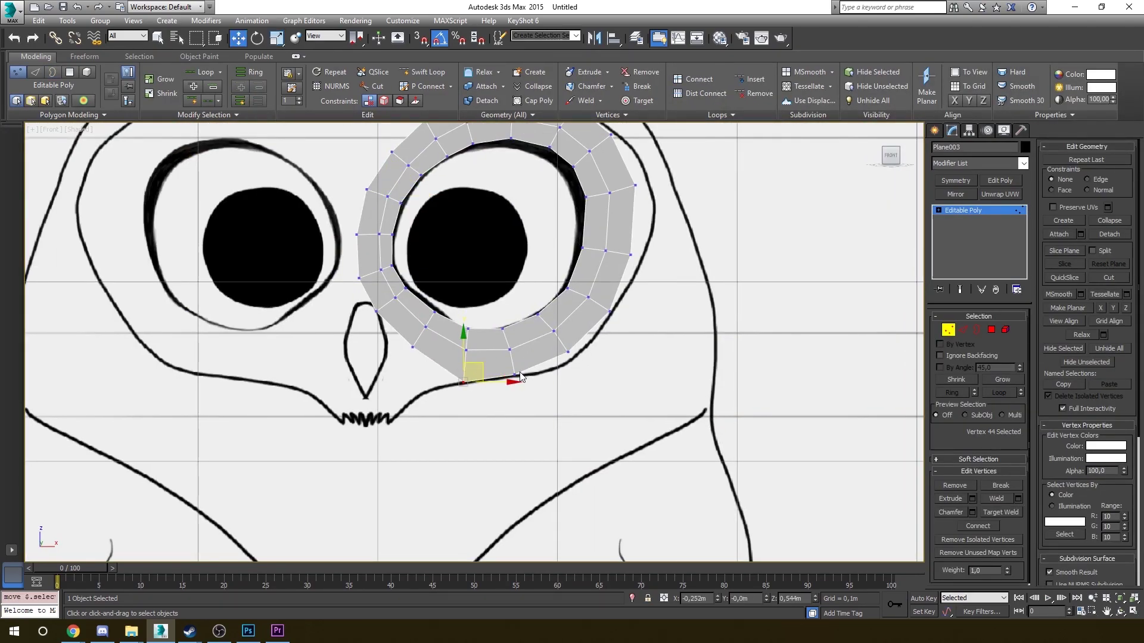
drag(608, 311, 615, 309)
scroll(617, 308, up, 3)
drag(525, 409, 530, 404)
middle_drag(644, 200, 552, 339)
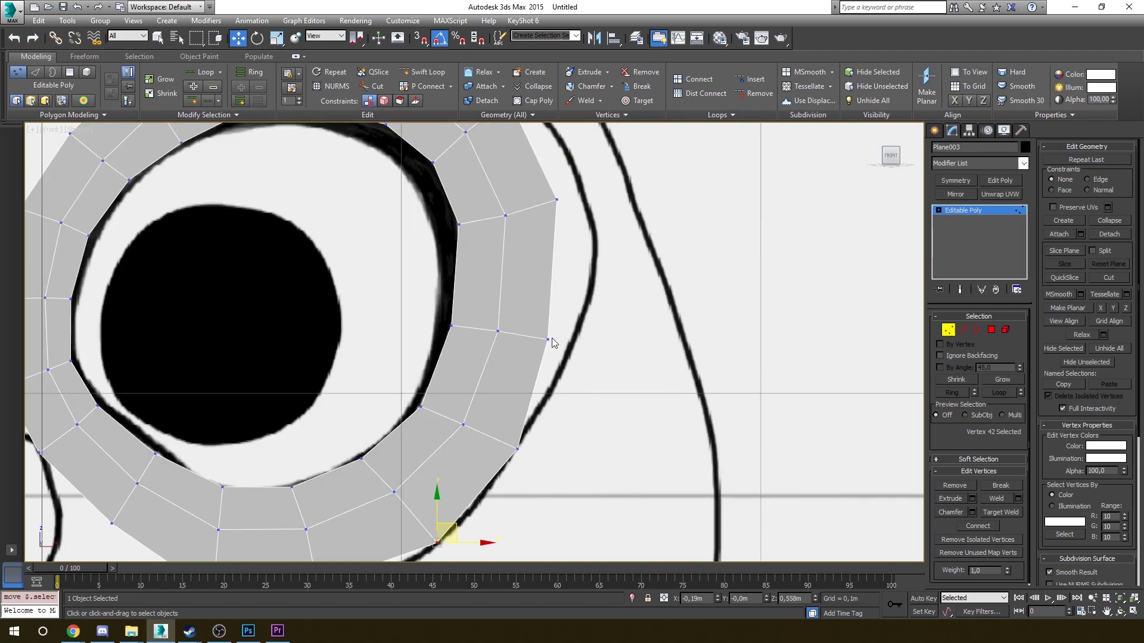
- Fit the band's remaining outer vertices to the face outline at the side and top and along the inner side
drag(557, 197, 586, 202)
middle_drag(586, 202, 616, 390)
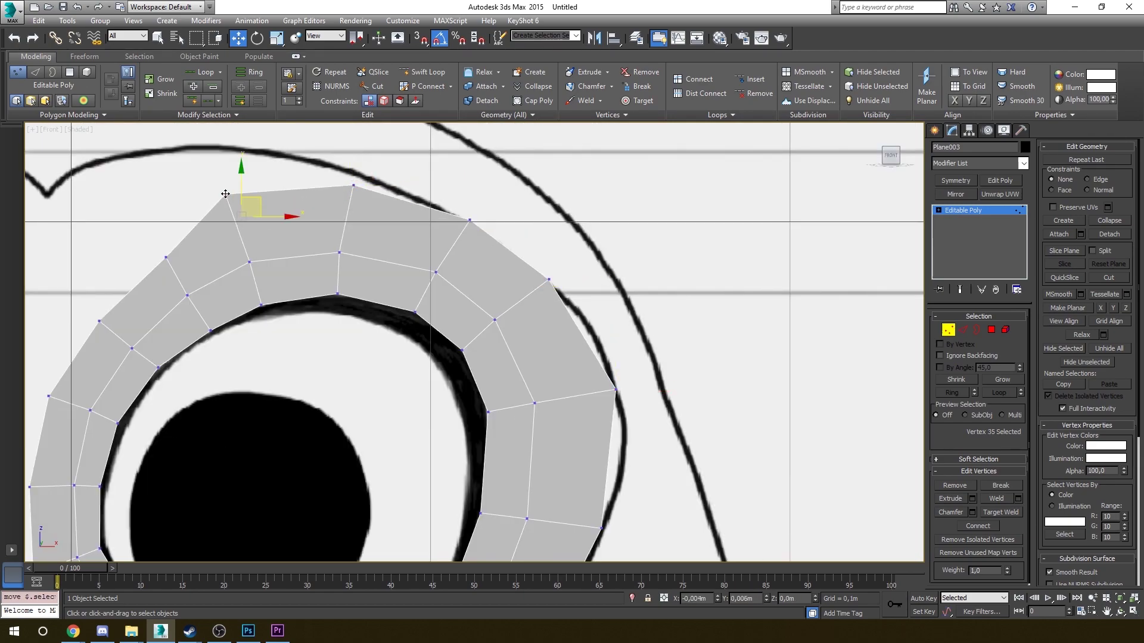
click(166, 257)
middle_drag(153, 243, 355, 178)
click(295, 249)
middle_drag(283, 400, 334, 257)
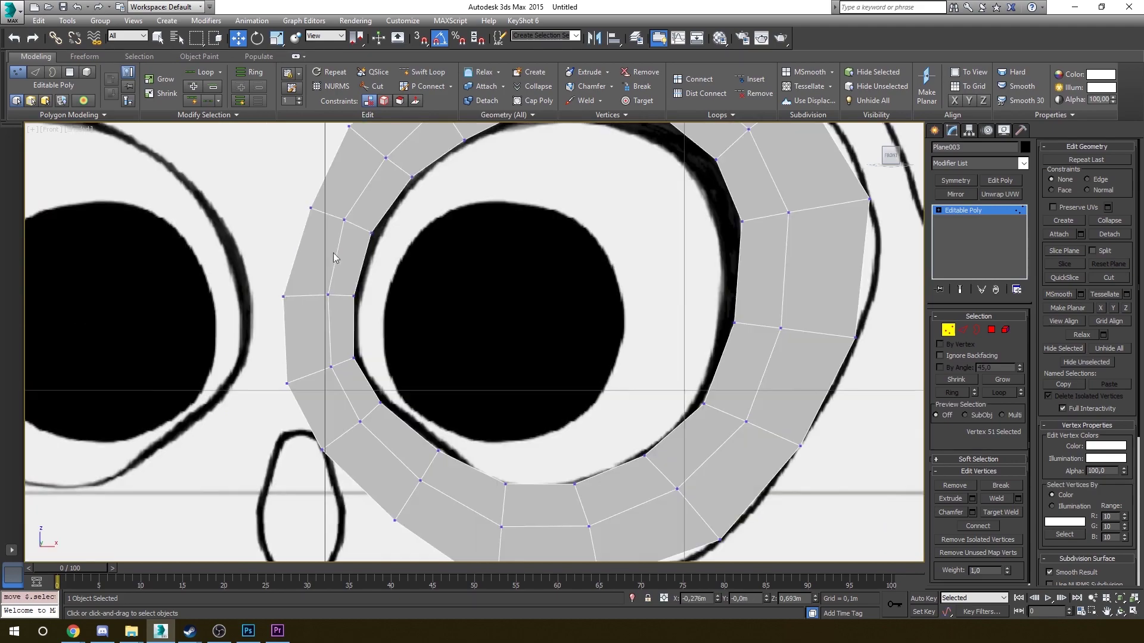
middle_drag(377, 435, 383, 412)
click(373, 404)
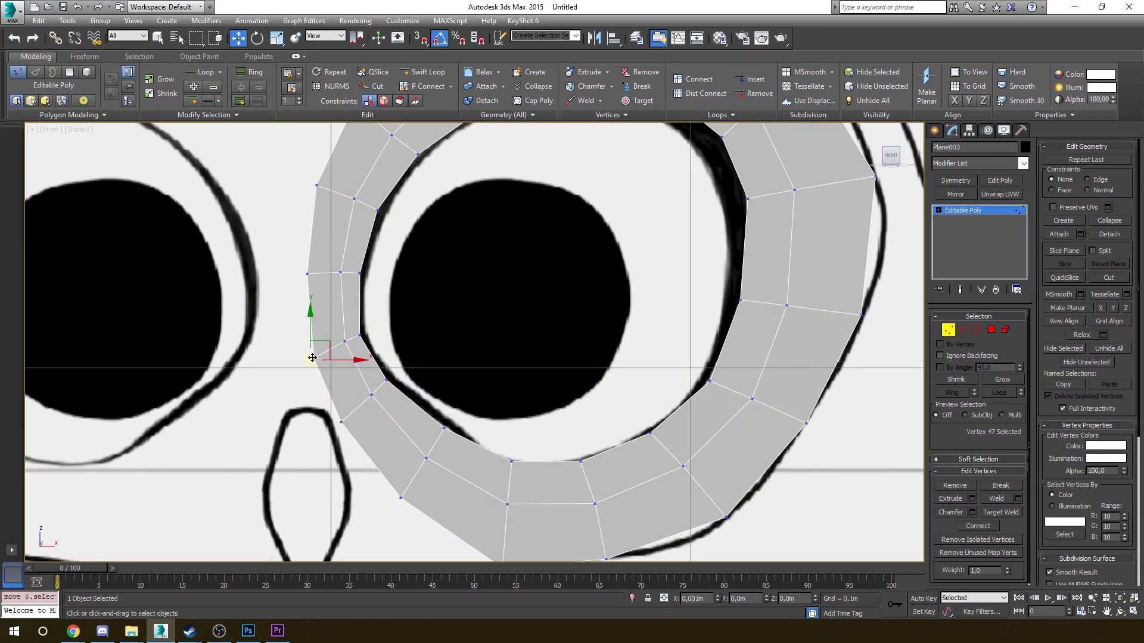
- In the Left view, move the eye mesh onto the face of the side-profile owl, at Y -0.302 m
scroll(347, 420, down, 5)
click(948, 330)
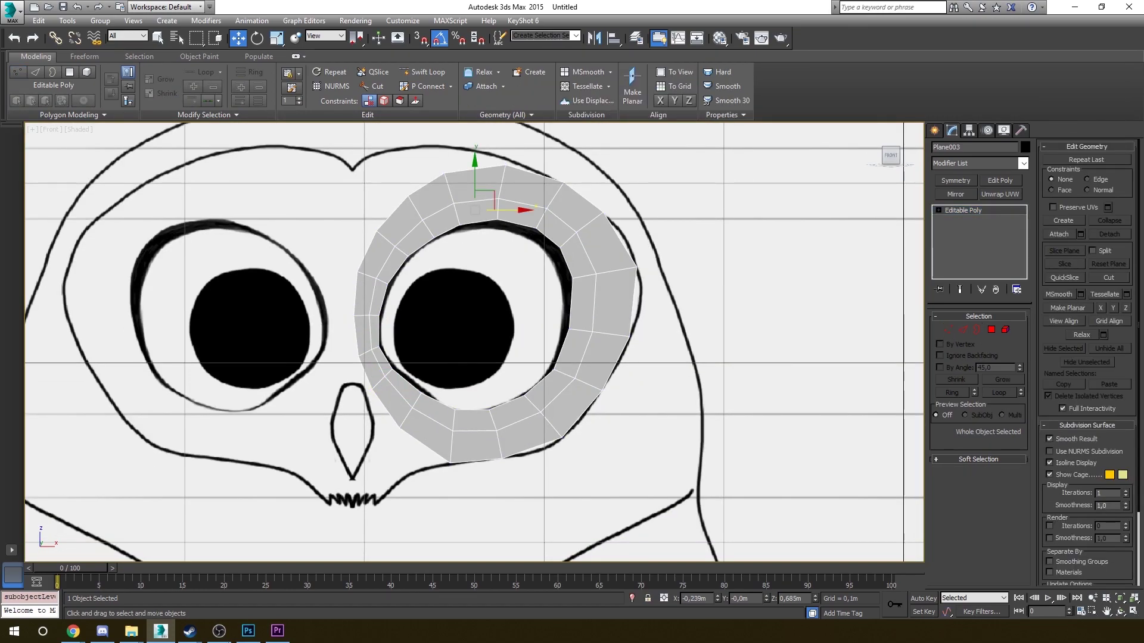
middle_drag(444, 326, 528, 342)
middle_drag(691, 307, 647, 316)
key(l)
scroll(626, 300, down, 5)
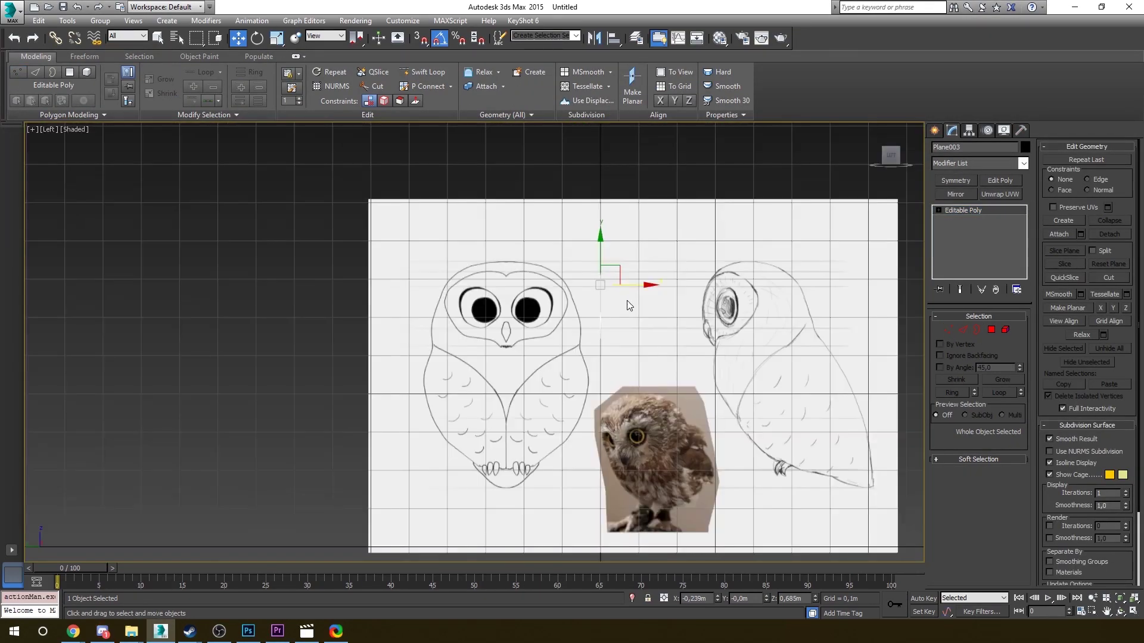
scroll(627, 298, up, 2)
scroll(480, 358, down, 4)
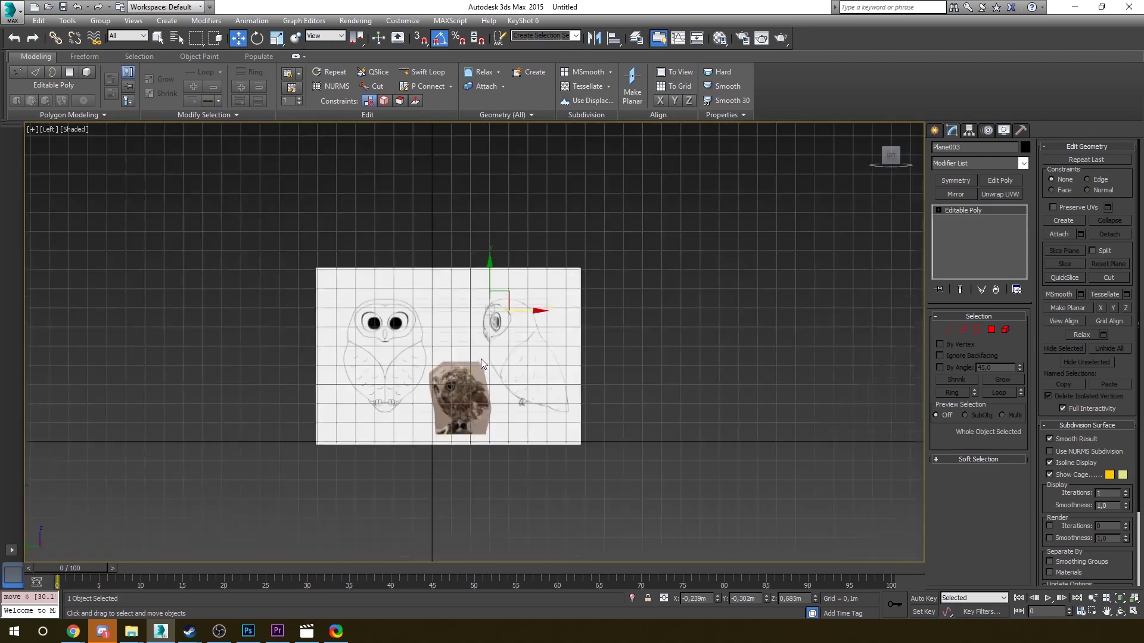
scroll(481, 358, up, 3)
- Switch to Photoshop and cut and paste the side-view owl of PERSO_chouette.jpg onto its own layer
click(248, 631)
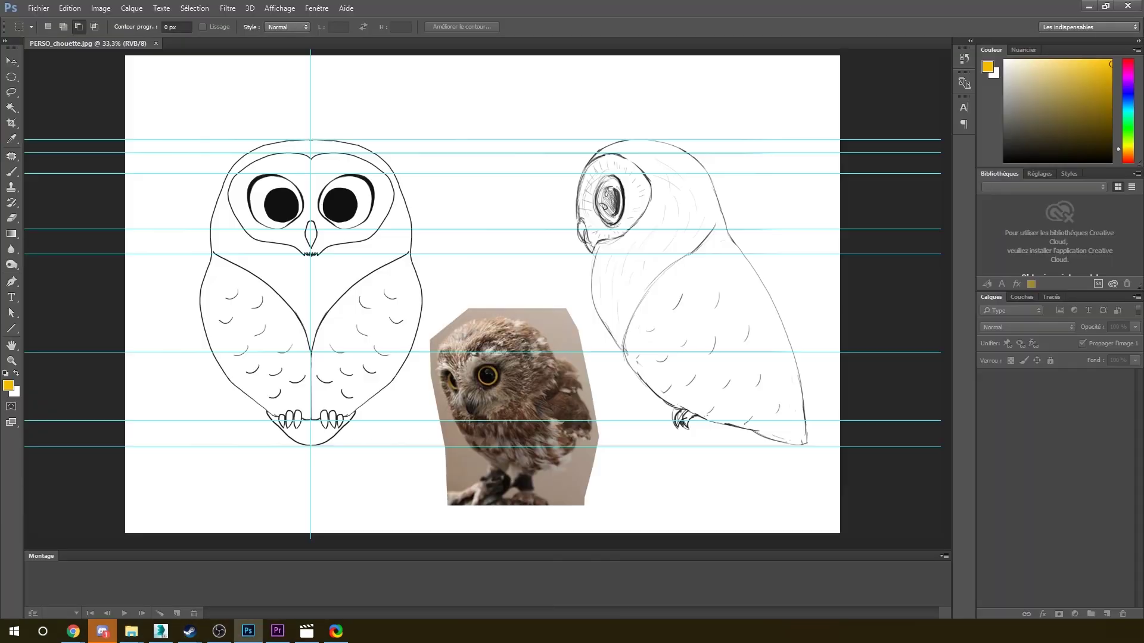
key(ctrl+x)
key(ctrl+v)
mouse_move(478, 278)
mouse_down()
mouse_move(534, 279)
mouse_move(701, 328)
mouse_move(686, 286)
mouse_up()
- Flip the side-view owl layer horizontally and place it on the canvas's right half, aligned with the guides
key(ctrl+t)
right_click(502, 280)
click(548, 469)
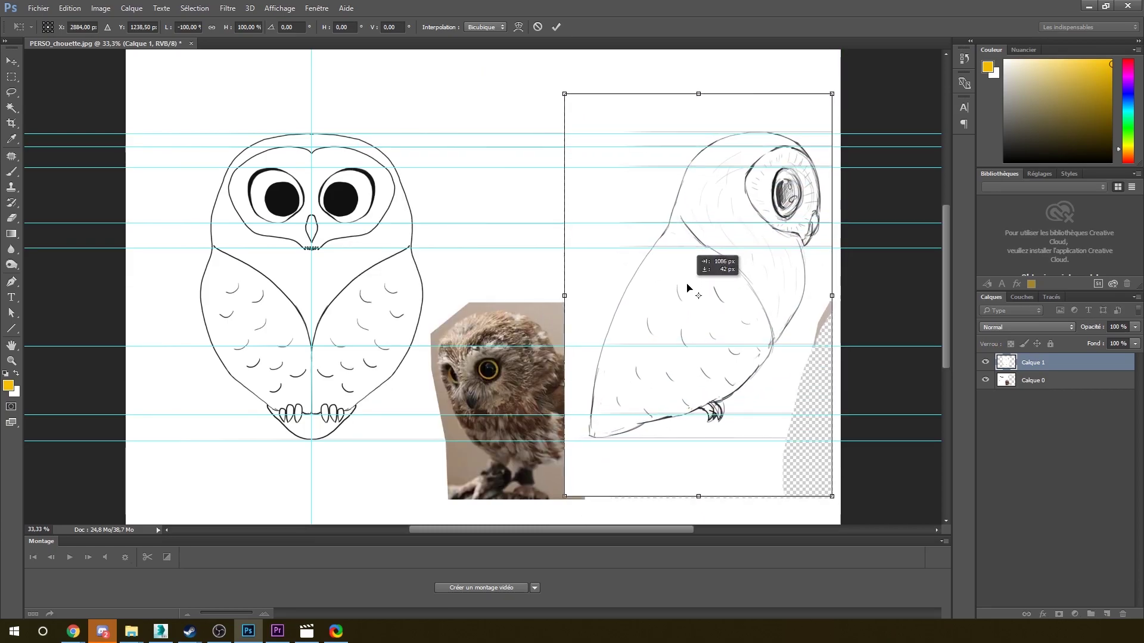
alt+scroll(686, 288, up, 4)
key(Return)
- Try to save the edited reference image as a new file
alt+scroll(805, 217, down, 5)
key(ctrl+shift+s)
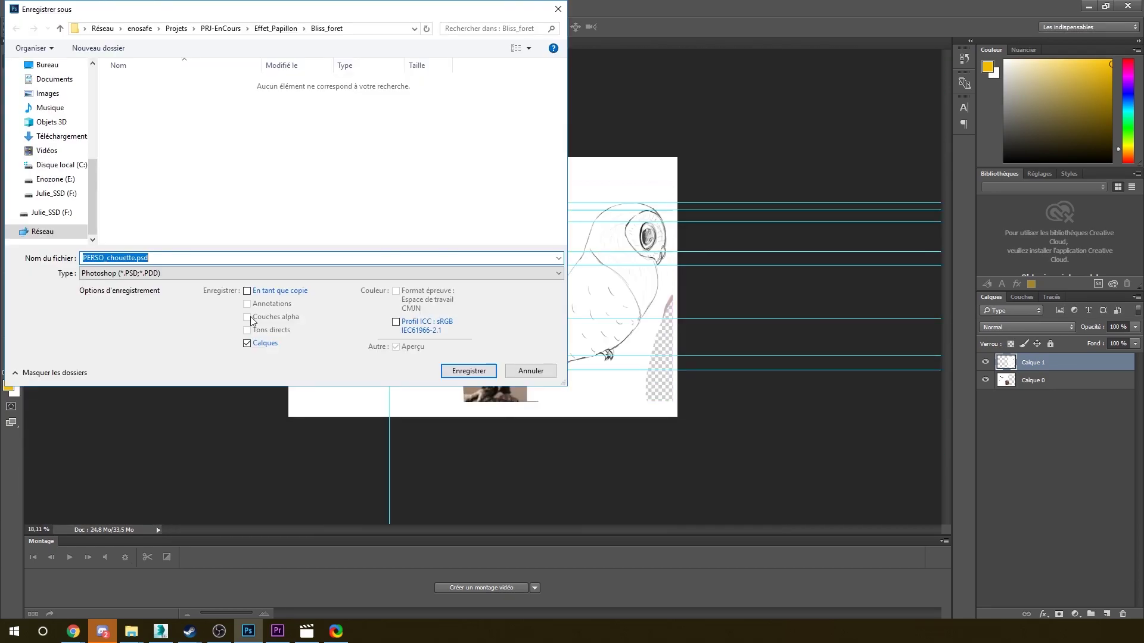
key(Escape)
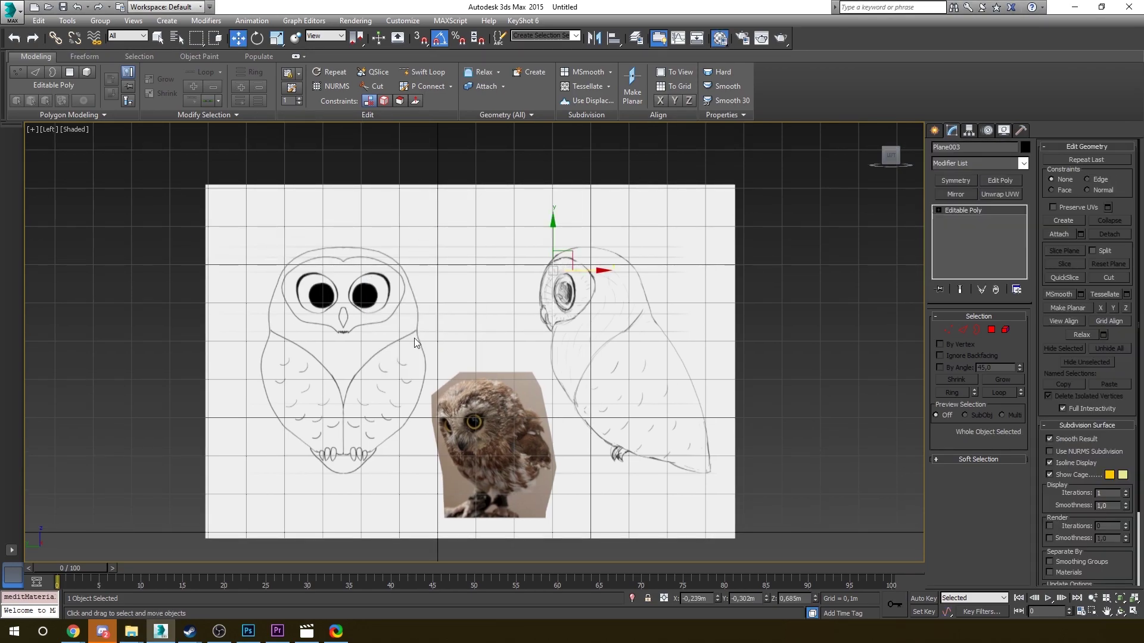
- Freeze the reference planes and check the eye mesh against them in the perspective view
scroll(413, 338, up, 3)
right_click(480, 286)
key(p)
click(583, 287)
alt+middle_drag(583, 286, 355, 355)
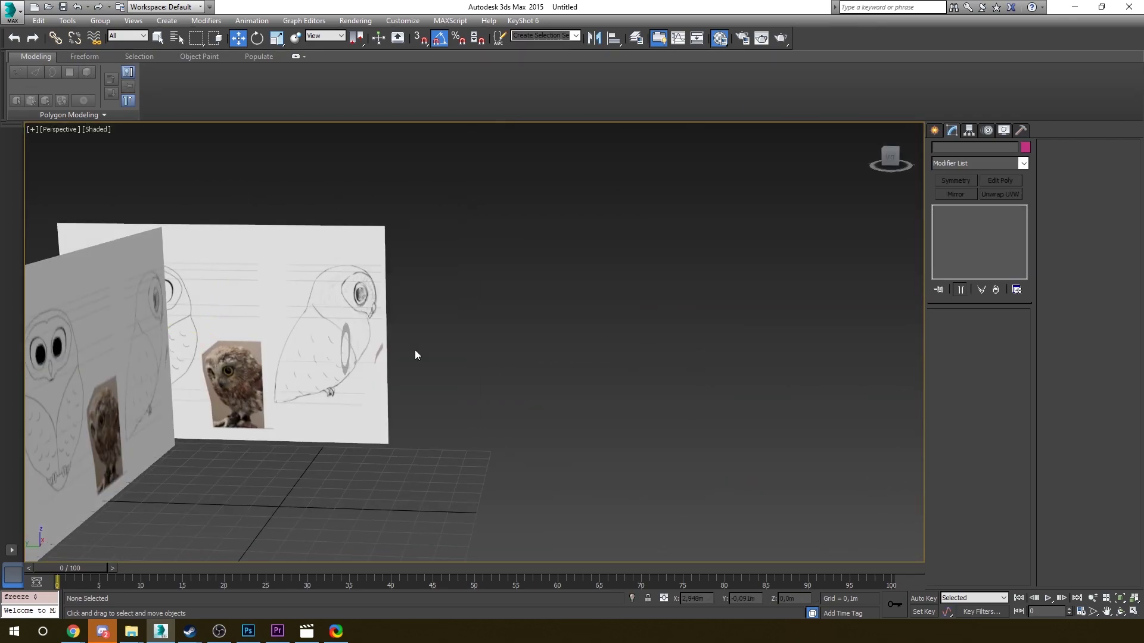
right_click(411, 330)
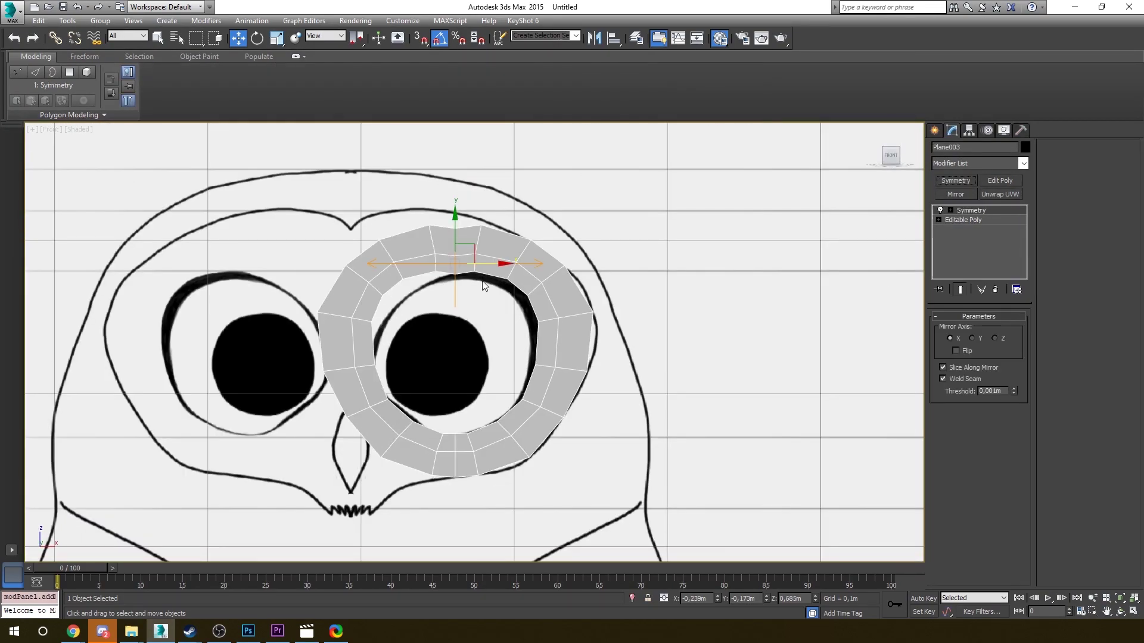
- Add a Symmetry modifier to the eye mesh and open the soft selection settings for its vertices
click(955, 180)
click(980, 290)
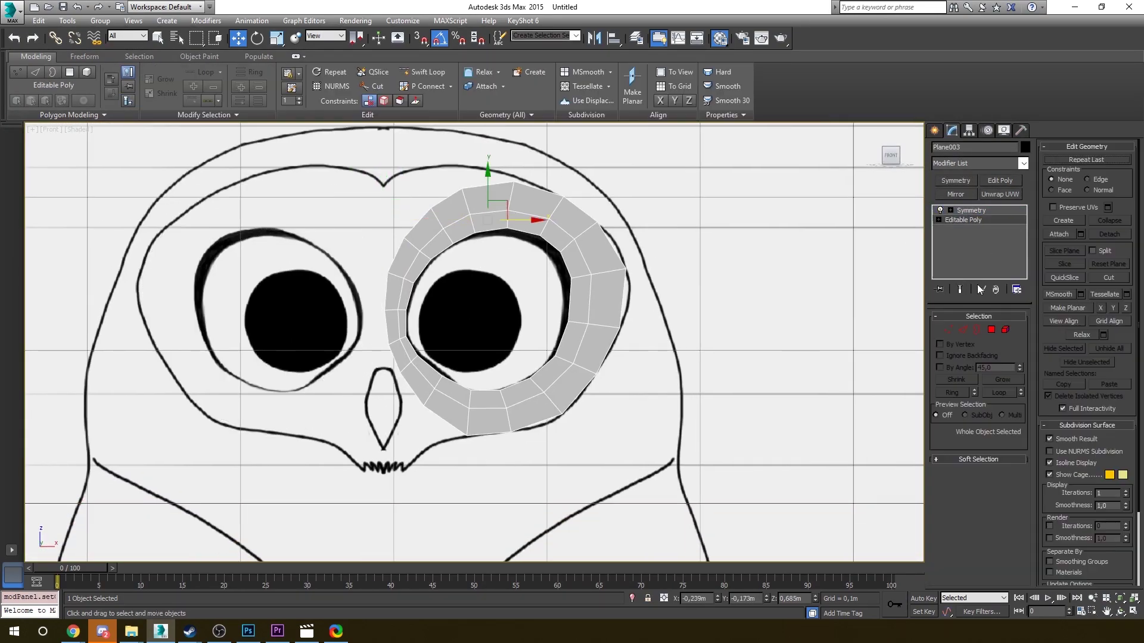
key(1)
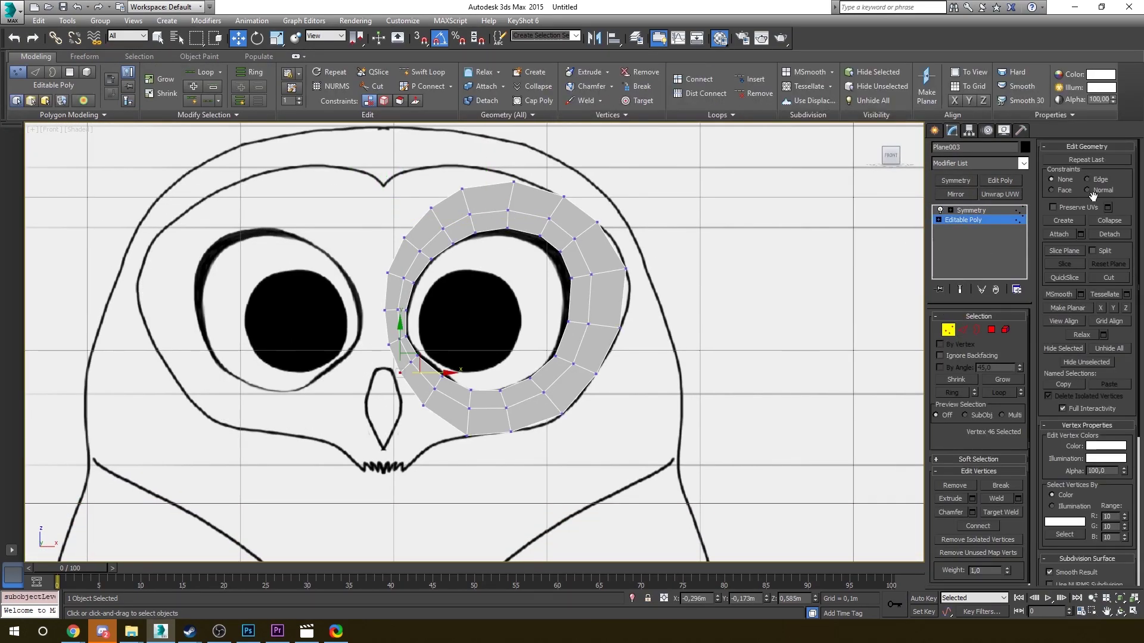
click(979, 460)
scroll(516, 260, up, 3)
key(2)
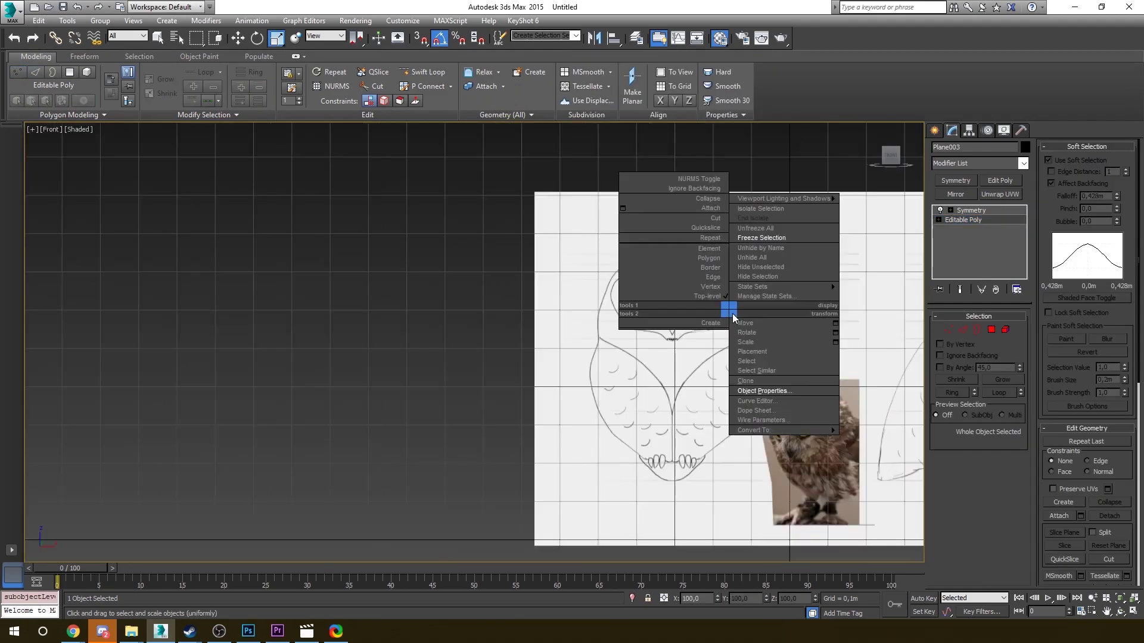
- Unfreeze the reference planes and scale them uniformly, together with the eye mesh, to more than six times their size
click(732, 314)
drag(448, 196, 673, 434)
key(e)
key(r)
scroll(539, 336, up, 10)
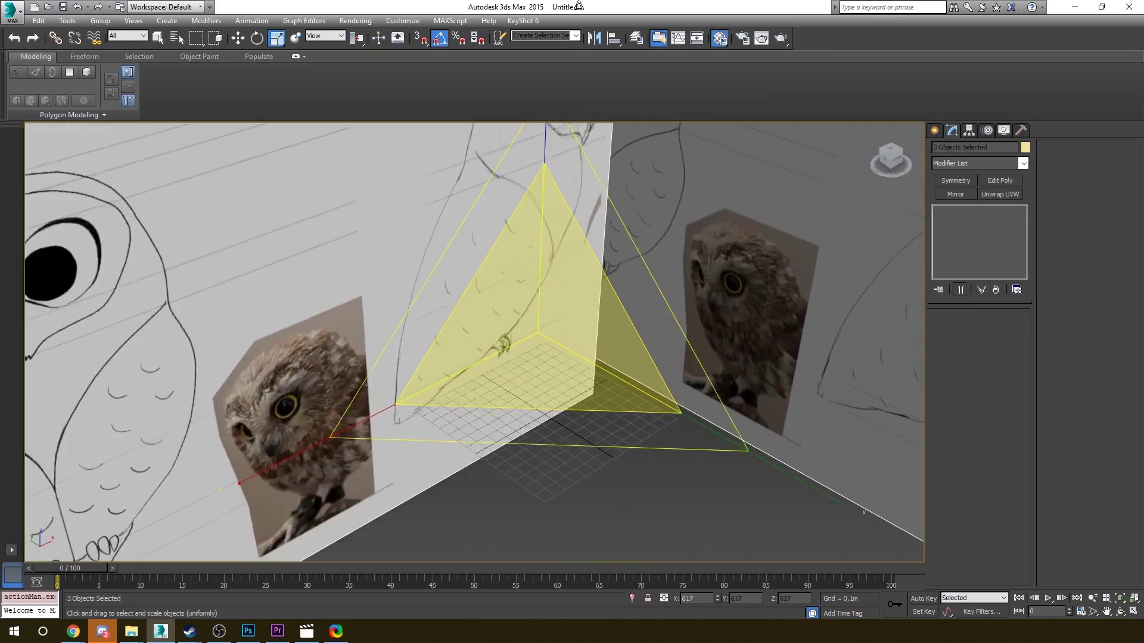
drag(579, 6, 579, 2)
- Move the scaled reference planes and eye mesh upward in the Front view
key(w)
scroll(586, 357, down, 8)
key(f)
key(p)
key(r)
key(w)
key(f)
drag(568, 413, 569, 373)
scroll(623, 398, up, 5)
middle_drag(623, 398, 754, 399)
key(p)
scroll(571, 411, down, 6)
- Reset the scaled objects' transforms with Reset XForm and convert them to Editable Poly
click(1020, 130)
click(981, 276)
click(980, 342)
click(952, 130)
right_click(644, 364)
click(790, 491)
- Freeze the reference planes and select the eye mesh in the Front view with edged faces displayed
right_click(743, 298)
click(774, 224)
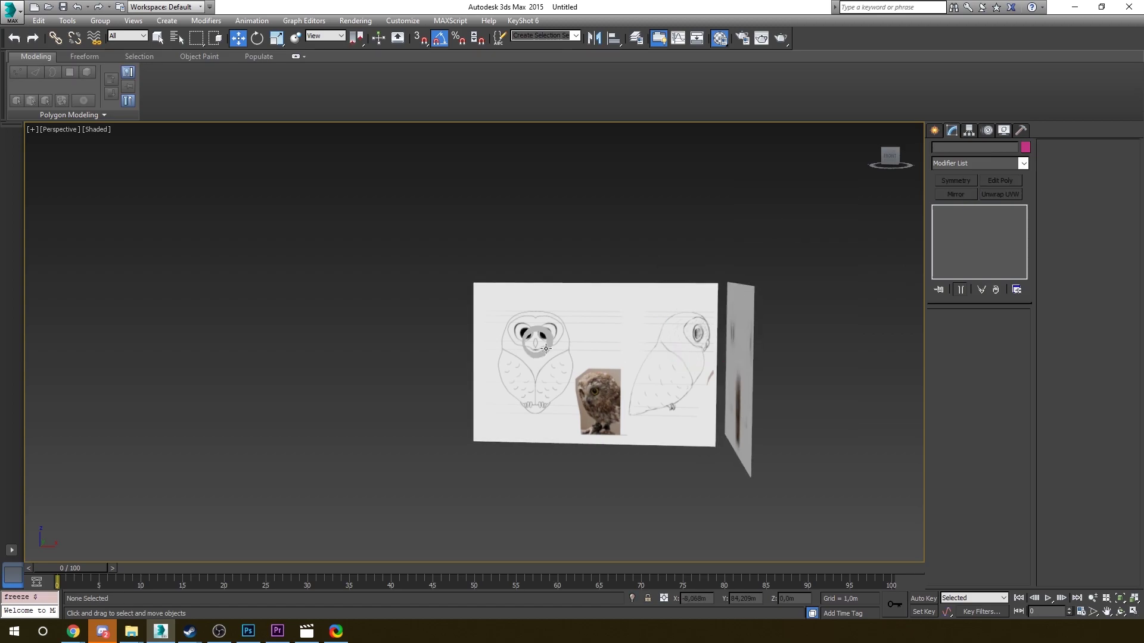
click(546, 349)
key(f)
scroll(554, 334, up, 3)
click(613, 169)
key(F4)
click(559, 341)
scroll(559, 343, up, 5)
click(513, 360)
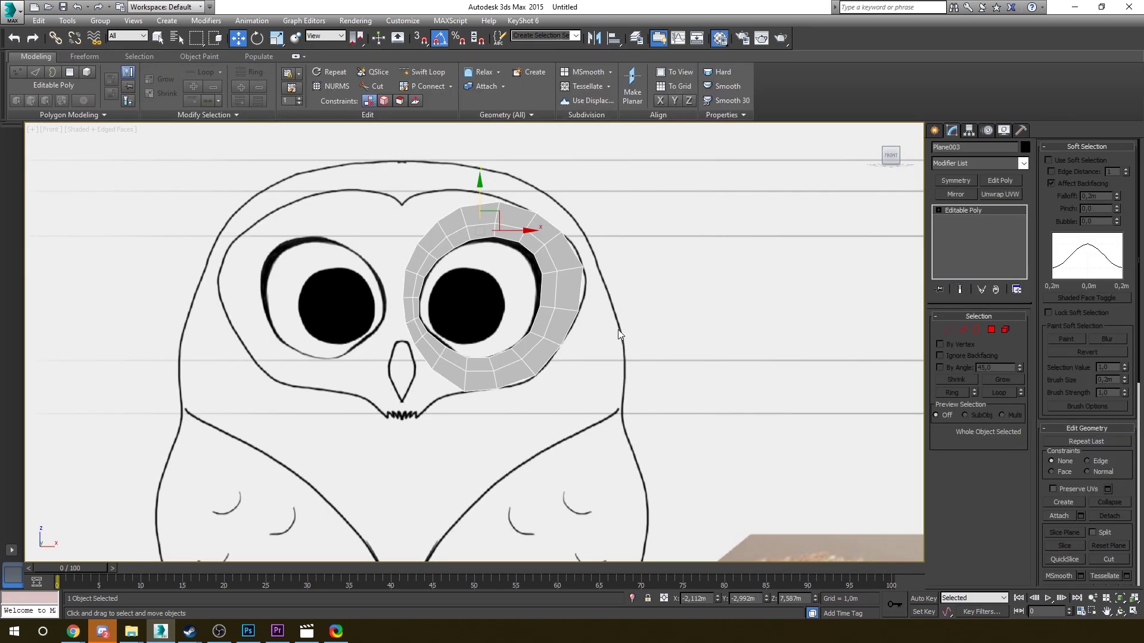
- Move an upper outer vertex of the eye mesh onto the sketched face outline in the Front view
key(p)
alt+middle_drag(580, 375, 644, 369)
click(715, 477)
click(619, 298)
key(f)
scroll(560, 238, up, 5)
key(1)
drag(469, 137, 464, 138)
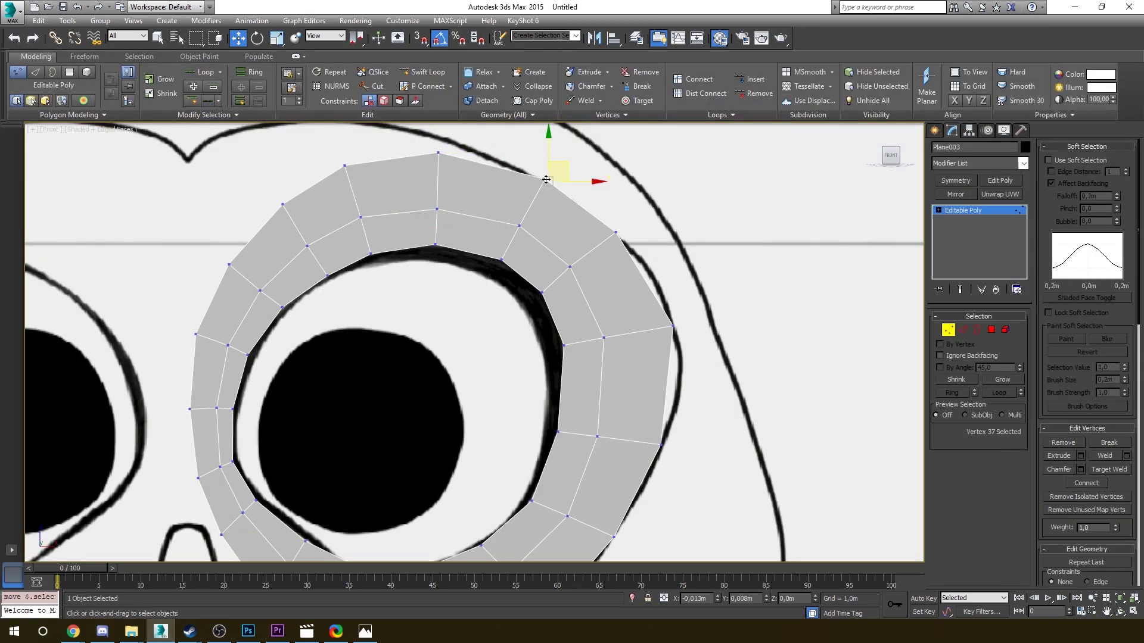
- Push the eye mesh's inner border back about 0.041 m along Y
scroll(488, 344, down, 3)
alt+middle_drag(560, 292, 477, 334)
key(3)
click(513, 298)
drag(480, 315, 490, 312)
mouse_move(444, 304)
alt+middle_down()
mouse_move(488, 335)
mouse_move(440, 327)
mouse_move(518, 340)
mouse_move(437, 321)
alt+middle_up()
key(e)
key(w)
key(e)
key(w)
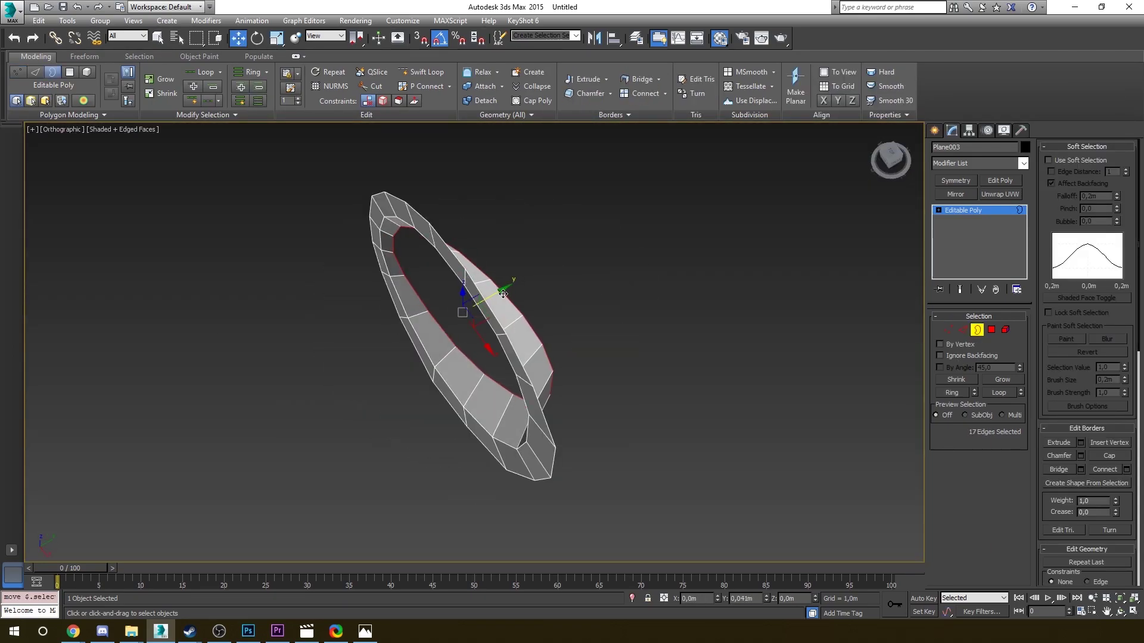
alt+middle_drag(498, 294, 550, 286)
click(732, 369)
- Move individual vertices of the eye ring in depth to curve it around the face, checking against the Left view
click(947, 328)
alt+middle_drag(417, 298, 531, 226)
click(534, 220)
drag(555, 251, 526, 252)
click(592, 299)
drag(562, 300, 529, 300)
click(494, 228)
alt+middle_drag(529, 292, 438, 250)
click(456, 212)
drag(474, 201, 495, 189)
key(f)
key(l)
scroll(536, 286, down, 4)
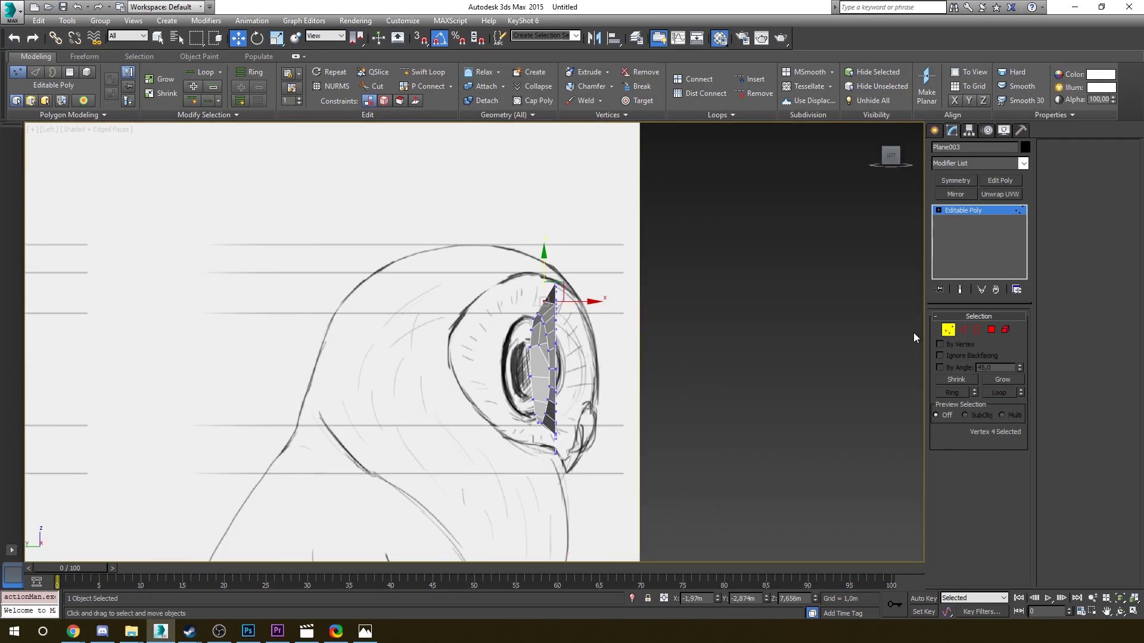
- Unfreeze the reference planes, clone the side plane and move the copy across to X -8.854 m
click(947, 330)
scroll(774, 321, down, 6)
alt+middle_drag(792, 316, 695, 341)
click(696, 341)
right_click(724, 309)
click(761, 213)
click(738, 268)
key(ctrl+v)
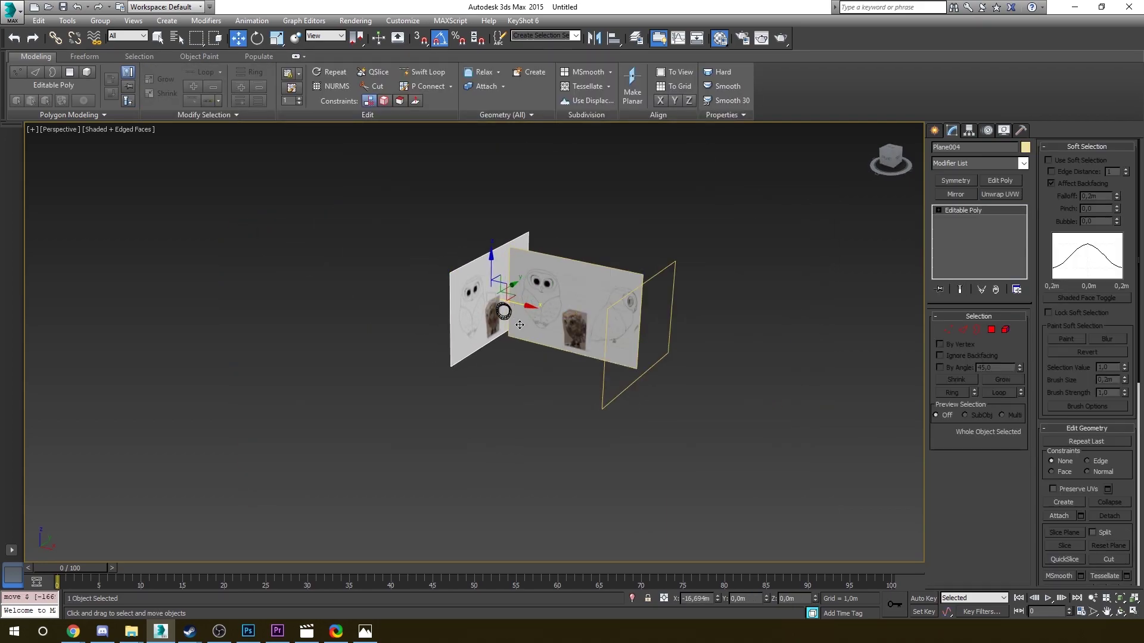
drag(519, 325, 510, 324)
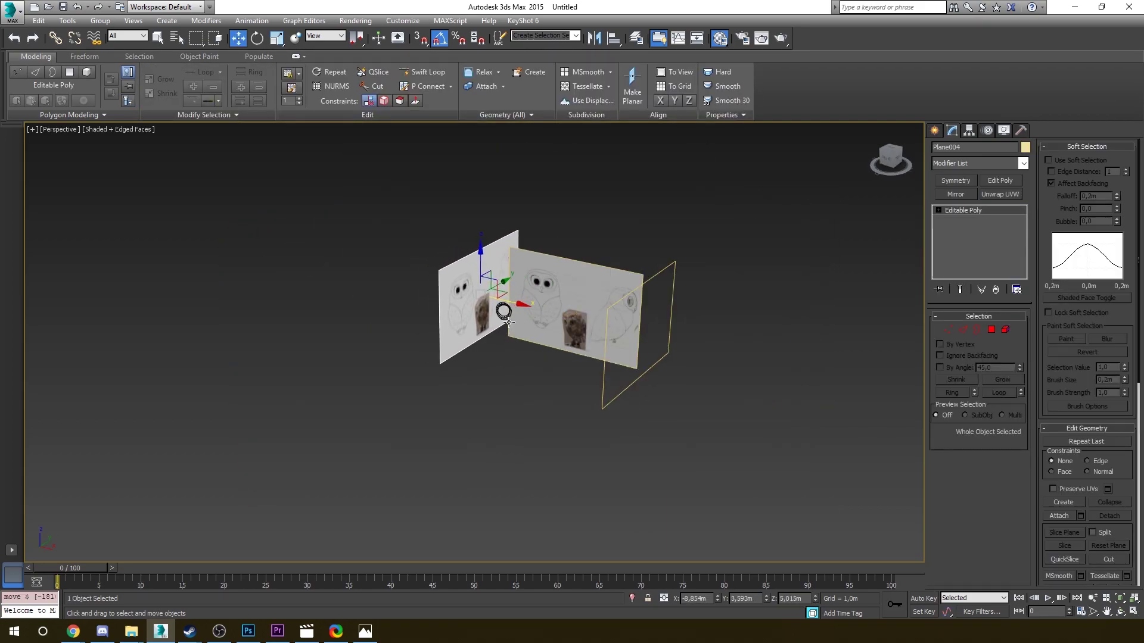
- Assign the reference image with the left-facing side owl to the planes and reselect the eye mesh
click(604, 338)
alt+middle_drag(604, 337, 664, 309)
click(665, 309)
click(596, 286)
scroll(466, 288, up, 6)
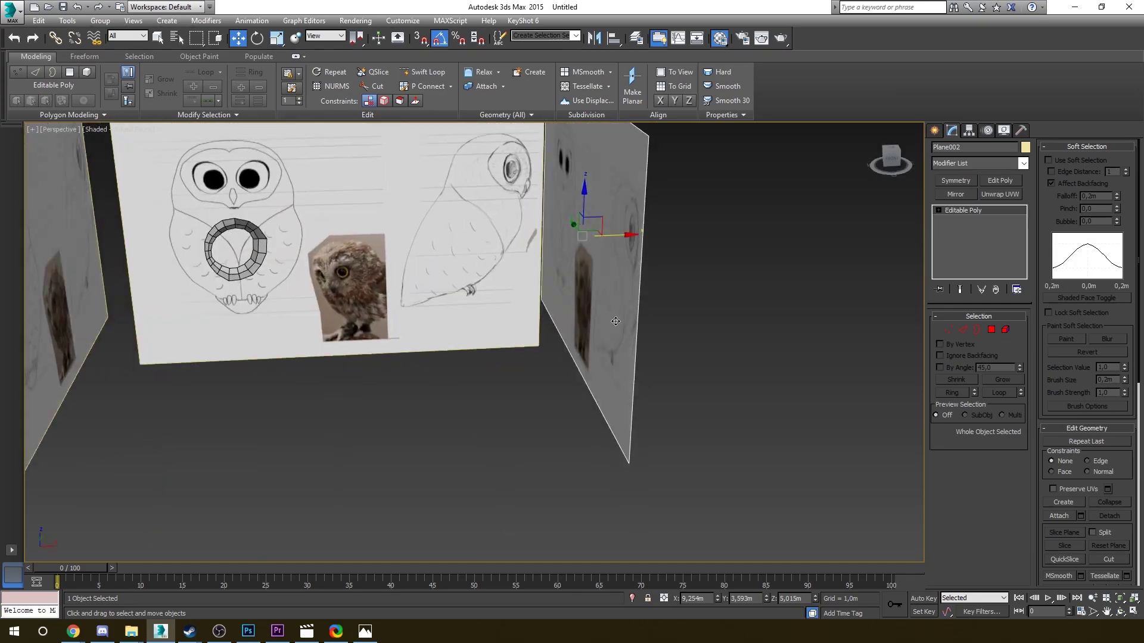
alt+middle_drag(467, 289, 536, 286)
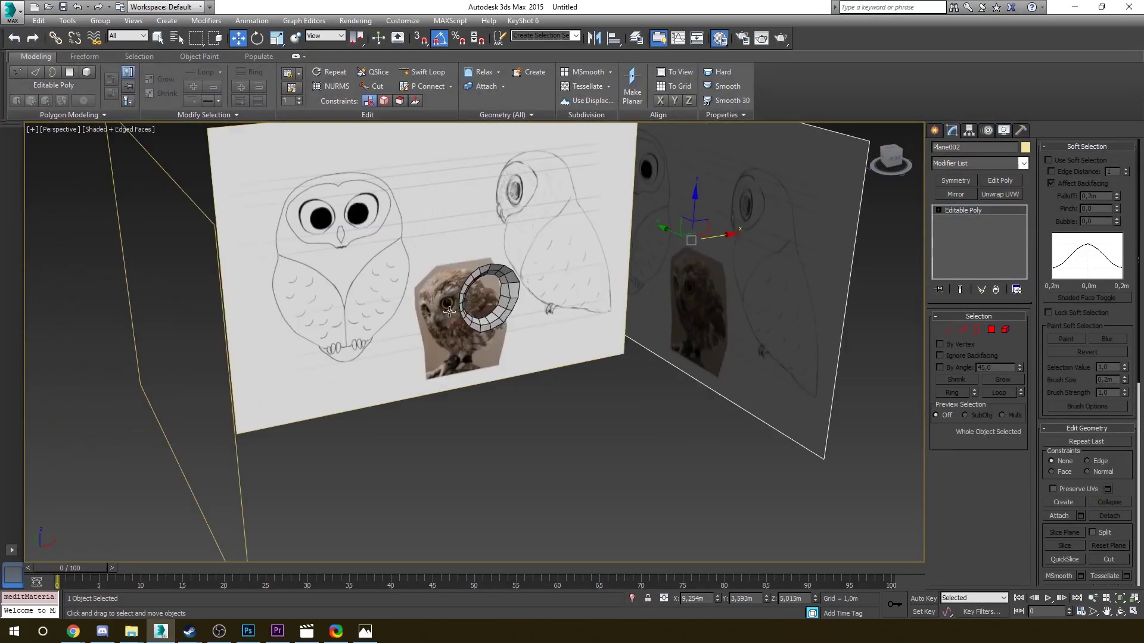
click(476, 429)
alt+middle_drag(572, 285, 381, 251)
click(477, 250)
drag(257, 195, 134, 298)
drag(186, 297, 98, 303)
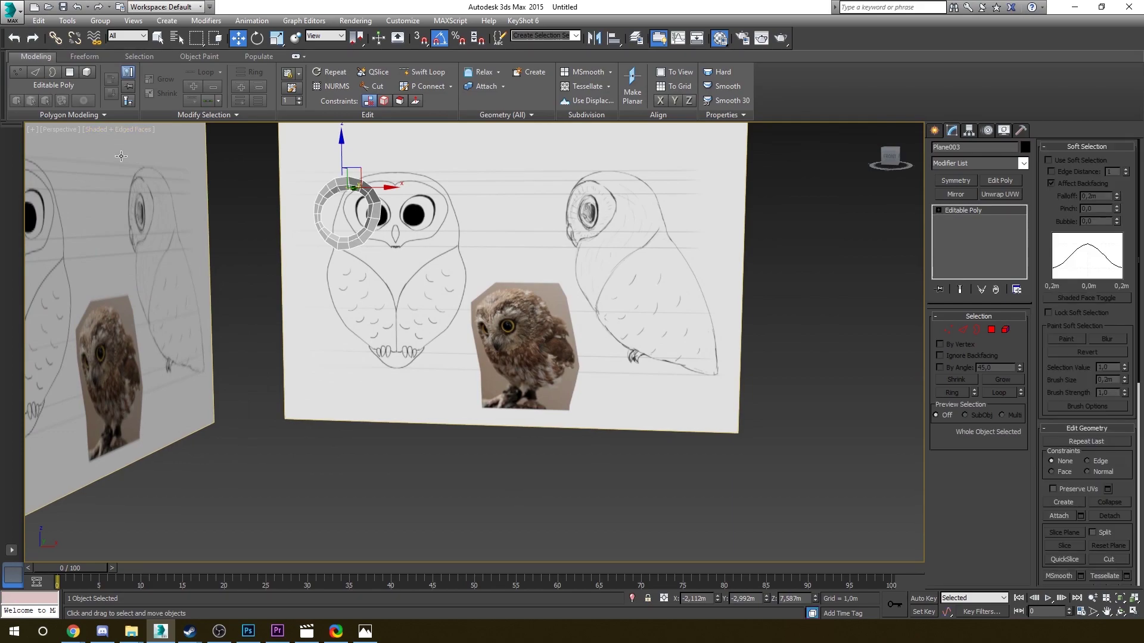
right_click(356, 381)
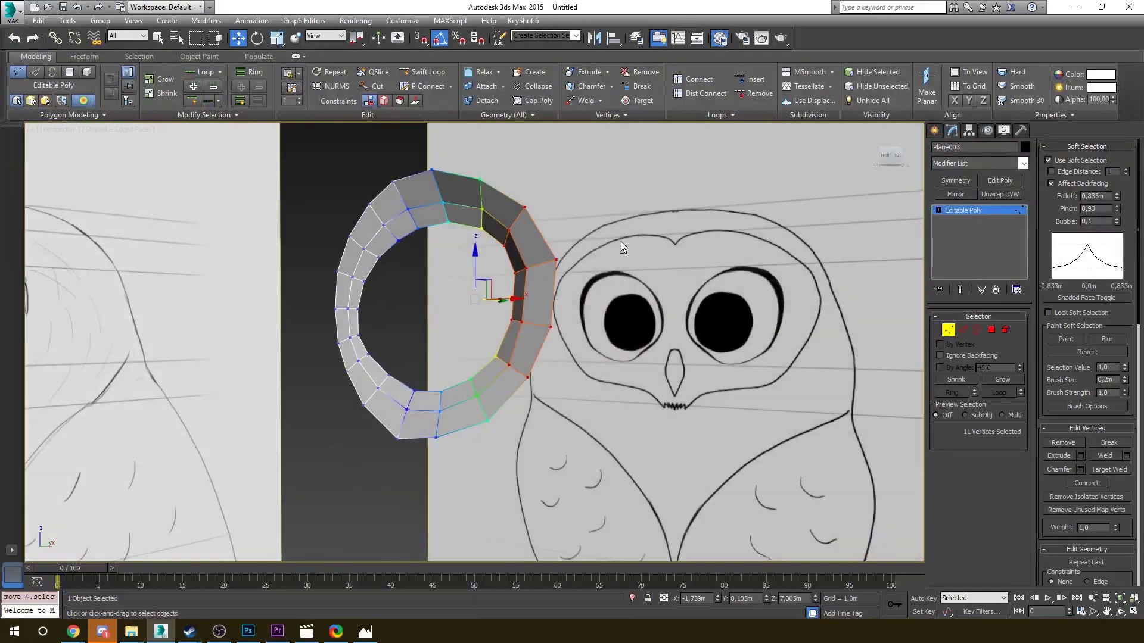
- Set the soft selection pinch to 0.12 and adjust the eye ring's vertices along Y against the side-view owl
drag(1116, 208, 1118, 195)
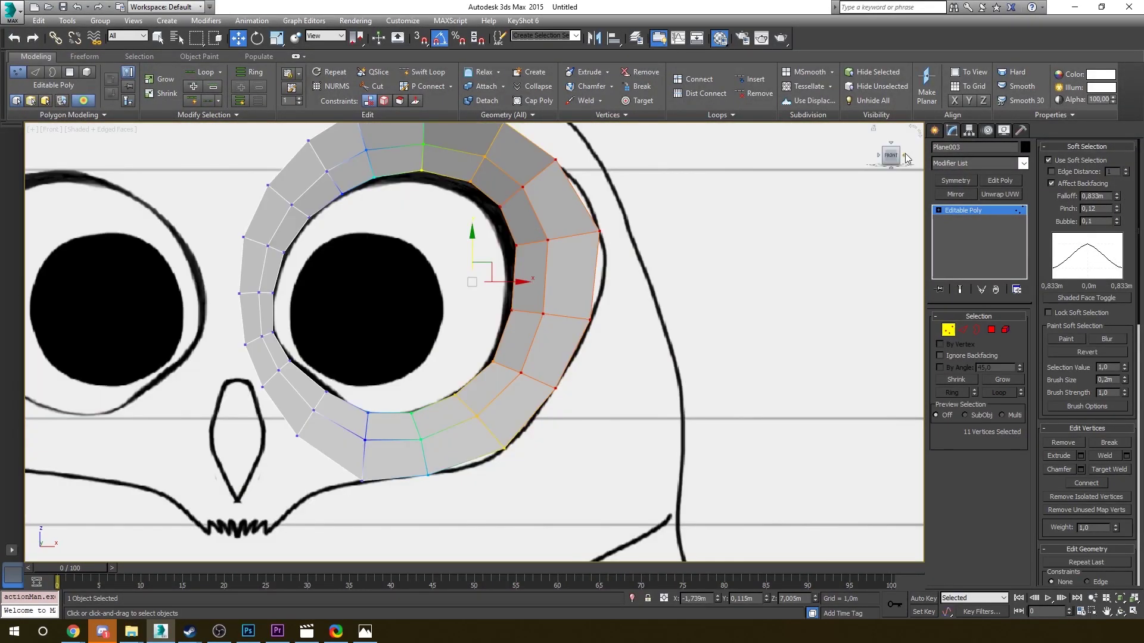
click(905, 156)
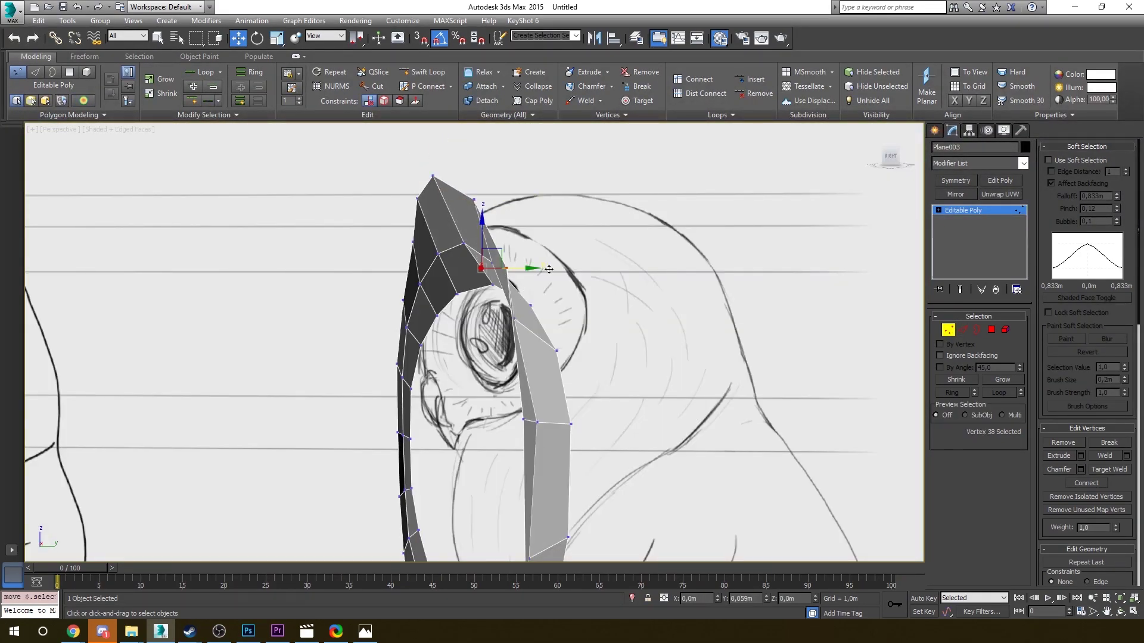
drag(530, 318, 582, 416)
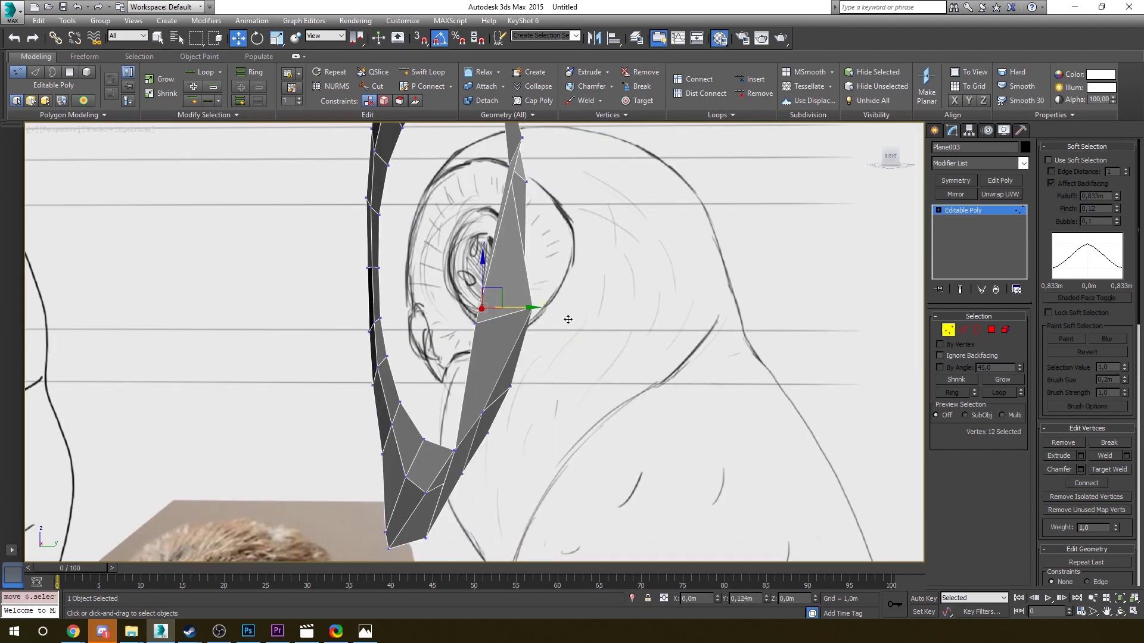
drag(568, 319, 536, 324)
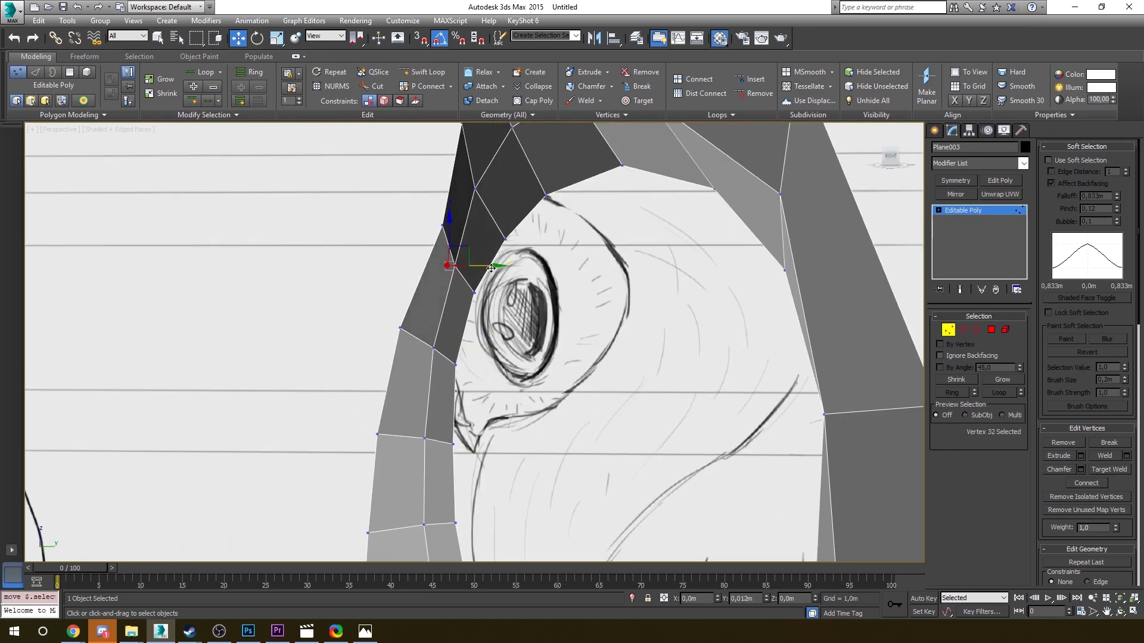
click(442, 226)
drag(474, 228, 444, 228)
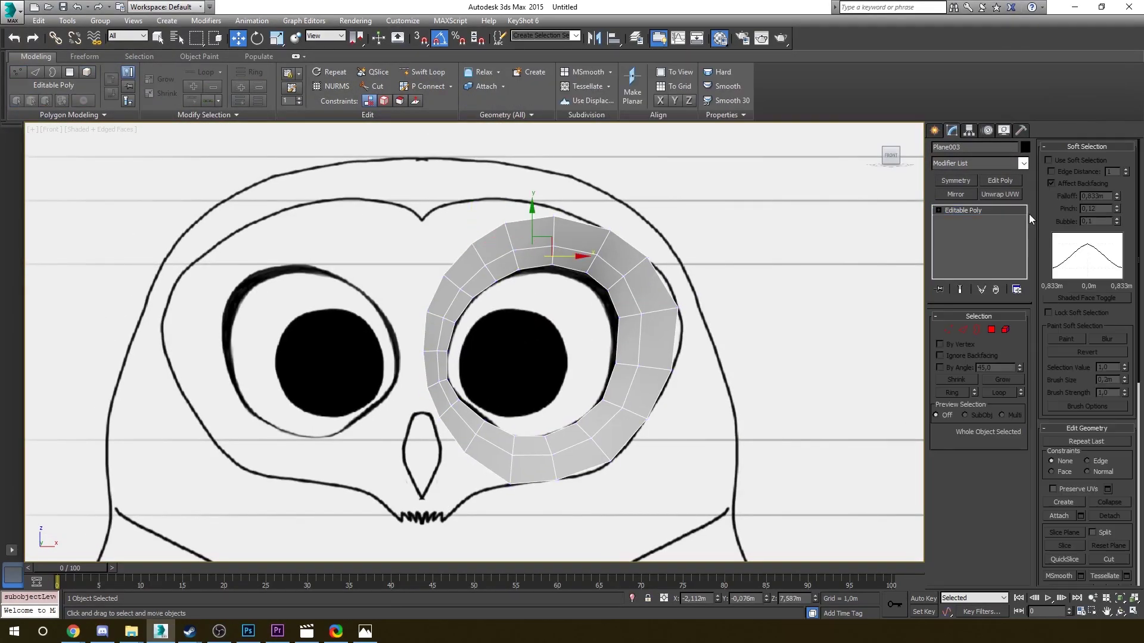
- Mirror the eye ring across the face's centre line with a Symmetry modifier and return to editing the base mesh
click(955, 180)
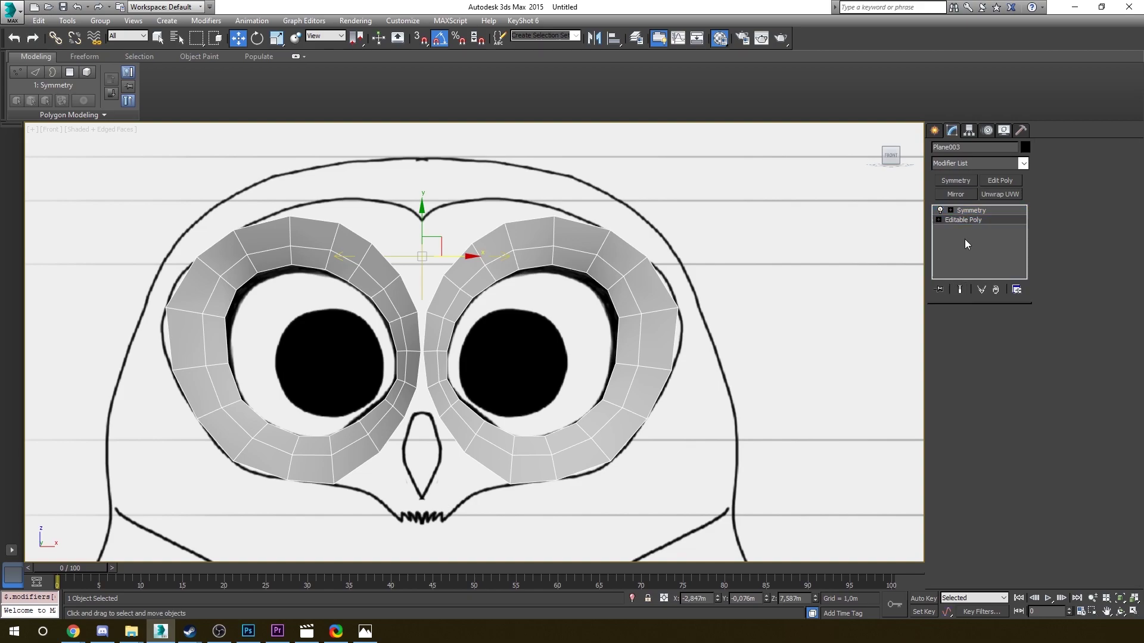
click(964, 220)
scroll(415, 364, up, 5)
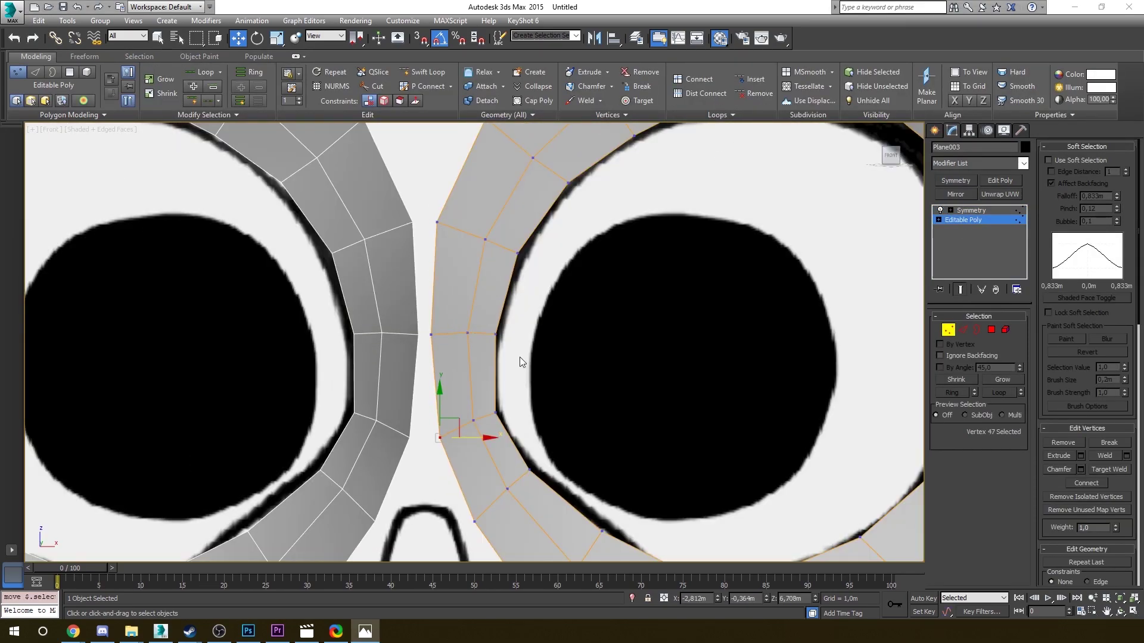
- Extend the ring's inner edge between the eyes and place the two new vertices on the mirror centre line
click(430, 335)
scroll(396, 345, up, 3)
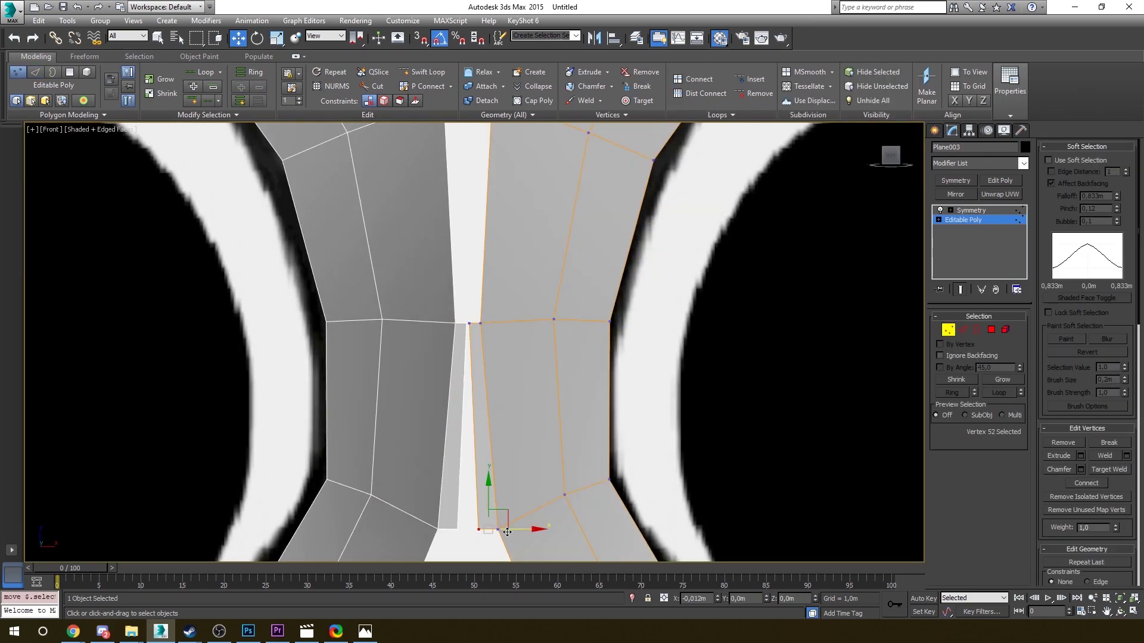
click(468, 529)
middle_drag(492, 519, 468, 439)
ctrl+click(445, 242)
key(p)
key(z)
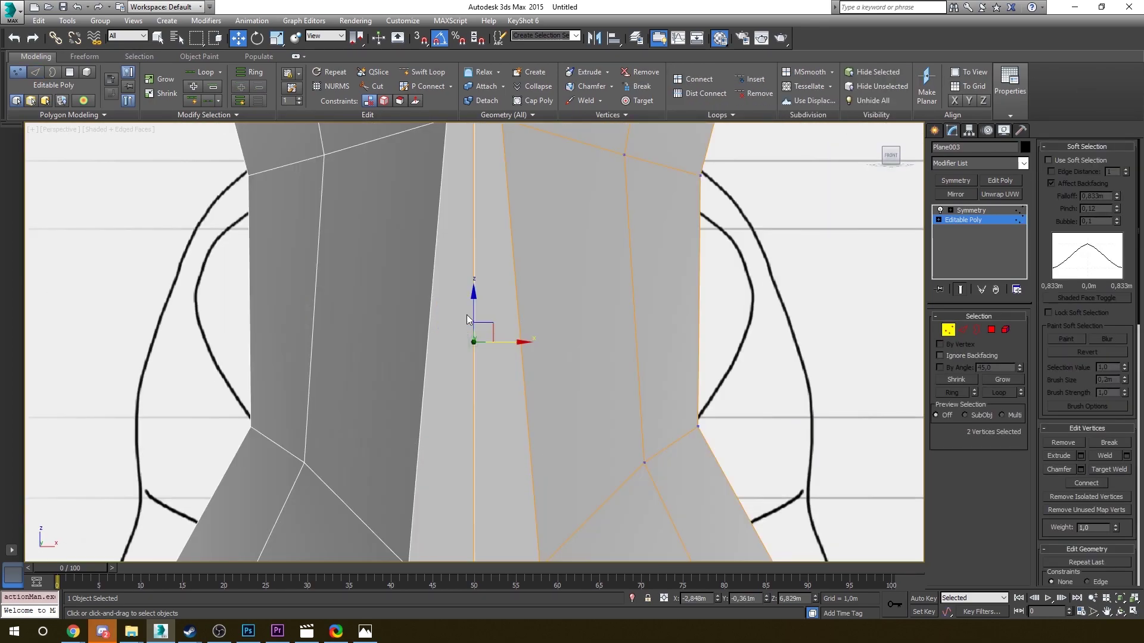
- Nudge the two centre-line vertices slightly in depth and select the lower edge of the new bridging strip
alt+middle_drag(465, 331, 357, 325)
scroll(455, 321, down, 3)
drag(458, 319, 456, 318)
scroll(494, 362, down, 2)
alt+middle_drag(420, 405, 347, 403)
scroll(495, 362, up, 1)
scroll(444, 393, down, 4)
scroll(417, 399, up, 4)
key(2)
click(393, 387)
scroll(395, 391, down, 4)
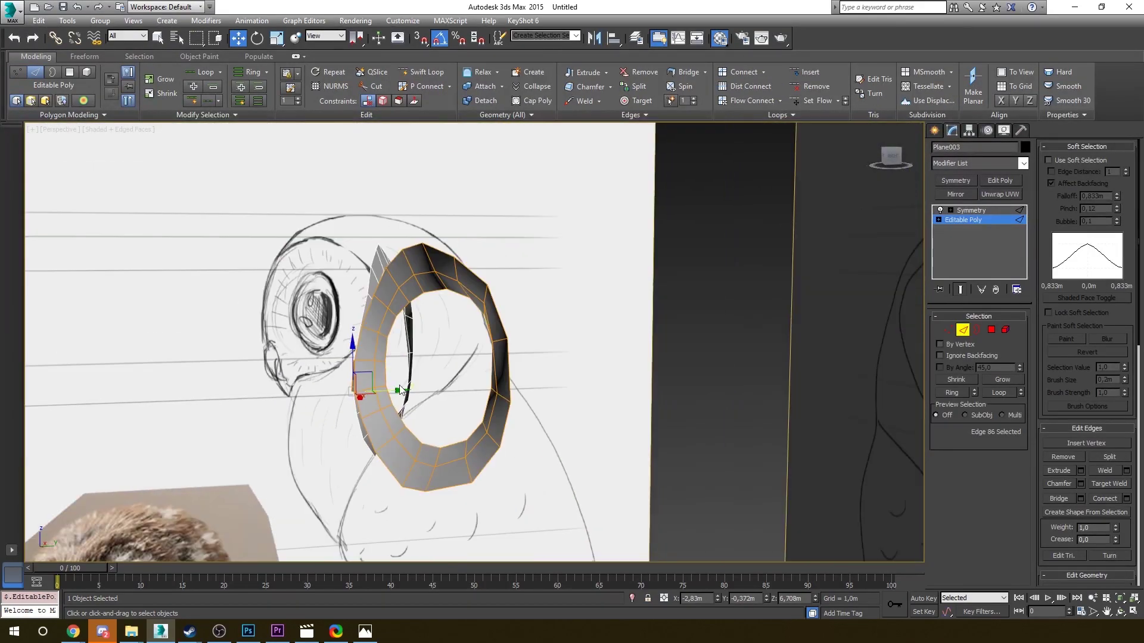
- In the Right view, move two upper outer vertices of the eye ring back toward the sketched face outline
key(f)
key(r)
scroll(429, 288, down, 5)
middle_drag(403, 280, 406, 322)
scroll(494, 280, up, 2)
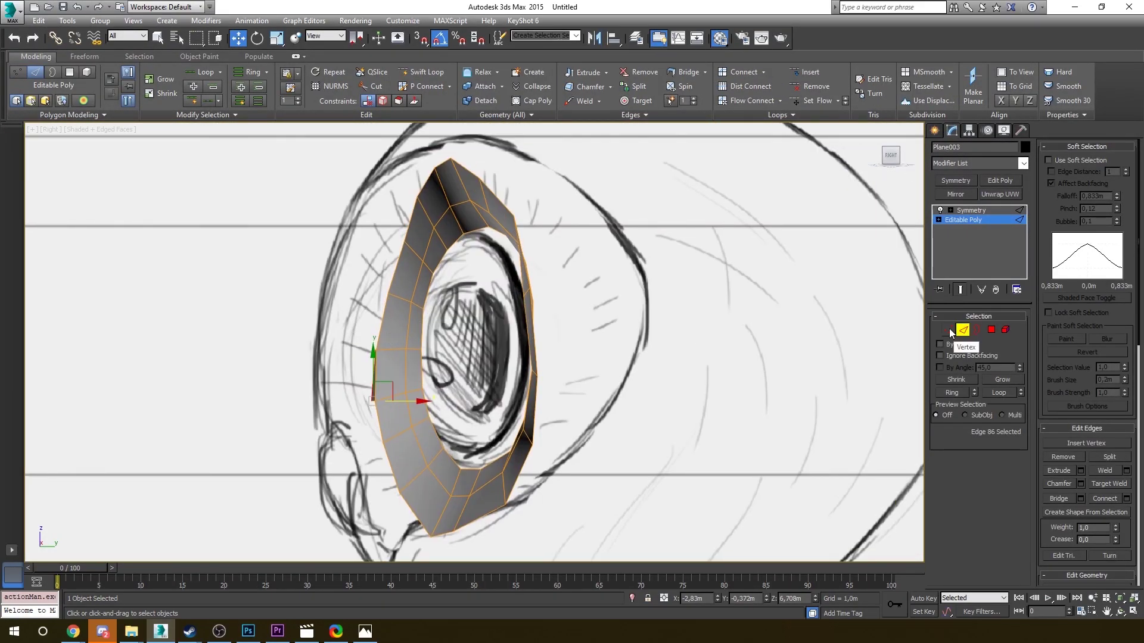
key(1)
drag(514, 217, 586, 217)
click(479, 178)
drag(539, 180, 596, 180)
- Move the upper rear vertices of the ring's middle and outer loops back to widen it toward the outline
click(489, 212)
click(518, 243)
drag(539, 213, 611, 245)
drag(529, 287, 610, 296)
click(524, 296)
- Move the outer and middle vertices at the ring's lower rear back to follow the side-view face outline
click(537, 376)
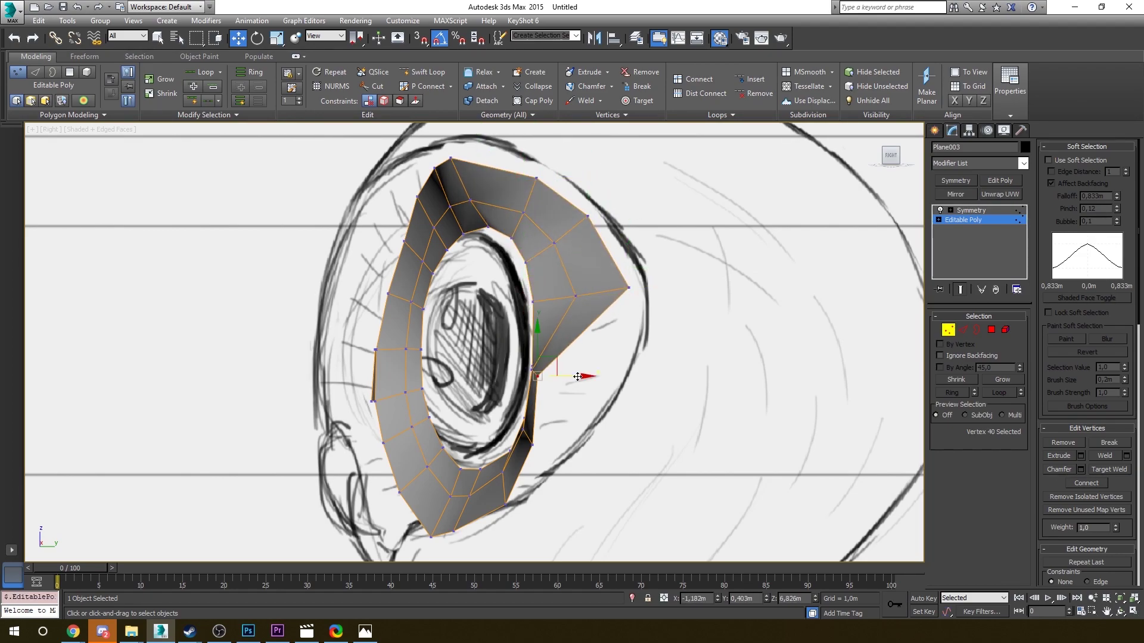
drag(570, 377, 651, 376)
click(531, 370)
drag(561, 370, 600, 375)
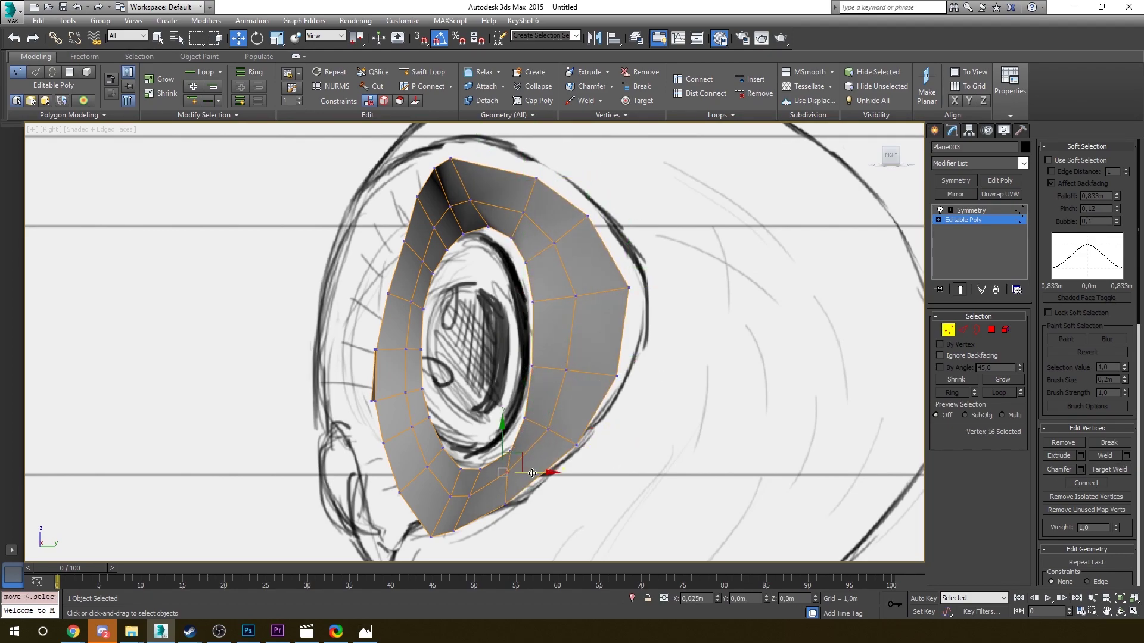
- Fine-tune the ring's lower, beak-side and upper vertices against the reference in the Right and Front views
middle_drag(542, 502, 576, 423)
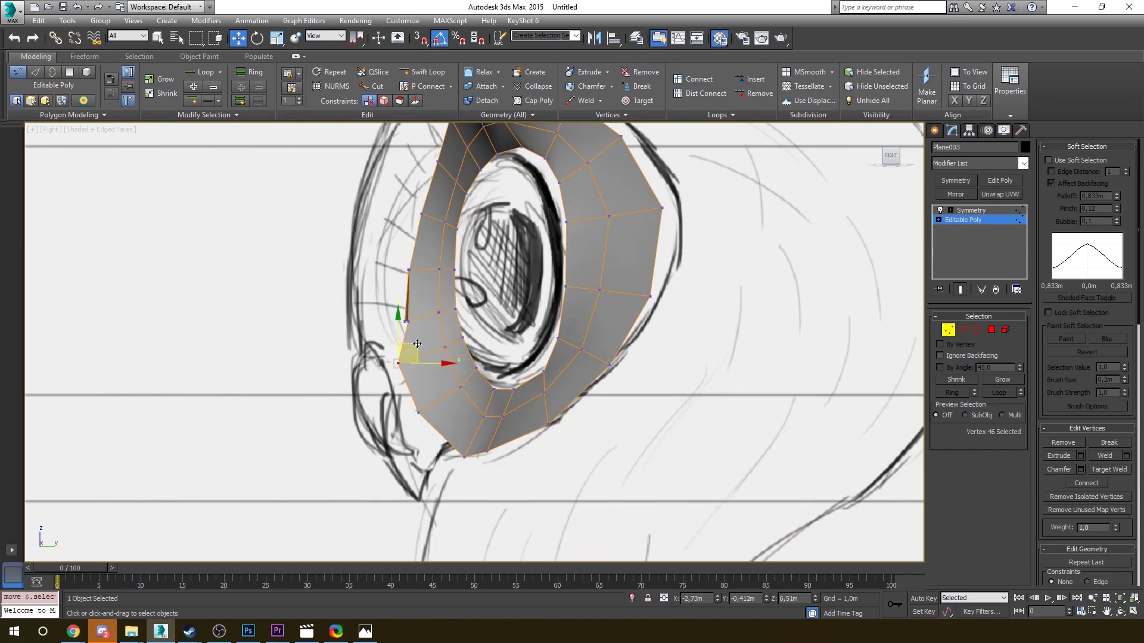
middle_drag(409, 212, 400, 288)
click(390, 238)
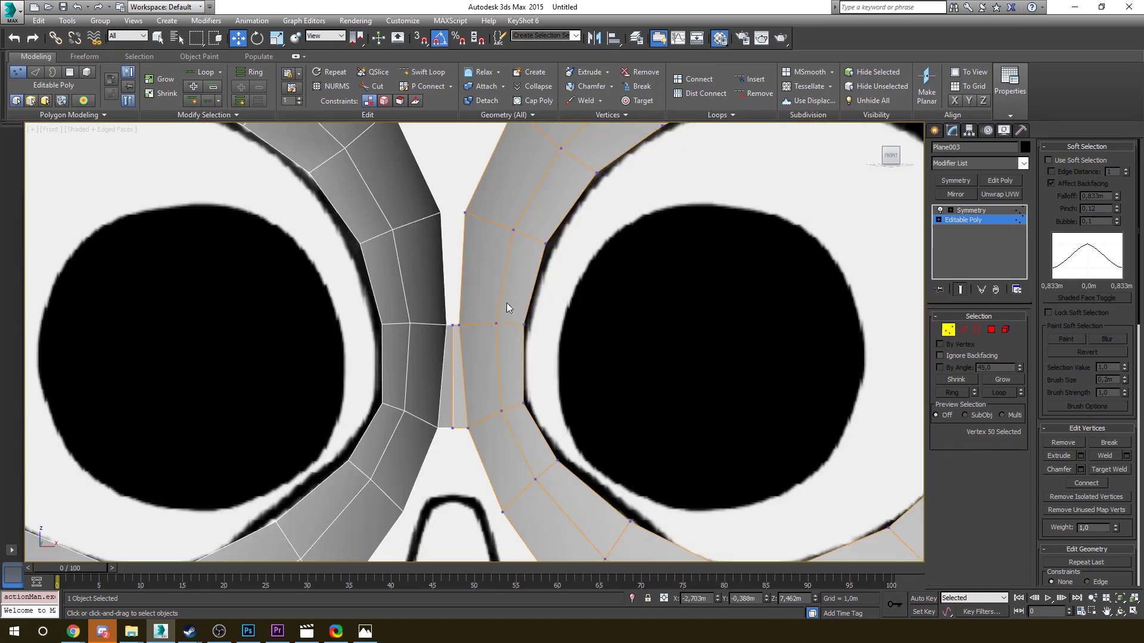
scroll(507, 303, down, 3)
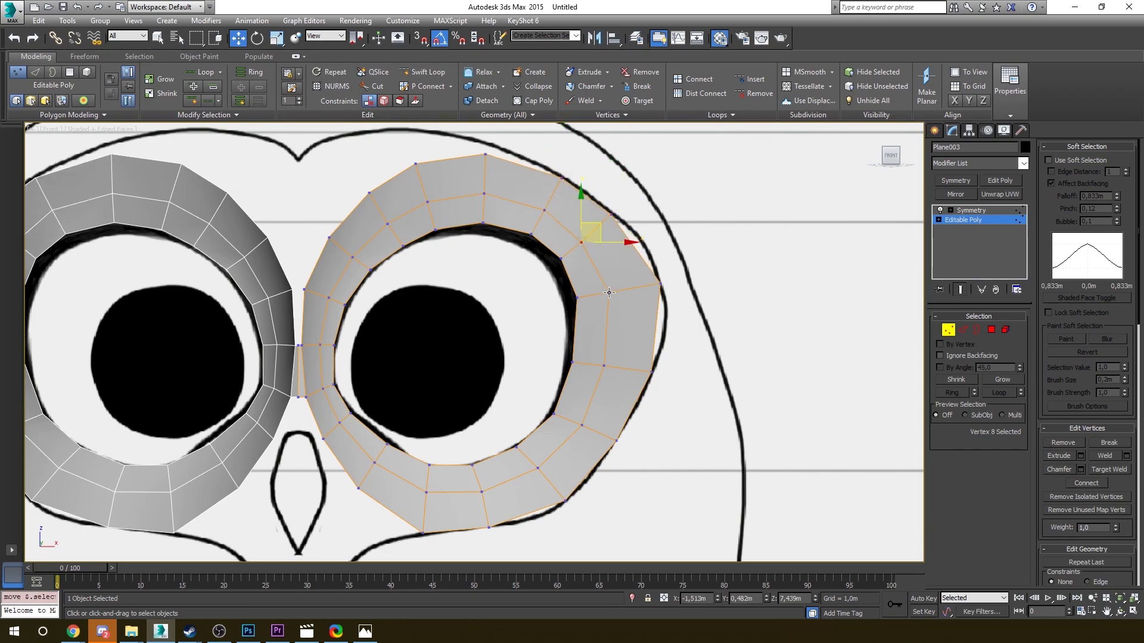
click(334, 278)
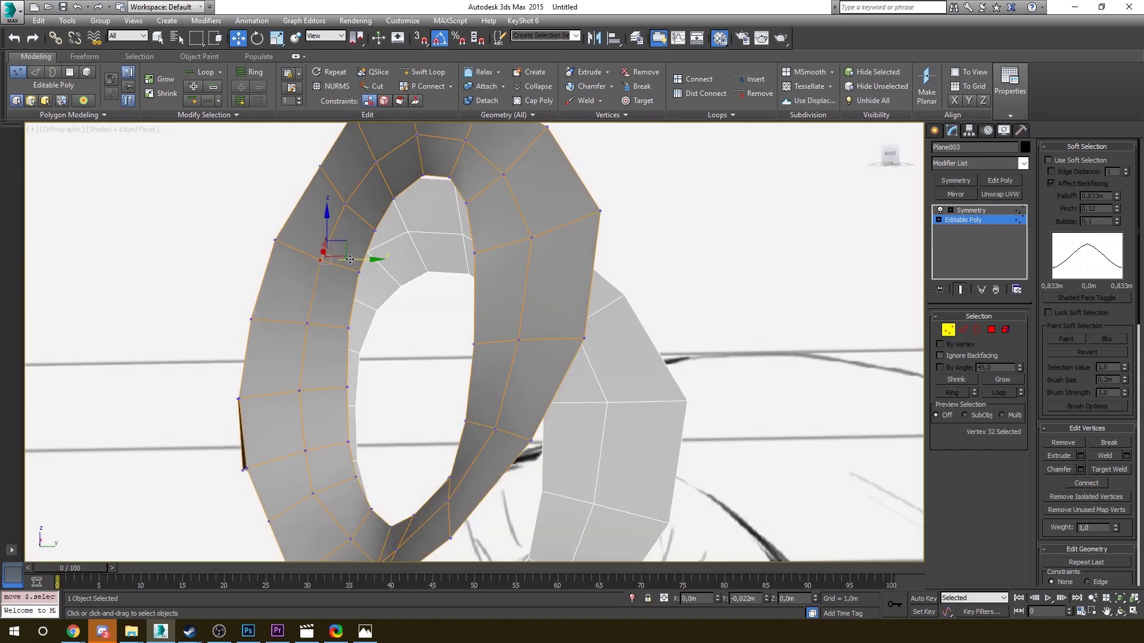
- Shift a vertex on the beak side of the eye ring in depth to smooth the ring's curve
alt+middle_drag(350, 259, 319, 369)
click(359, 386)
drag(286, 458, 270, 456)
mouse_move(269, 456)
alt+middle_down()
mouse_move(280, 447)
mouse_move(249, 406)
mouse_move(385, 337)
mouse_move(433, 338)
mouse_move(442, 370)
mouse_move(420, 306)
alt+middle_up()
- Move the vertices along the inner edge of the central strip onto the mirror axis to close the gap between the two eye rings
click(409, 326)
alt+middle_drag(391, 261, 517, 305)
click(416, 309)
scroll(454, 314, up, 10)
key(2)
click(401, 246)
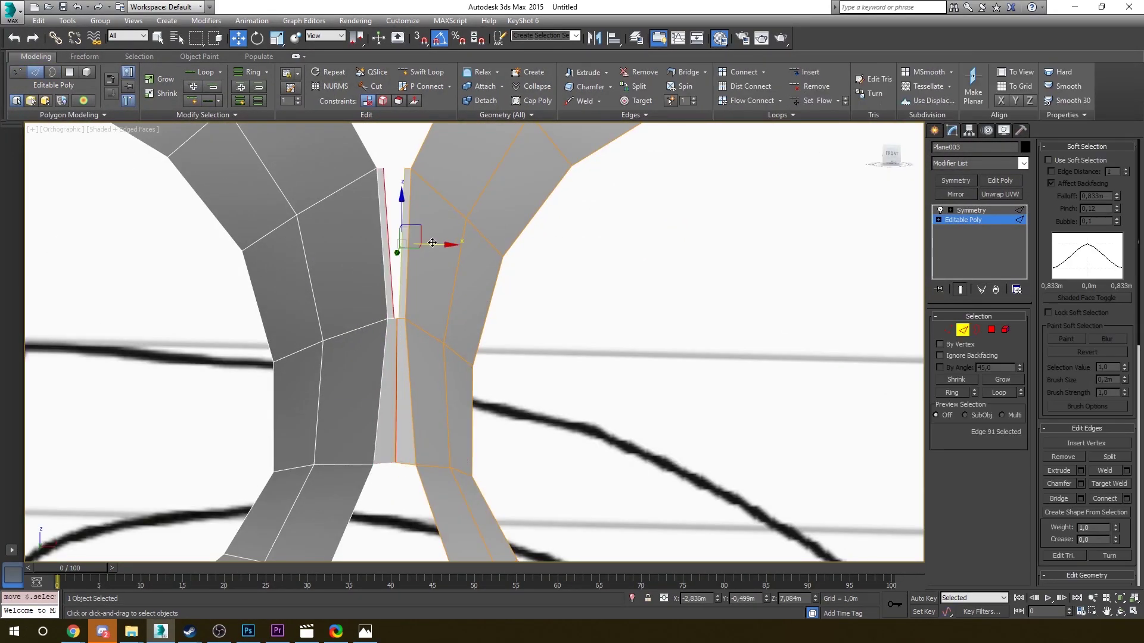
key(1)
key(F3)
right_click(488, 249)
click(476, 336)
key(w)
click(398, 319)
click(405, 169)
drag(426, 169, 416, 169)
- Shift the upper vertices of the central strip in depth so the strip follows the curve of the ring's beak-side edge
key(p)
alt+middle_drag(677, 259, 608, 265)
drag(673, 236, 662, 236)
alt+middle_drag(663, 235, 643, 208)
click(609, 413)
alt+middle_drag(609, 413, 728, 339)
scroll(677, 337, down, 8)
key(F3)
scroll(677, 337, up, 8)
click(501, 259)
drag(538, 263, 468, 262)
alt+middle_drag(467, 262, 438, 247)
drag(437, 248, 417, 243)
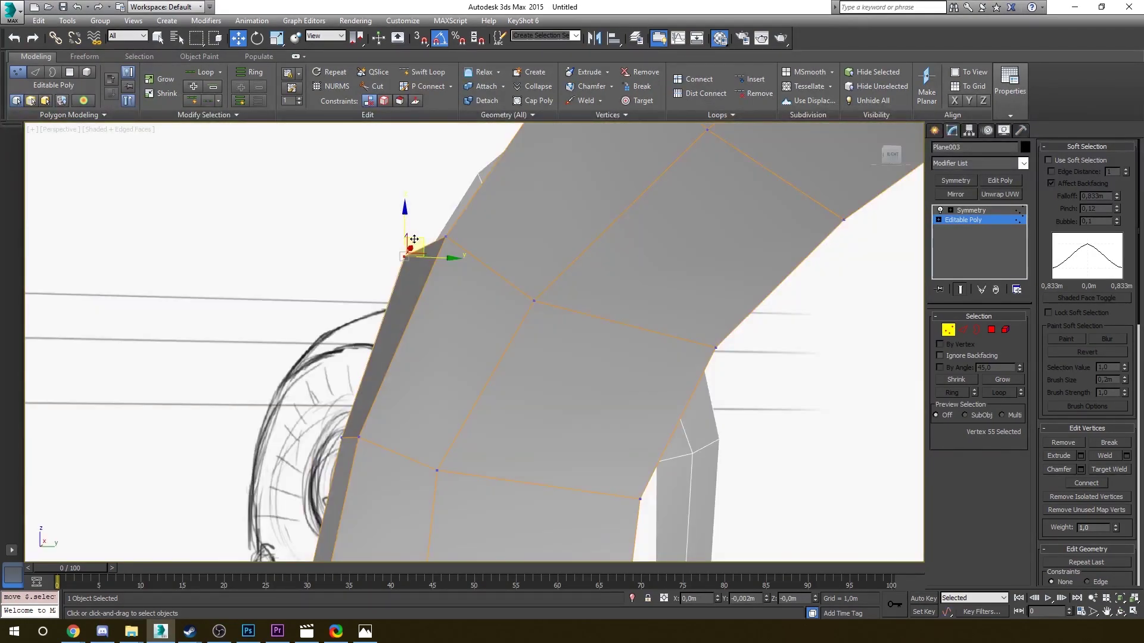
- Move the whole eye-ring object forward in the Right view so it lines up with the eye and face outline of the side reference
key(u)
scroll(667, 229, down, 3)
key(r)
scroll(442, 299, up, 4)
middle_drag(357, 164, 370, 283)
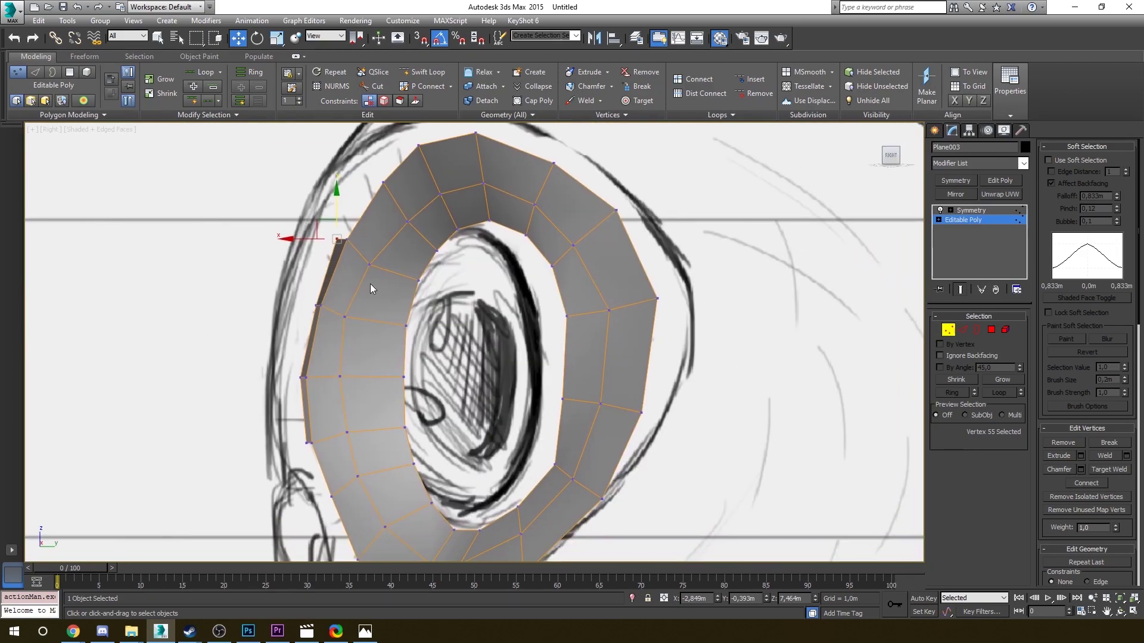
middle_drag(451, 177, 454, 172)
scroll(428, 173, down, 3)
click(948, 332)
key(r)
drag(405, 217, 417, 217)
key(w)
drag(416, 218, 409, 218)
- Pull the rear vertex of the ring's inner loop forward toward the eye outline in the side reference
scroll(320, 179, up, 2)
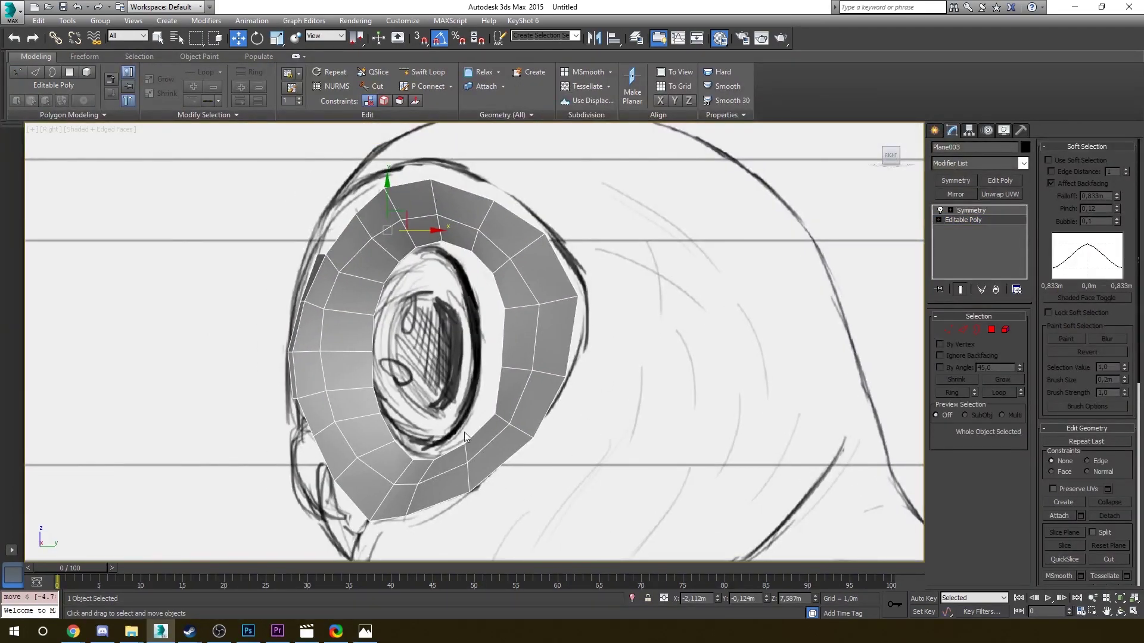
key(1)
click(430, 445)
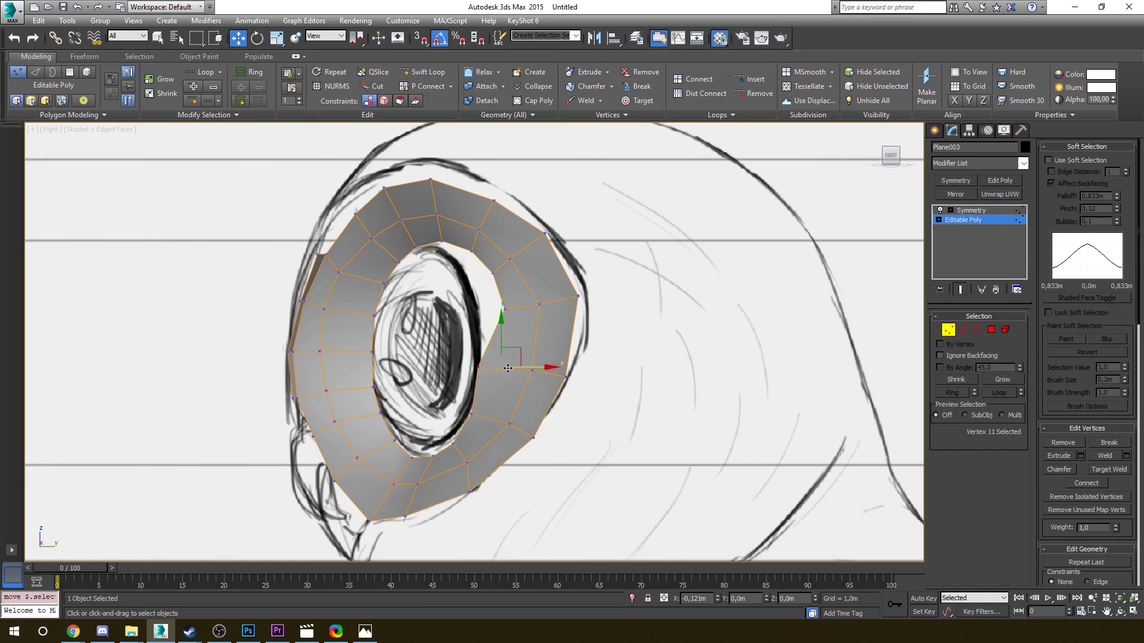
- Move neighbouring vertices of the ring's inner loop inward in the Perspective view to even out the rear side of the eye opening
key(p)
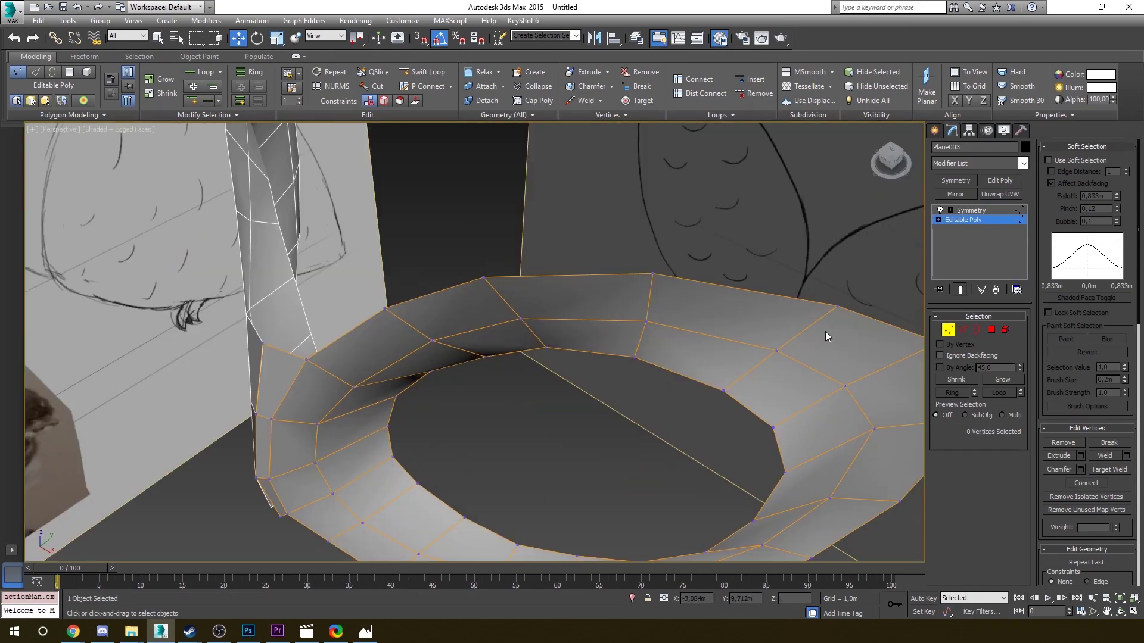
alt+middle_drag(824, 331, 631, 298)
click(621, 295)
drag(652, 299, 642, 298)
click(652, 353)
drag(682, 357, 667, 355)
click(684, 424)
drag(714, 430, 681, 433)
alt+middle_drag(682, 433, 649, 381)
click(638, 390)
drag(673, 392, 656, 391)
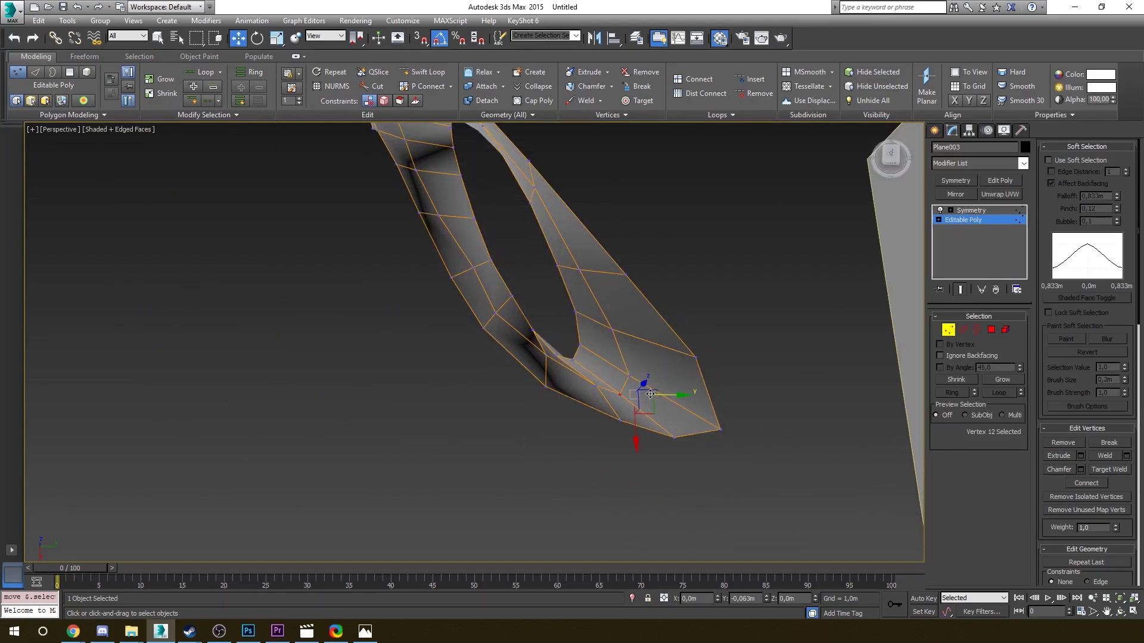
- Examine the reshaped eye rings from several angles and compare them with the front reference
alt+middle_drag(655, 392, 744, 428)
alt+middle_drag(632, 434, 596, 309)
click(600, 304)
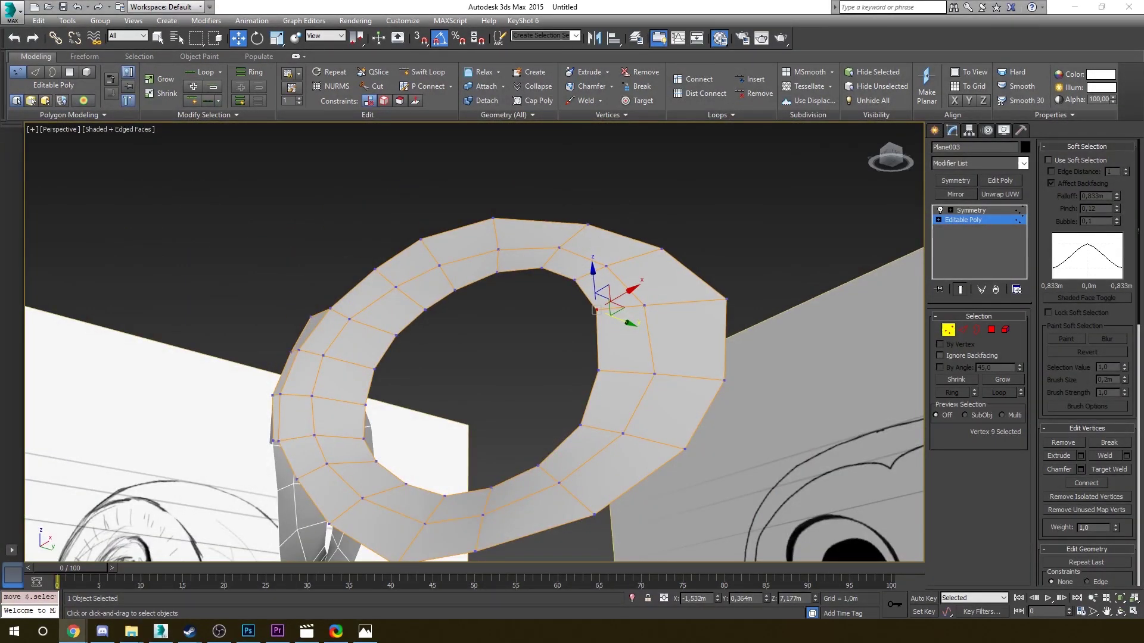
key(1)
alt+middle_drag(253, 321, 488, 375)
scroll(488, 331, down, 5)
key(f)
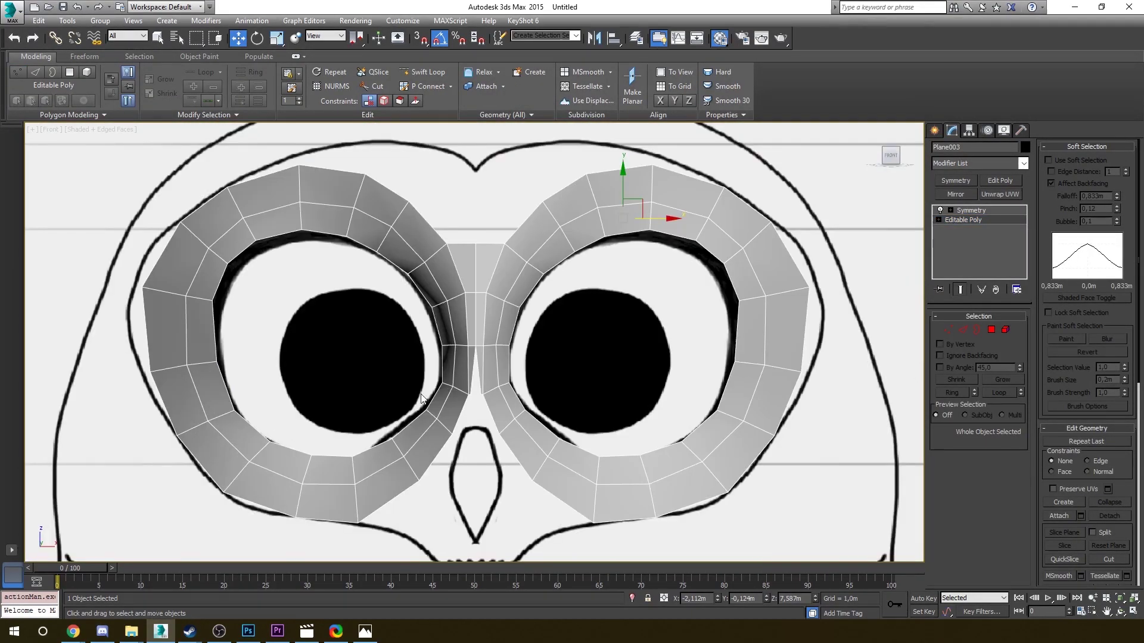
- Extend the lower end of the central strip downward by one face toward the beak and check its end vertices in the side view
scroll(458, 334, up, 3)
key(2)
click(453, 321)
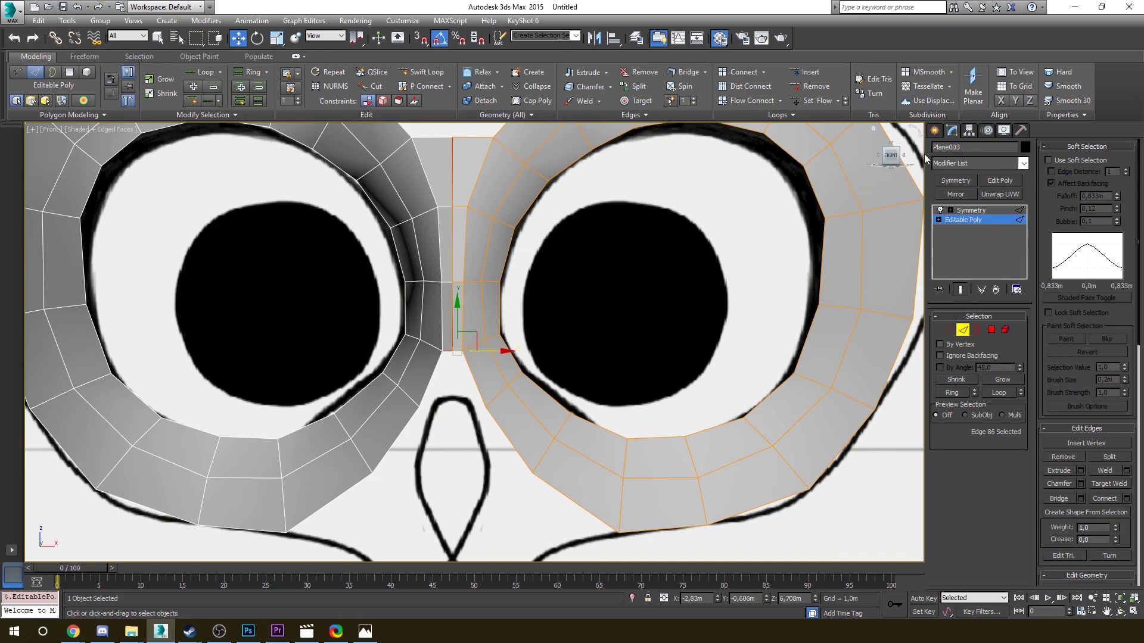
click(903, 155)
click(408, 411)
key(1)
middle_drag(415, 419, 415, 398)
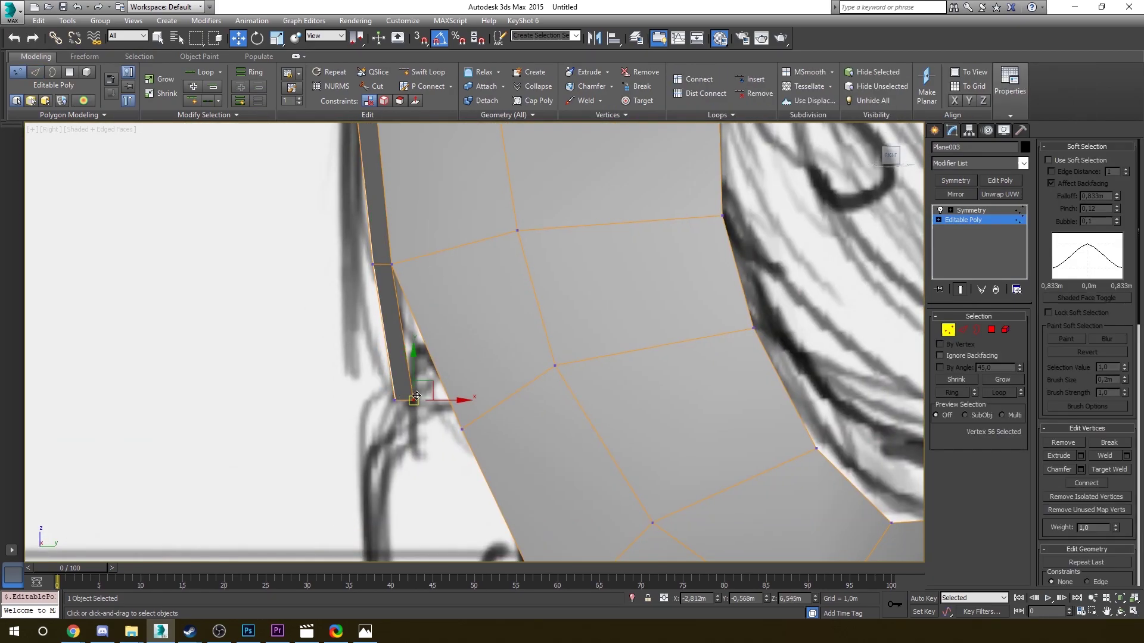
scroll(427, 352, down, 3)
click(466, 335)
scroll(454, 348, down, 4)
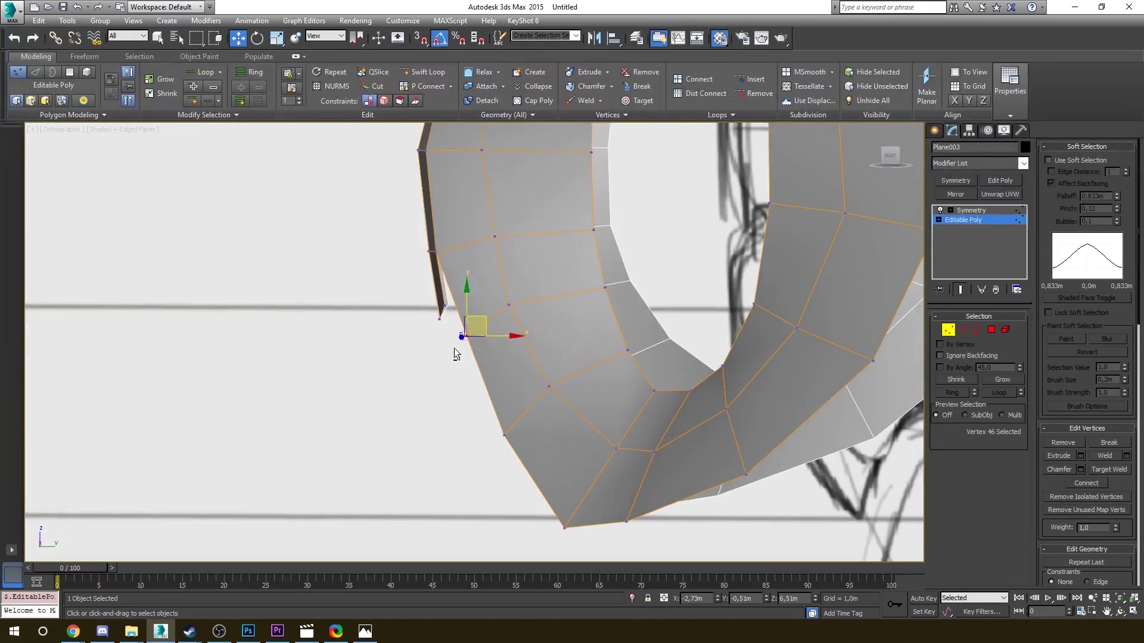
scroll(411, 346, up, 6)
key(2)
alt+middle_drag(453, 333, 434, 347)
scroll(403, 429, down, 2)
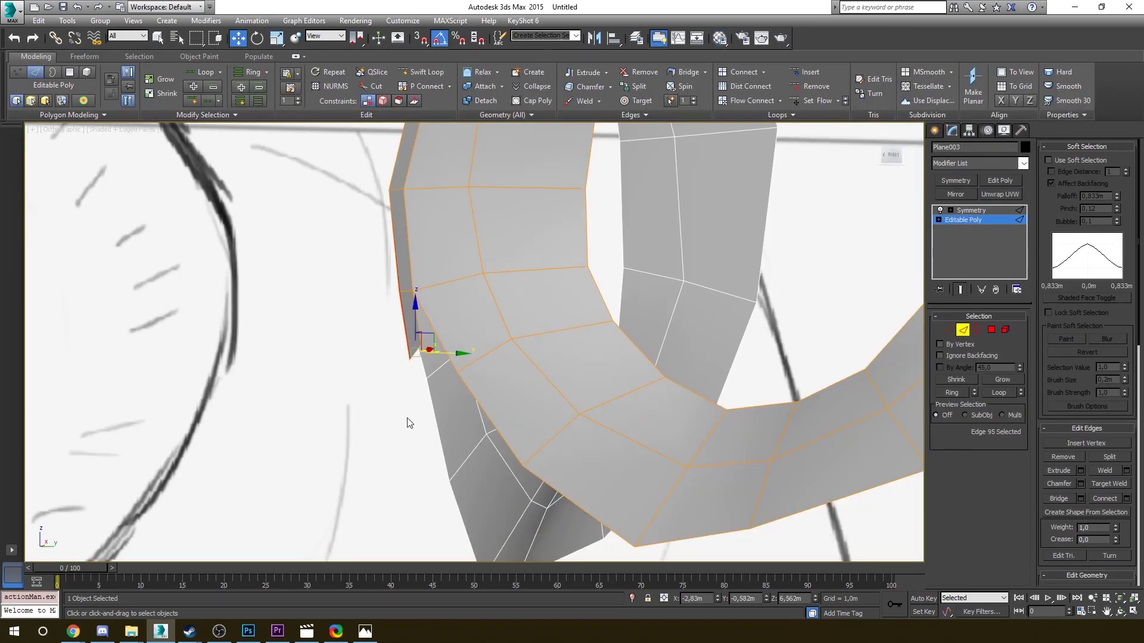
key(f)
middle_drag(352, 338, 373, 427)
click(466, 340)
click(422, 344)
shift+drag(447, 332, 462, 250)
key(1)
click(471, 252)
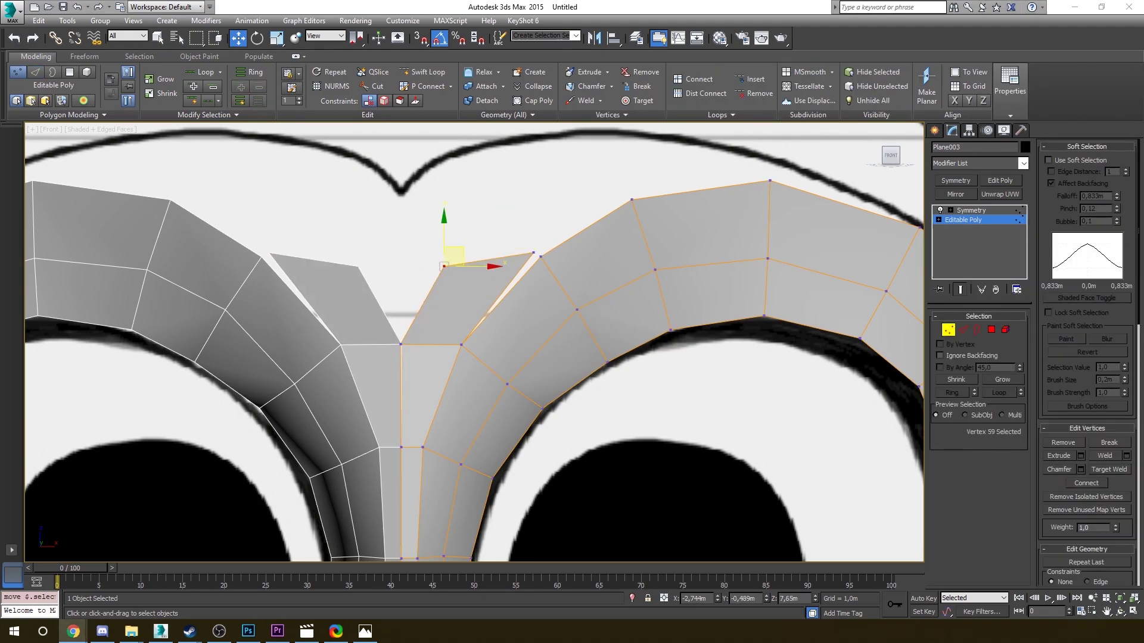
middle_drag(357, 411, 362, 394)
click(405, 327)
drag(429, 327, 459, 327)
click(448, 249)
drag(467, 235, 423, 304)
drag(443, 255, 455, 244)
drag(436, 327, 406, 327)
click(963, 330)
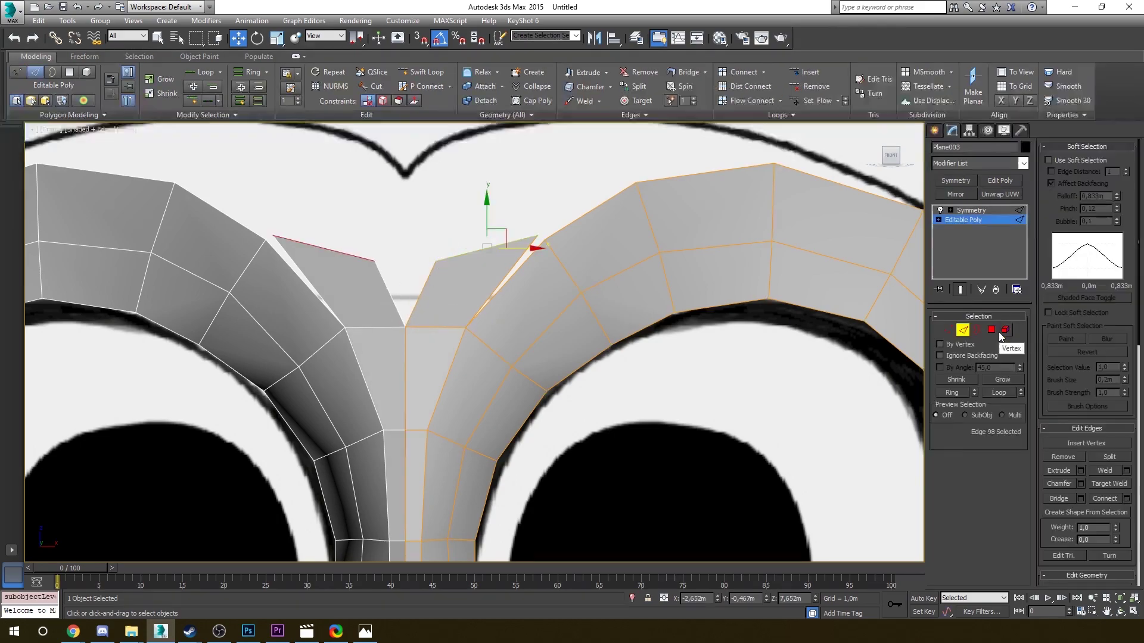
click(991, 330)
click(479, 277)
key(Delete)
- Extrude the ring's upper beak-side outer edge into a new face toward the forehead and reposition its outer vertices
click(962, 330)
shift+drag(522, 267, 500, 236)
key(1)
click(442, 296)
drag(455, 283, 456, 246)
click(520, 208)
- Extrude the top edge of the central strip upward and join its outer corner to the neighbouring forehead face
click(964, 332)
shift+drag(435, 327, 423, 295)
key(1)
right_click(467, 229)
click(443, 283)
click(453, 295)
click(442, 260)
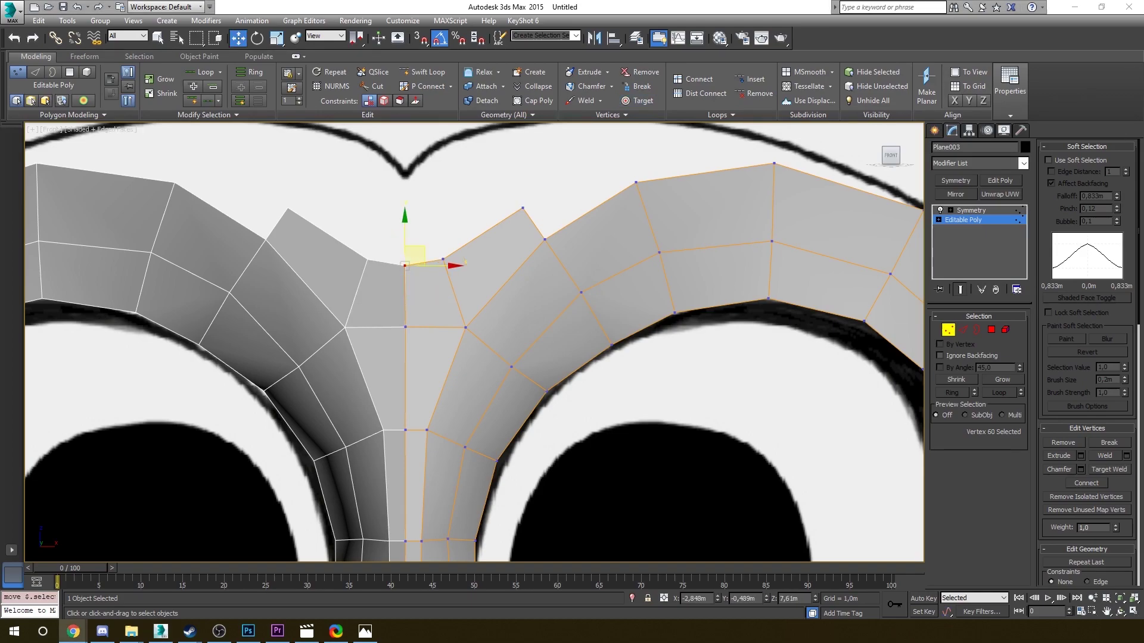
- Adjust the top vertices of the new forehead faces and select the two nearest the mirror axis for comparison with the side view
scroll(531, 263, down, 3)
scroll(485, 285, up, 3)
click(569, 185)
drag(475, 187, 470, 188)
mouse_move(544, 221)
middle_down()
mouse_move(514, 217)
mouse_move(524, 218)
middle_up()
scroll(541, 212, down, 5)
drag(499, 186, 521, 218)
scroll(521, 218, up, 2)
alt+middle_drag(756, 277, 791, 288)
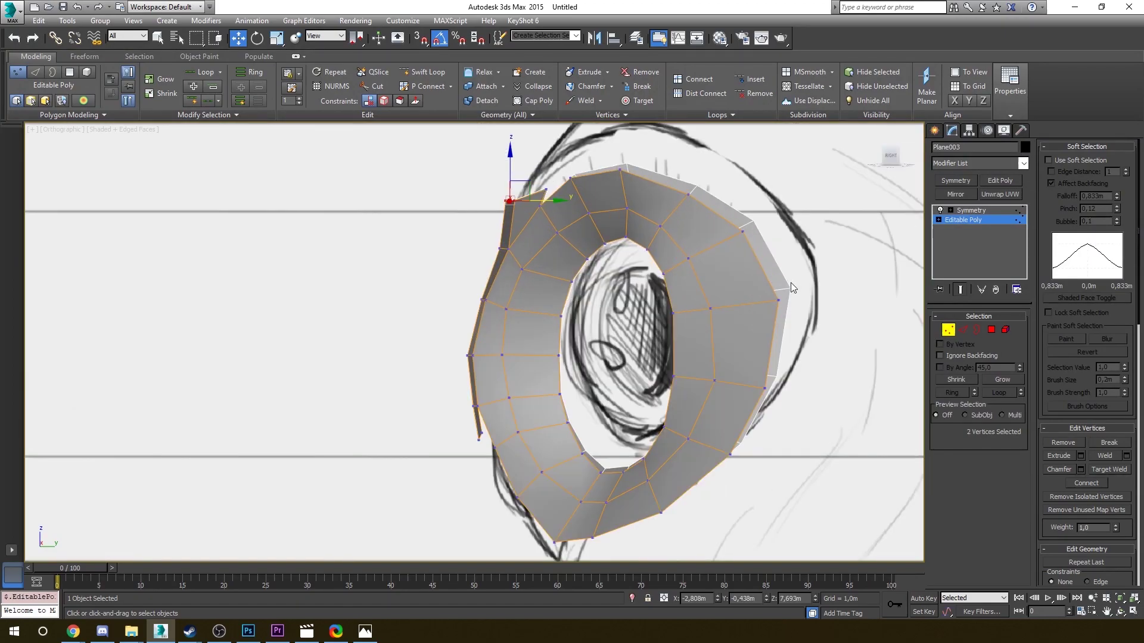
- Shift the vertex at the base of the forehead faces slightly forward in the Right view to follow the head outline
key(r)
scroll(774, 334, up, 10)
middle_drag(421, 243, 442, 238)
click(436, 366)
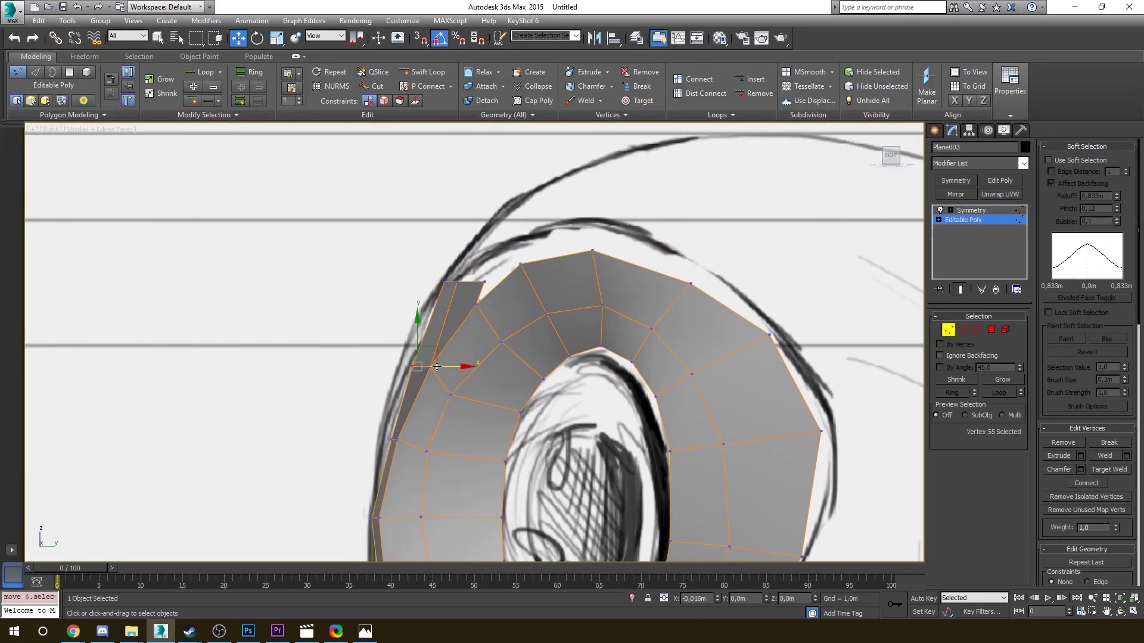
drag(436, 366, 428, 366)
mouse_move(428, 366)
alt+middle_down()
mouse_move(528, 360)
mouse_move(417, 369)
alt+middle_up()
- Select the eye-ring element and the bridging polygons between the rings, and go to their polygon surface settings
key(5)
click(566, 310)
scroll(1081, 544, down, 5)
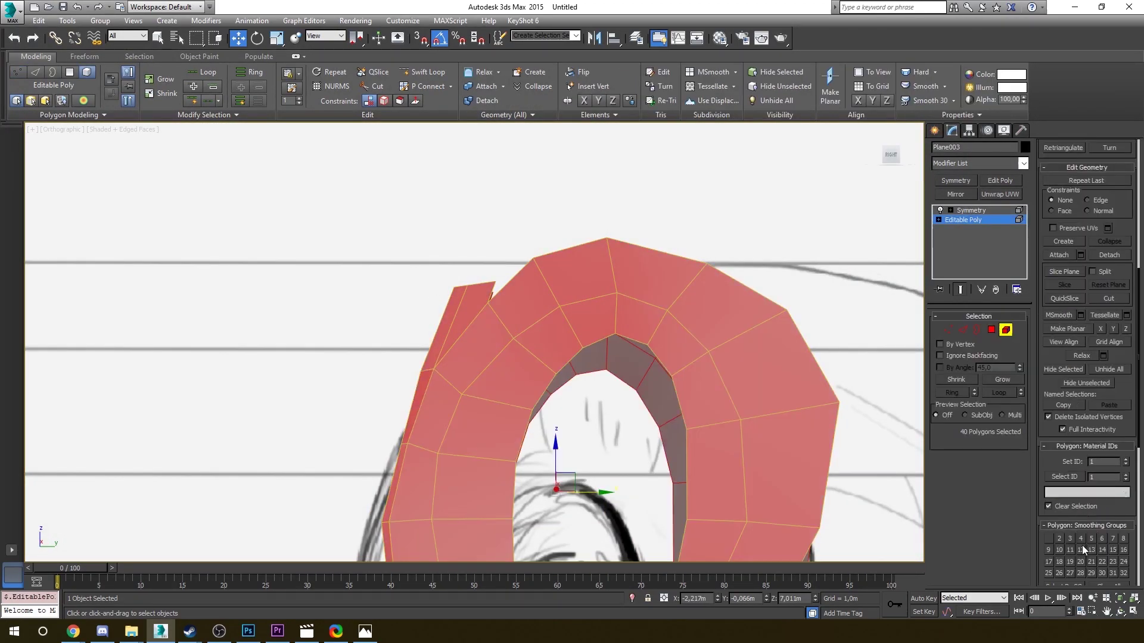
key(4)
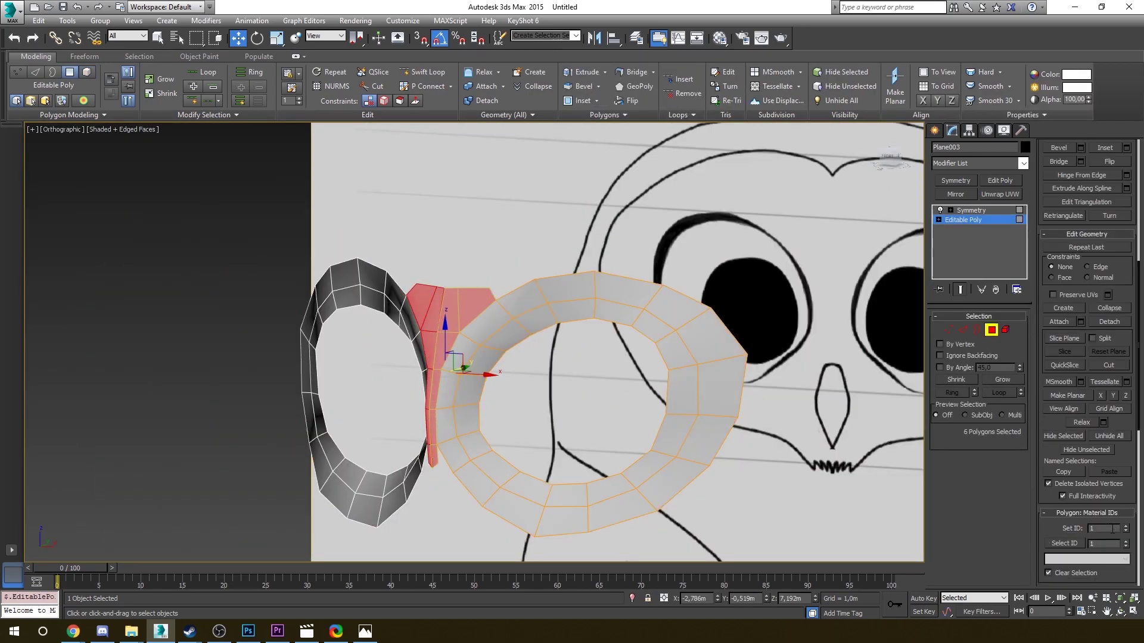
click(1059, 516)
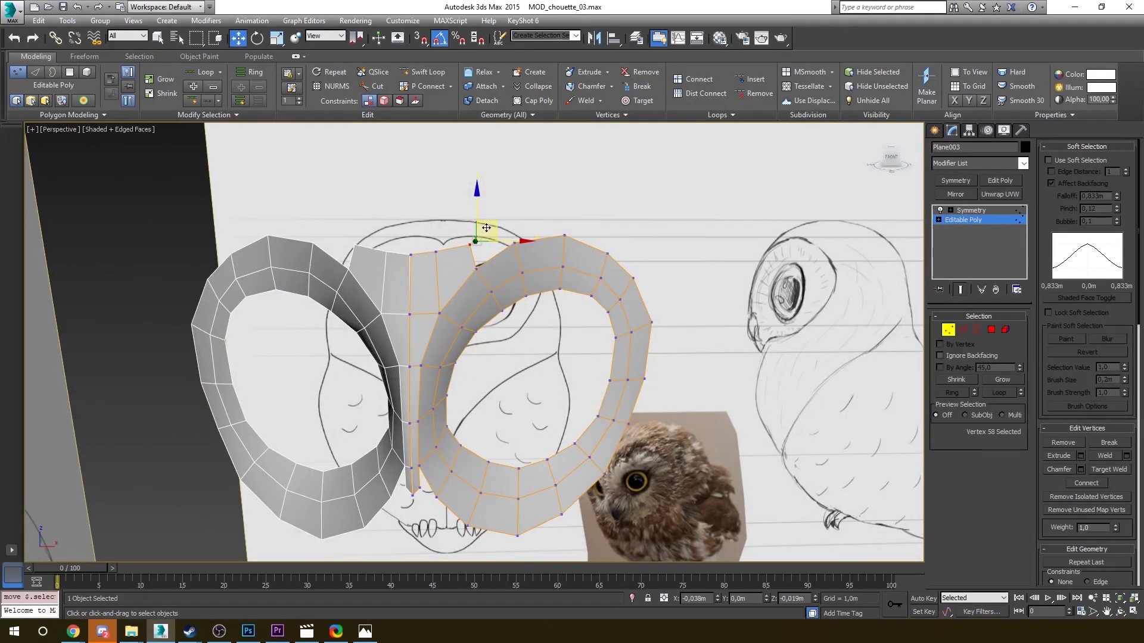
- Extrude the ring's next two top outer edges upward to the brow line and join the new faces to the existing forehead face
key(f)
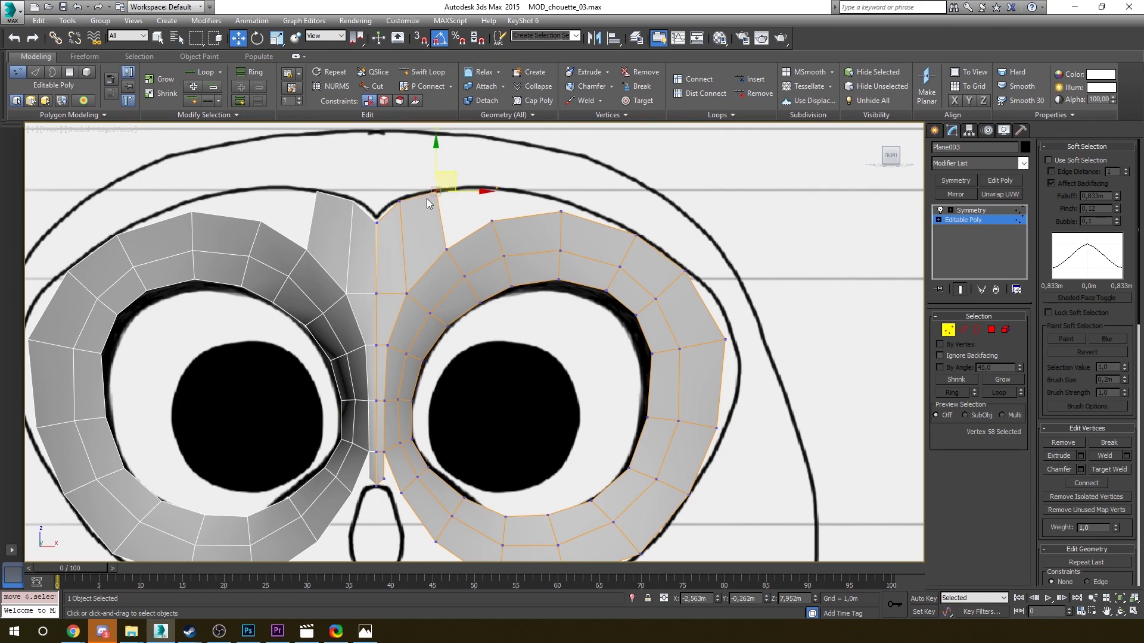
key(2)
click(469, 236)
ctrl+click(526, 216)
shift+drag(512, 220, 518, 190)
key(1)
right_click(513, 173)
click(485, 252)
click(452, 219)
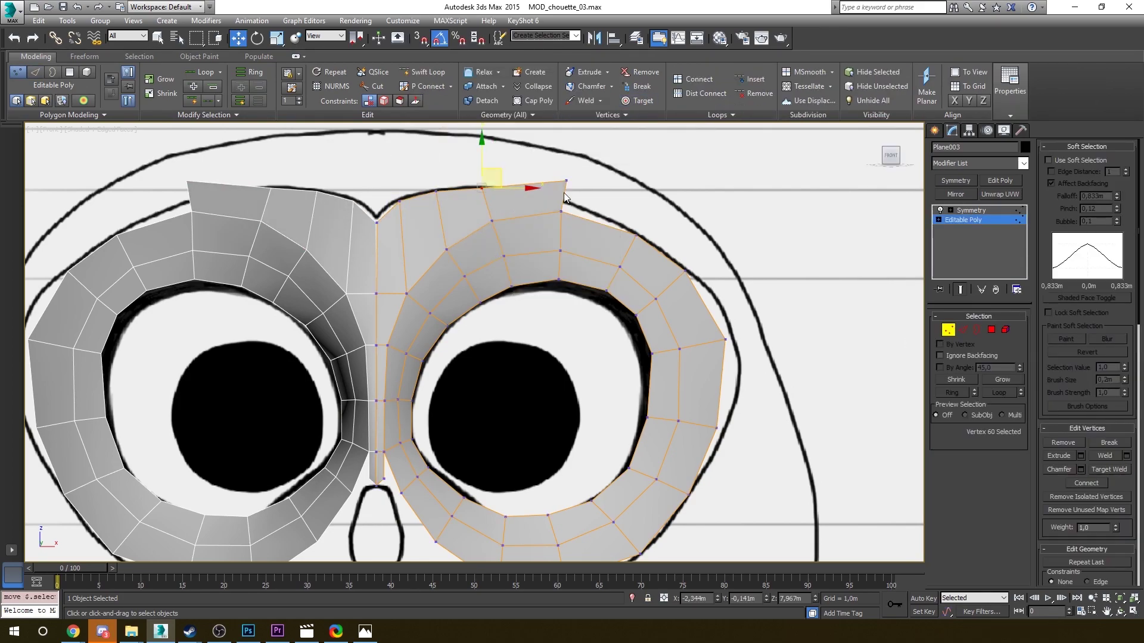
mouse_move(573, 181)
alt+middle_down()
mouse_move(557, 229)
mouse_move(530, 222)
mouse_move(596, 230)
mouse_move(435, 248)
mouse_move(624, 263)
mouse_move(475, 249)
mouse_move(525, 241)
mouse_move(452, 263)
mouse_move(615, 288)
mouse_move(428, 345)
mouse_move(559, 355)
mouse_move(463, 371)
mouse_move(548, 372)
alt+middle_up()
scroll(507, 250, up, 3)
click(889, 156)
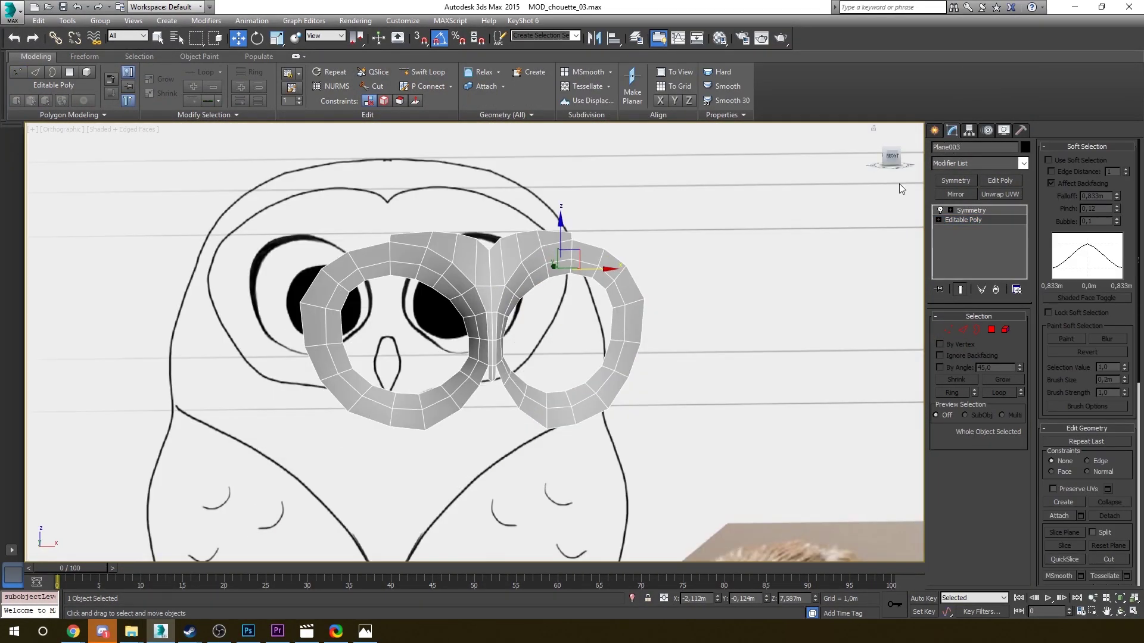
- Create a sphere with a radius of about 0.669 m in the eye opening and scale it roughly to fit
click(934, 130)
click(954, 219)
drag(619, 354, 741, 357)
key(w)
alt+middle_drag(679, 371, 697, 330)
key(r)
drag(673, 343, 673, 358)
- Rotate and shift the sphere to follow the tilt of the eye ring
alt+middle_drag(697, 352, 643, 352)
drag(685, 355, 667, 355)
alt+middle_drag(697, 355, 661, 355)
key(e)
mouse_move(667, 355)
mouse_down()
mouse_move(684, 354)
mouse_move(655, 321)
mouse_up()
alt+middle_drag(655, 321, 674, 280)
key(w)
- Refine the sphere's scale, rotation and depth so that it sits snugly inside the eye ring
alt+middle_drag(624, 336, 608, 306)
key(r)
drag(619, 351, 626, 364)
key(e)
mouse_move(627, 364)
alt+middle_down()
mouse_move(574, 357)
mouse_move(623, 381)
alt+middle_up()
drag(622, 382, 613, 381)
key(a)
alt+middle_drag(616, 372, 628, 348)
drag(628, 347, 616, 350)
alt+middle_drag(616, 349, 629, 382)
key(r)
key(w)
- Set the eyeball sphere to 16 segments and finish fitting it against the inner edge of the eye ring
drag(1012, 347, 1026, 448)
scroll(655, 352, down, 4)
alt+middle_drag(656, 352, 679, 351)
click(1011, 344)
click(533, 309)
alt+middle_drag(534, 310, 486, 317)
click(524, 314)
key(z)
key(r)
key(w)
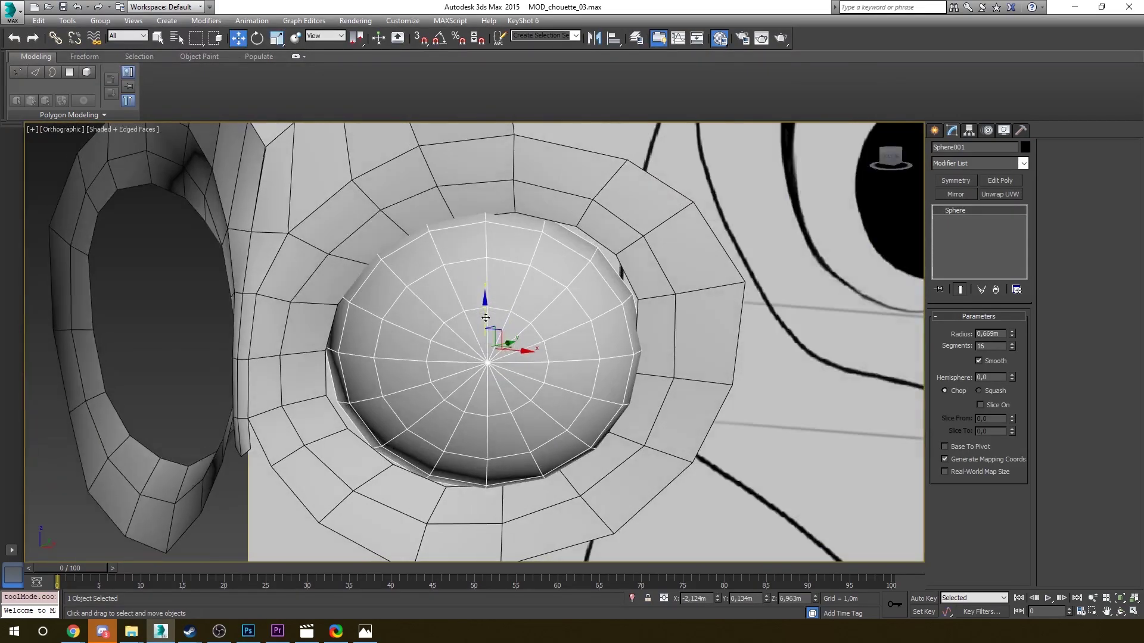
scroll(485, 317, down, 3)
key(p)
alt+middle_drag(631, 351, 673, 360)
click(957, 182)
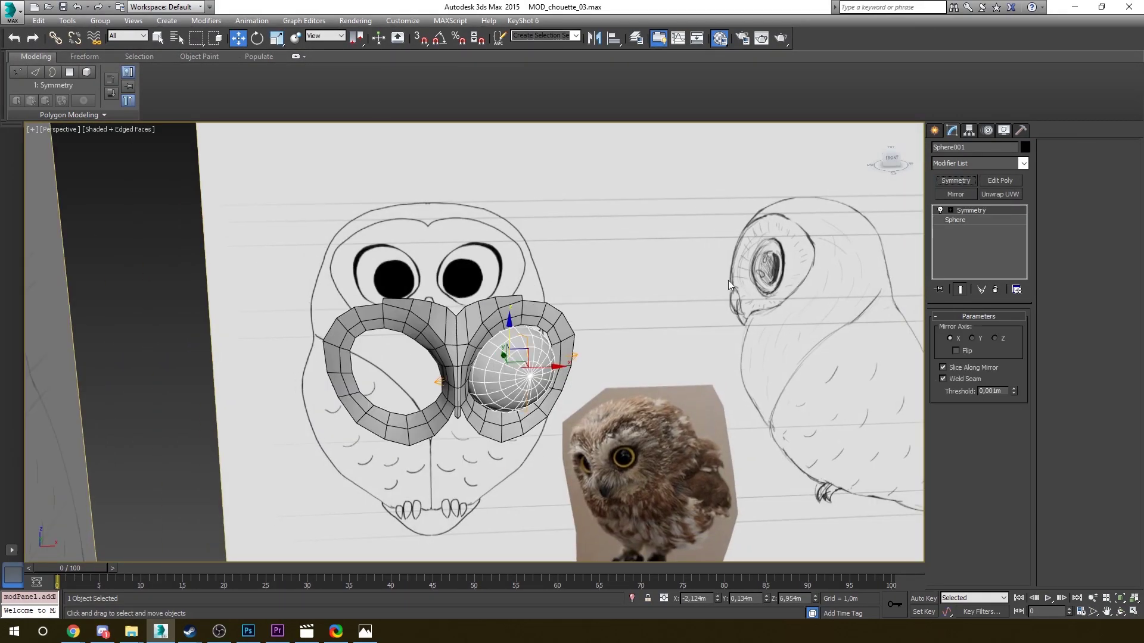
right_click(969, 210)
click(999, 231)
- Collapse the eyeball sphere to an editable mesh and mirror it into the other eye ring with an X-axis Symmetry modifier
click(1017, 131)
click(952, 130)
click(956, 180)
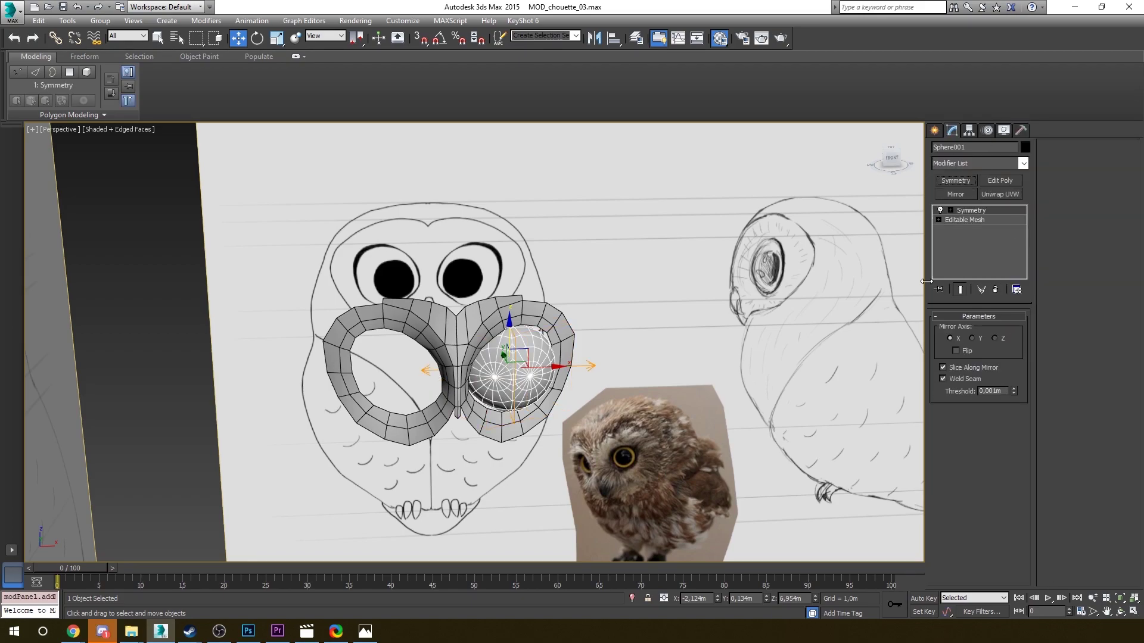
alt+middle_drag(500, 376, 506, 322)
right_click(613, 294)
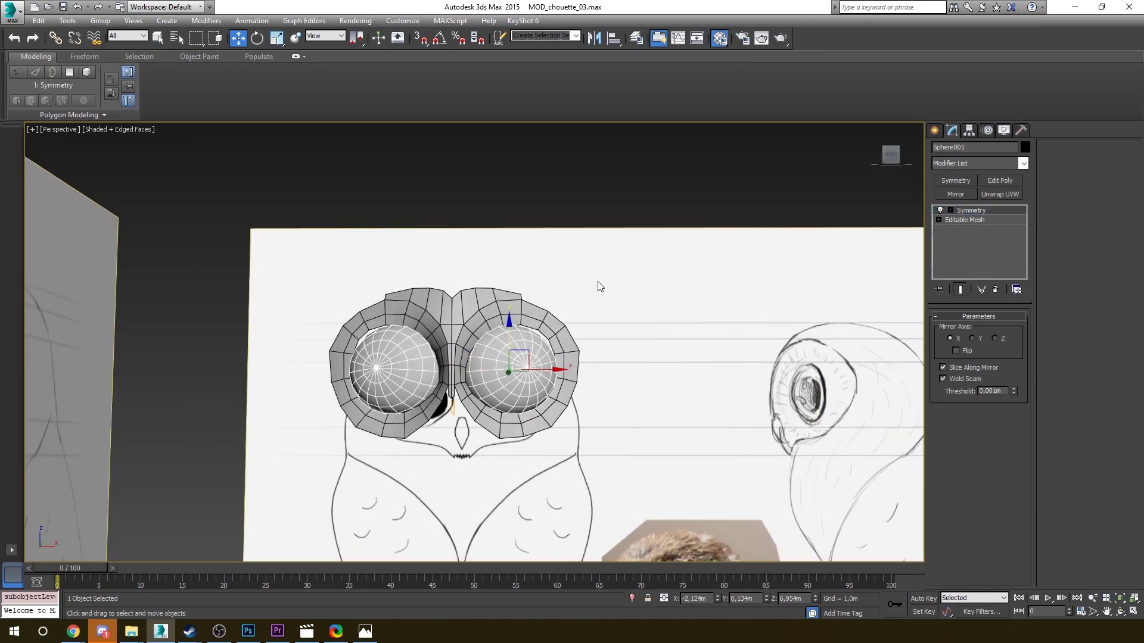
- Turn on see-through display for the eyeballs
scroll(595, 268, down, 3)
click(588, 263)
key(alt+x)
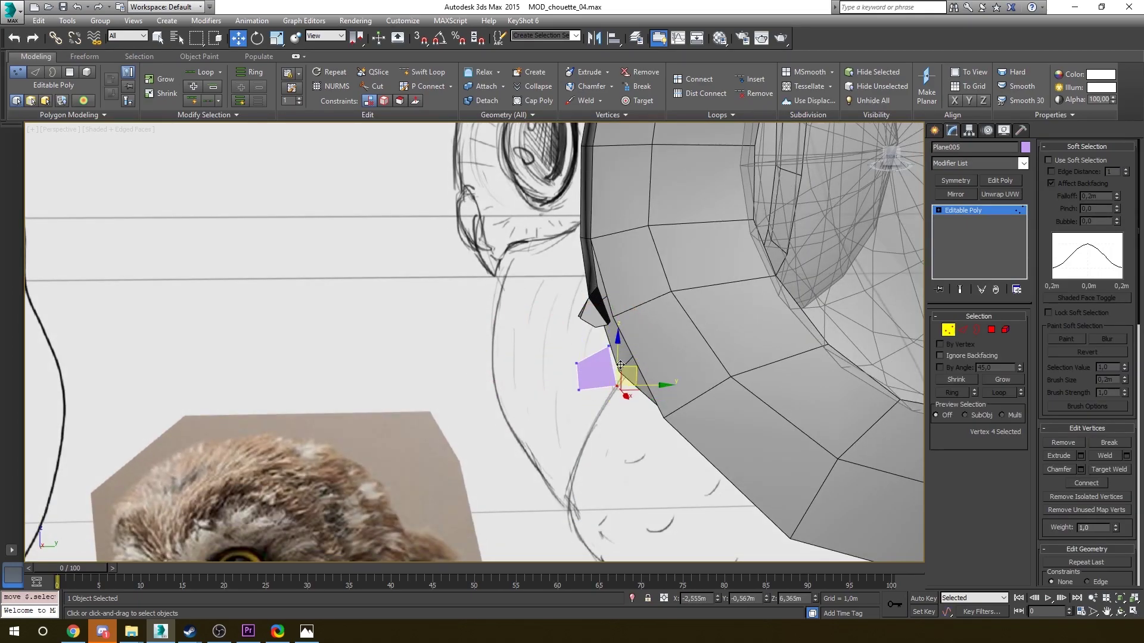
- Extrude the beak plane's edges downward in the side view and shape its vertices into a curved hook profile
key(2)
click(593, 354)
alt+middle_drag(593, 354, 608, 343)
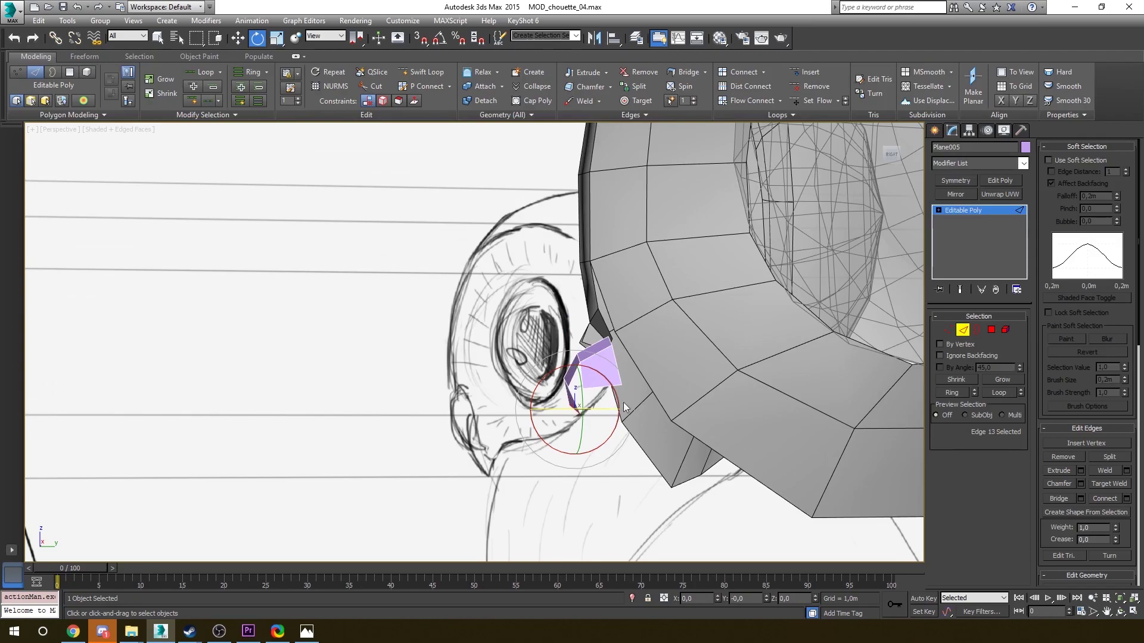
key(1)
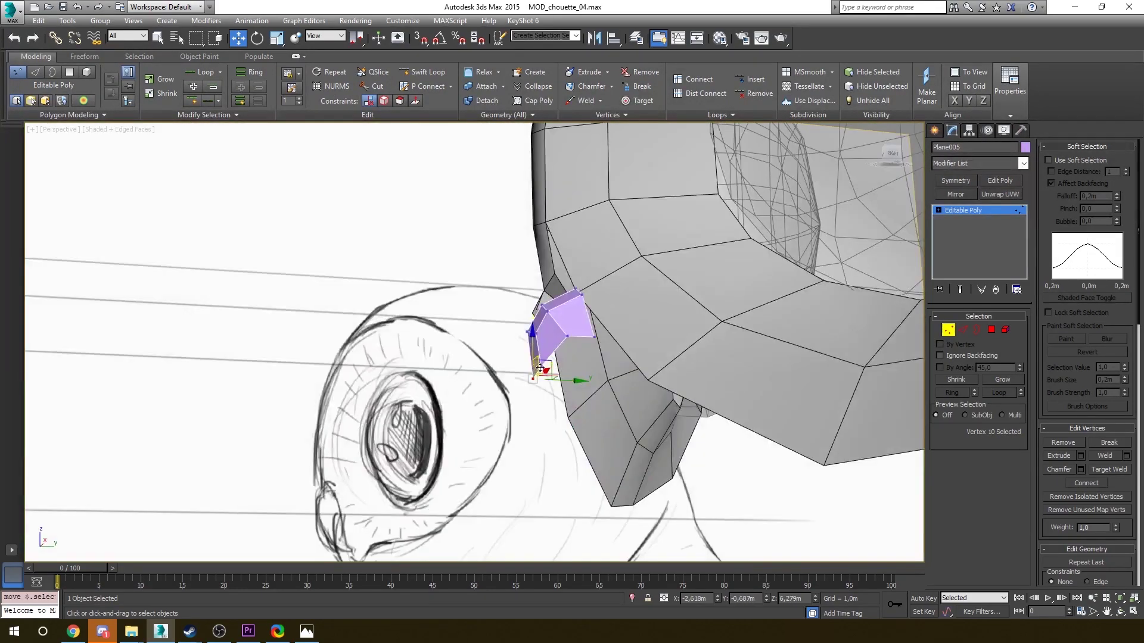
key(2)
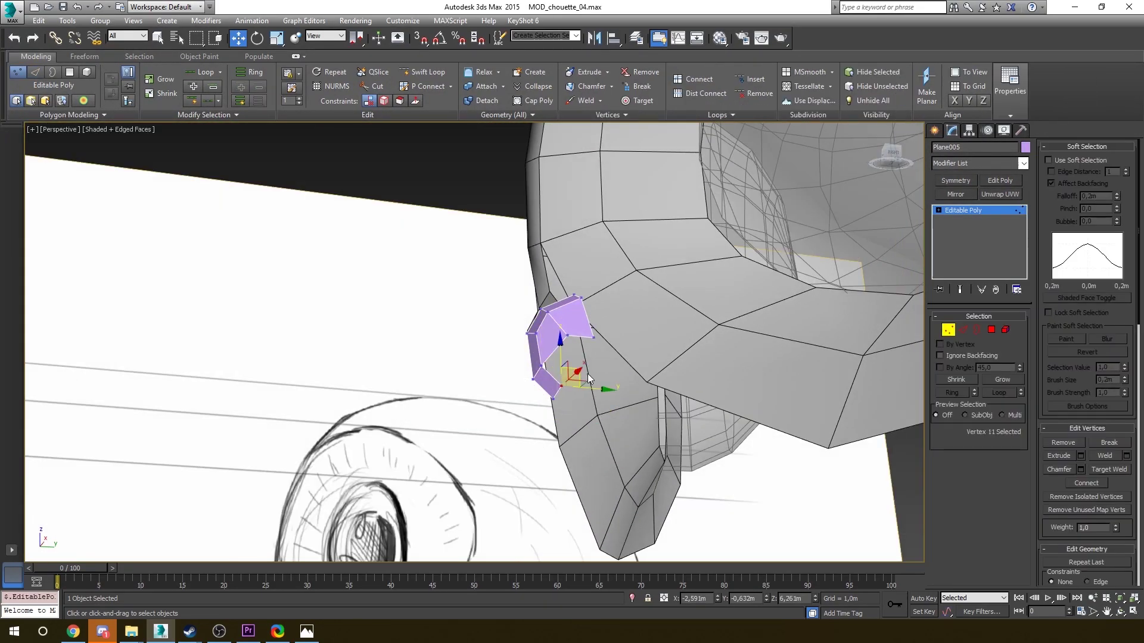
click(947, 329)
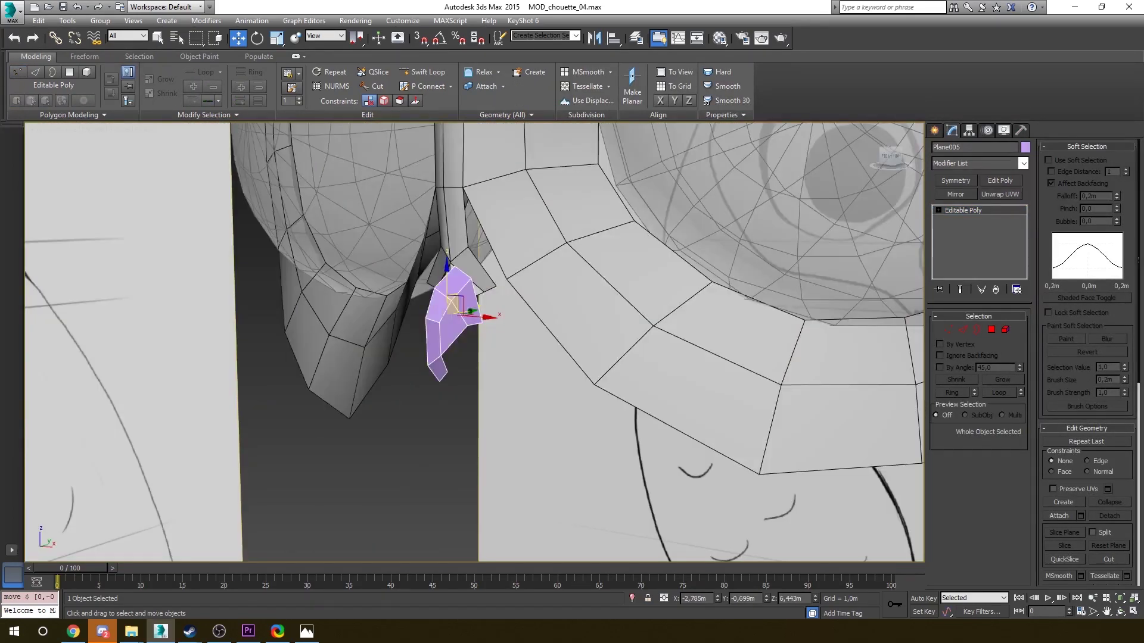
- Change the beak object's colour to black
click(1025, 146)
click(663, 341)
click(632, 380)
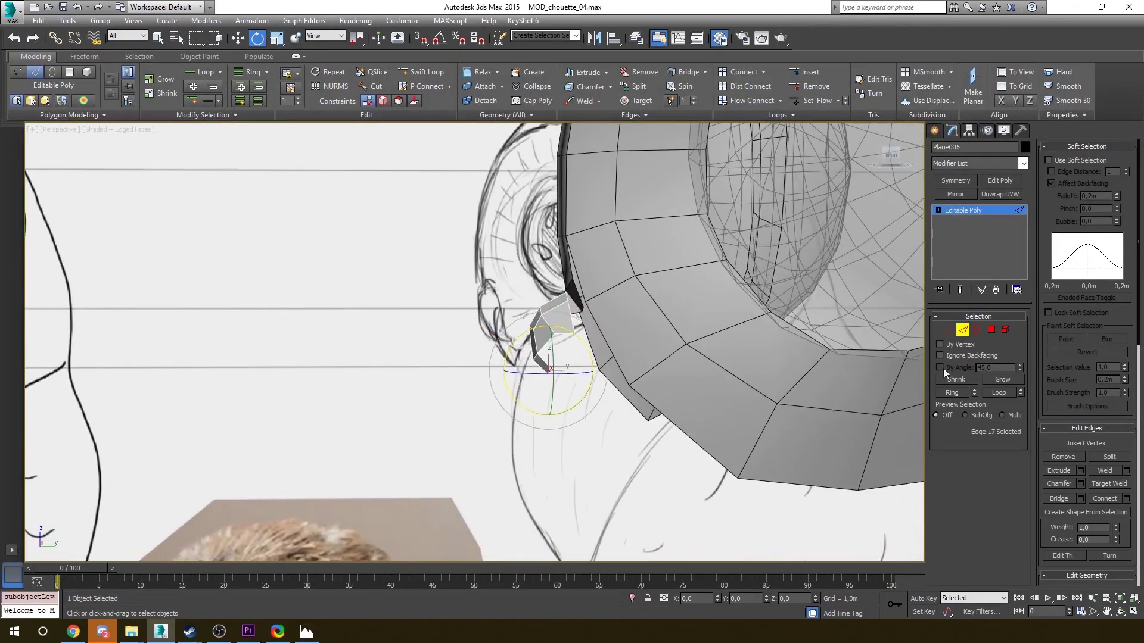
- Extrude the beak strip's outer side edges to form its side faces and adjust the new vertices
key(1)
key(w)
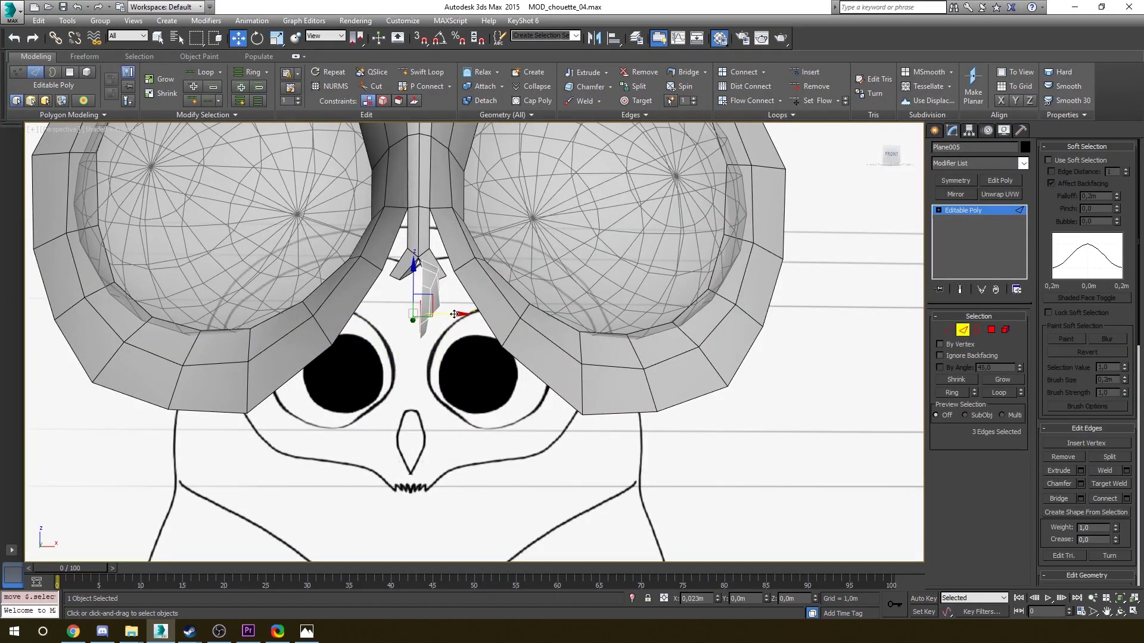
alt+middle_drag(454, 313, 402, 346)
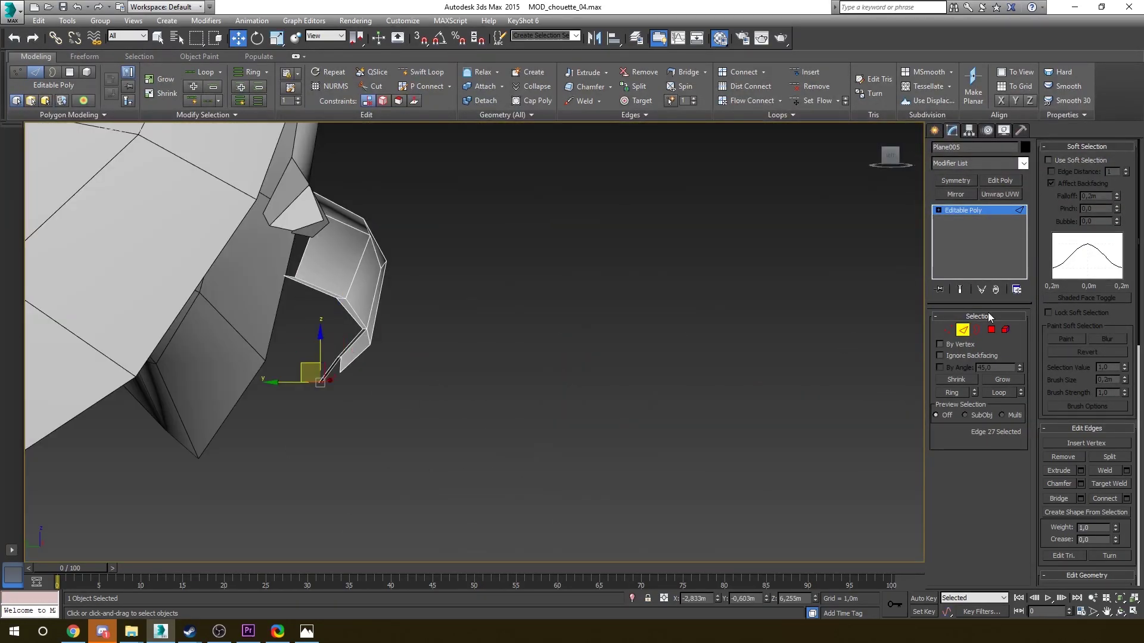
key(1)
alt+middle_drag(349, 404, 341, 314)
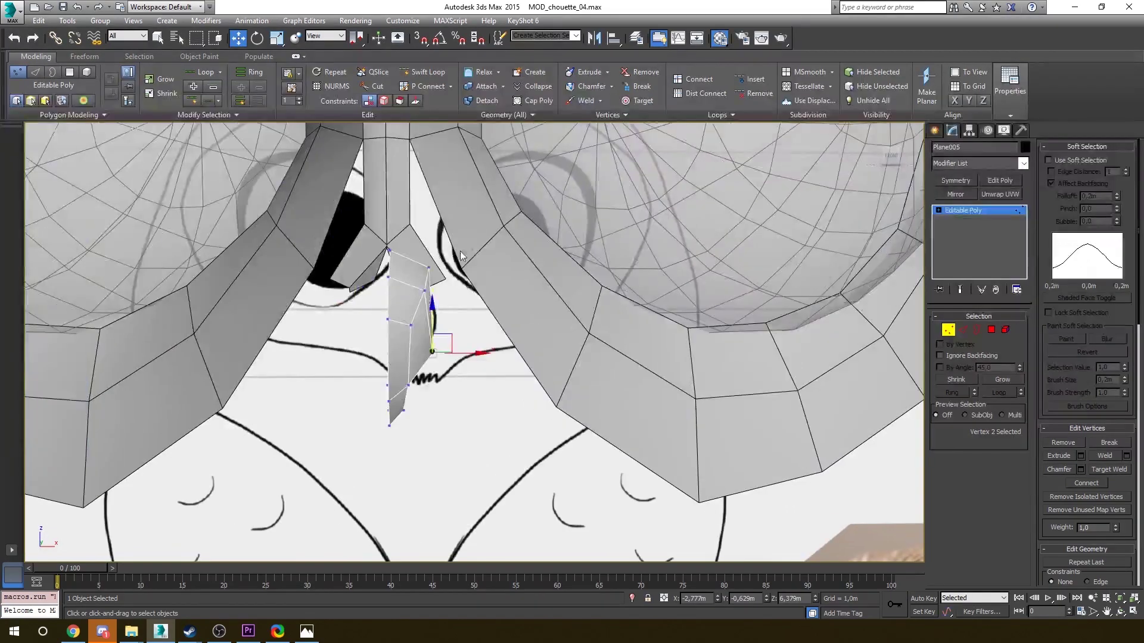
- Delete the flared polygon at the lower end of the nose bridge on the eye-ring mesh
key(1)
click(462, 254)
click(962, 220)
click(991, 330)
click(417, 256)
key(Delete)
alt+middle_drag(417, 256, 447, 259)
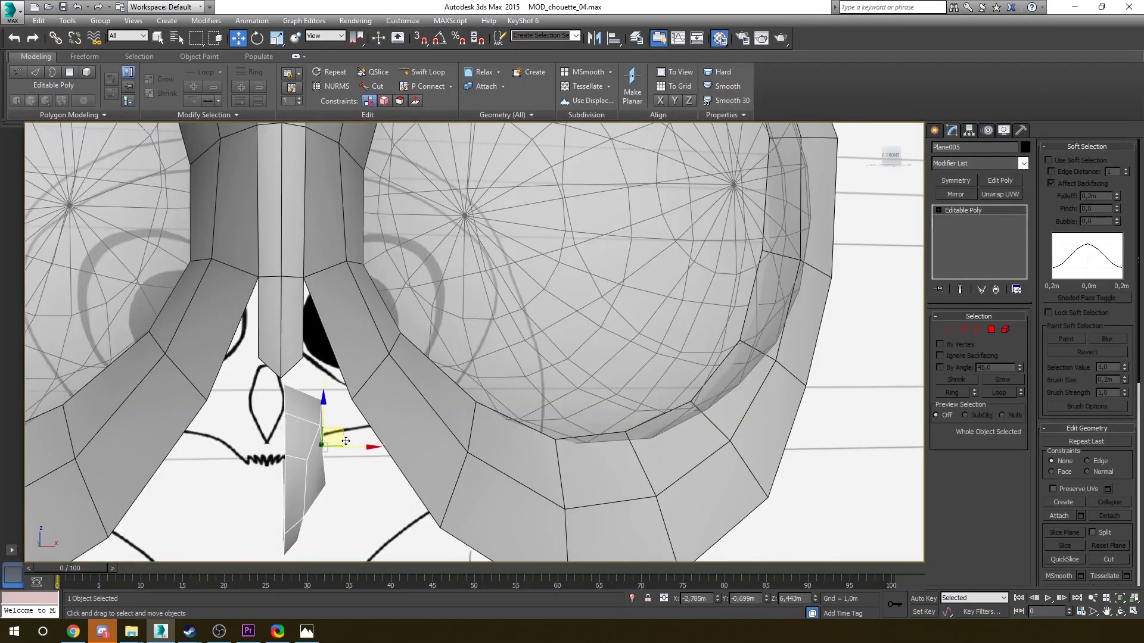
- Align the beak beneath the nose bridge and reshape its vertices from the side and front
scroll(524, 336, up, 5)
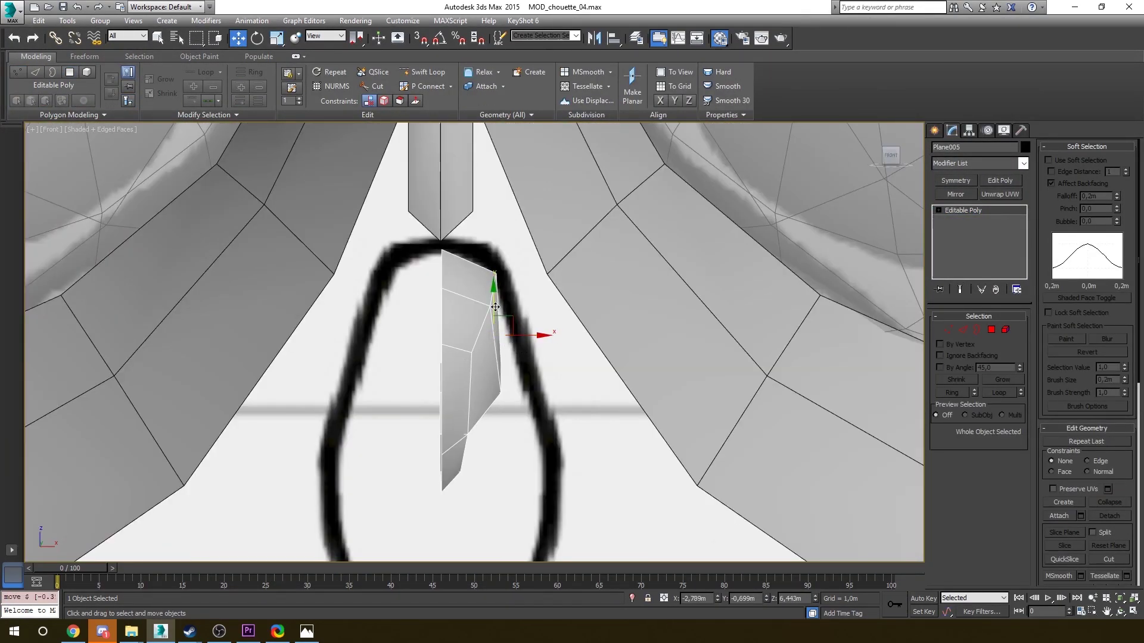
scroll(495, 306, down, 5)
drag(511, 380, 494, 344)
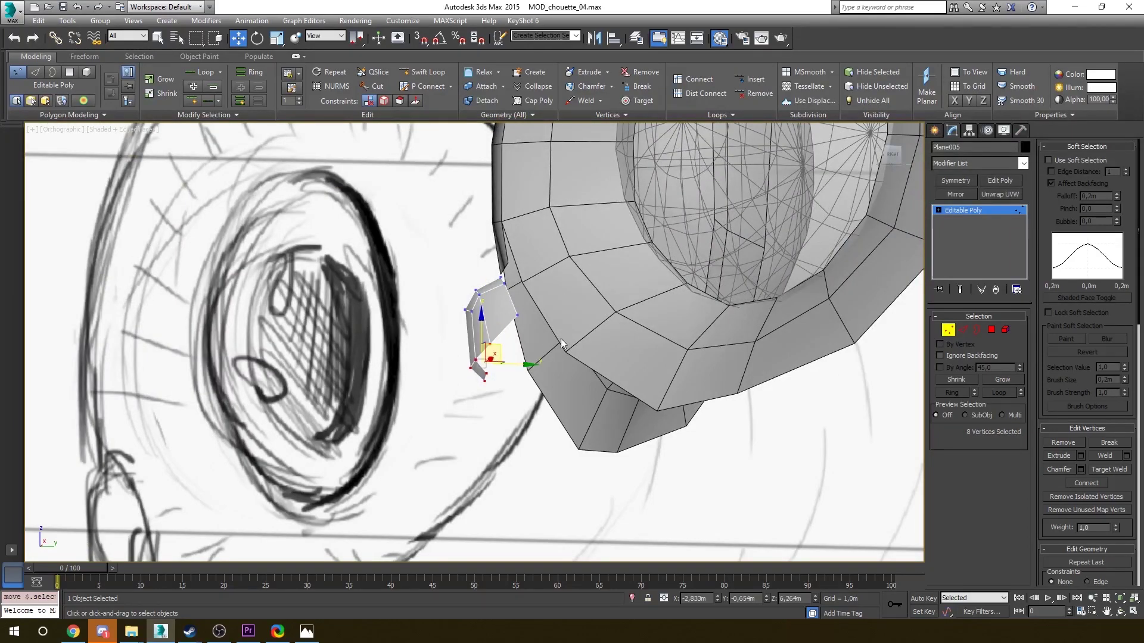
alt+middle_drag(560, 344, 536, 346)
drag(530, 322, 489, 271)
alt+middle_drag(464, 328, 511, 358)
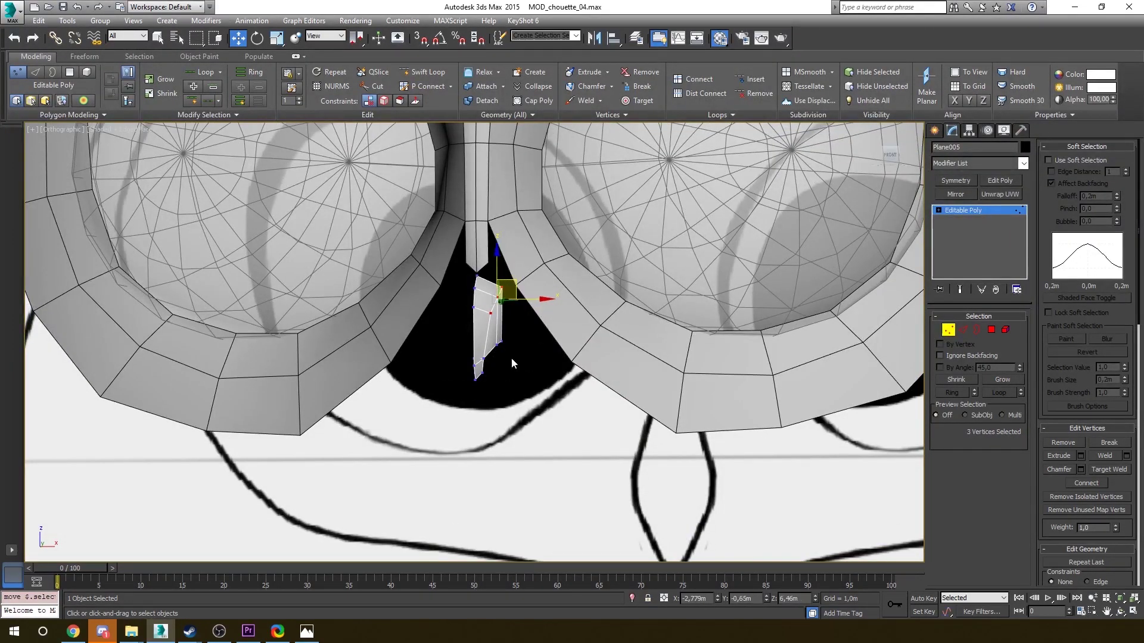
drag(482, 356, 479, 354)
- Connect the beak's side edges in wireframe display and scale the new edges
alt+middle_drag(513, 357, 573, 360)
key(2)
click(499, 334)
key(F3)
click(1106, 498)
key(e)
key(r)
key(1)
key(2)
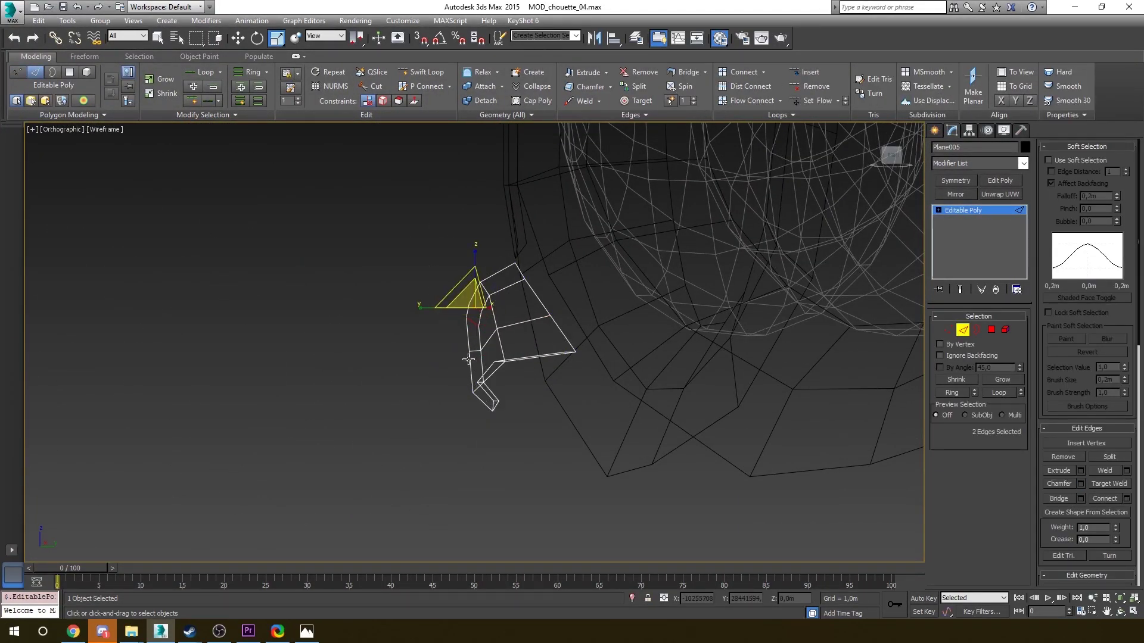
- Move the beak's front, side and tip vertices in the side wireframe to smooth the hooked profile
key(1)
click(549, 316)
drag(496, 328, 471, 418)
ctrl+drag(587, 343, 506, 375)
alt+middle_drag(512, 382, 712, 405)
drag(561, 305, 532, 349)
alt+middle_drag(577, 329, 514, 368)
click(512, 304)
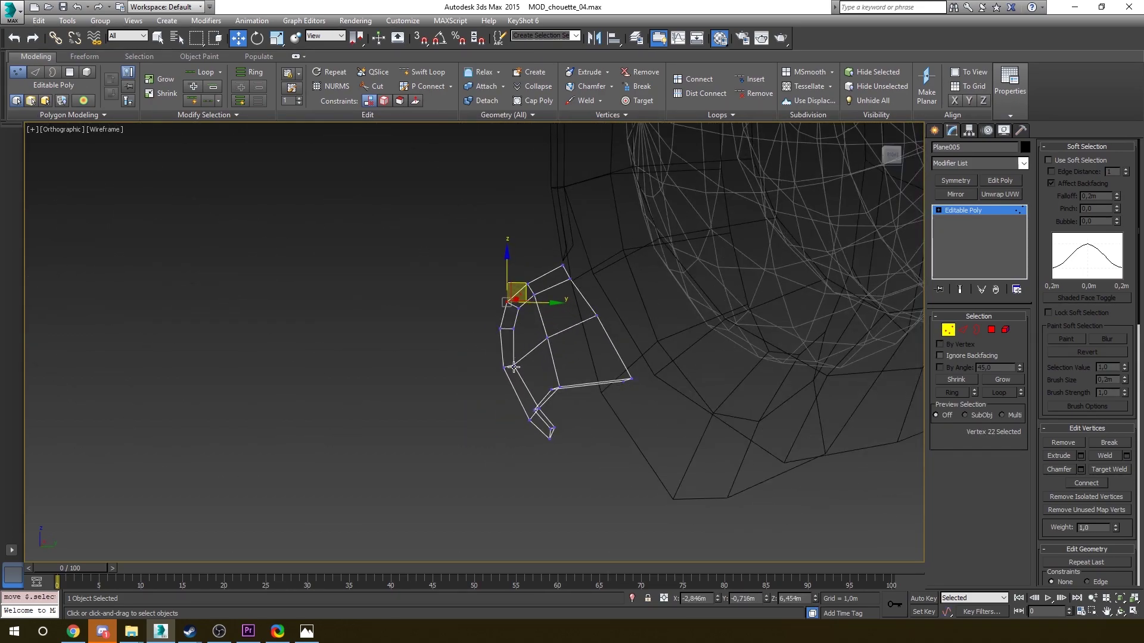
alt+middle_drag(617, 308, 551, 446)
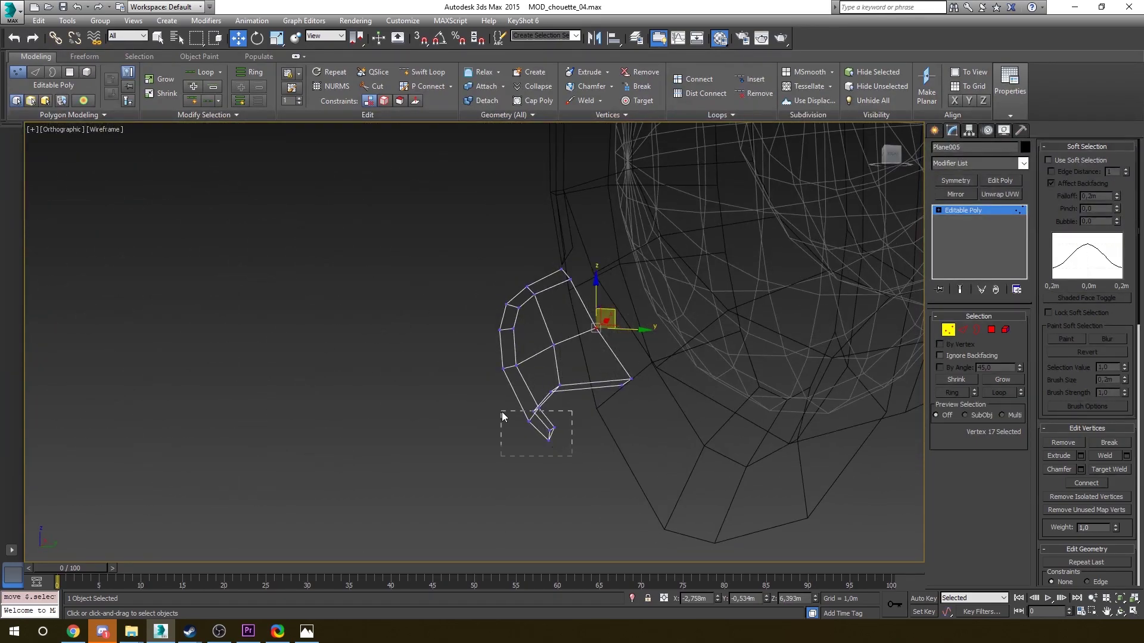
drag(550, 444, 579, 476)
- Adjust the beak's outer vertices from the front to refine its width and taper
alt+middle_drag(579, 470, 728, 300)
key(1)
key(1)
click(565, 291)
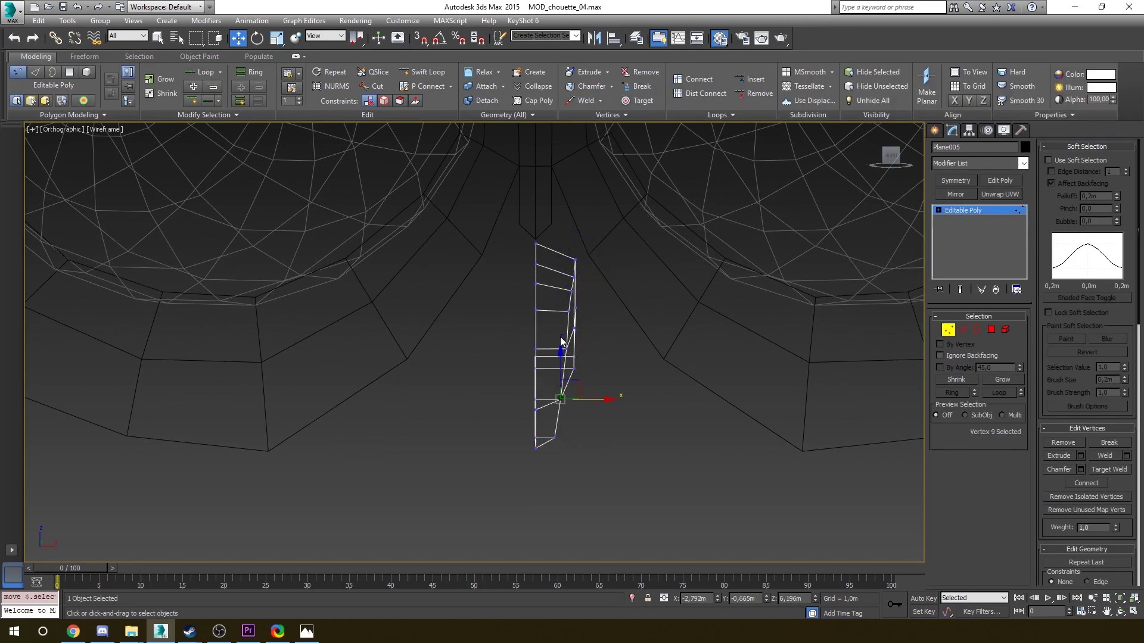
click(570, 291)
alt+middle_drag(578, 293, 613, 292)
click(579, 277)
drag(619, 277, 624, 277)
- Select the eye-ring mesh in shaded display and attach the beak to it
alt+middle_drag(639, 277, 545, 322)
click(544, 321)
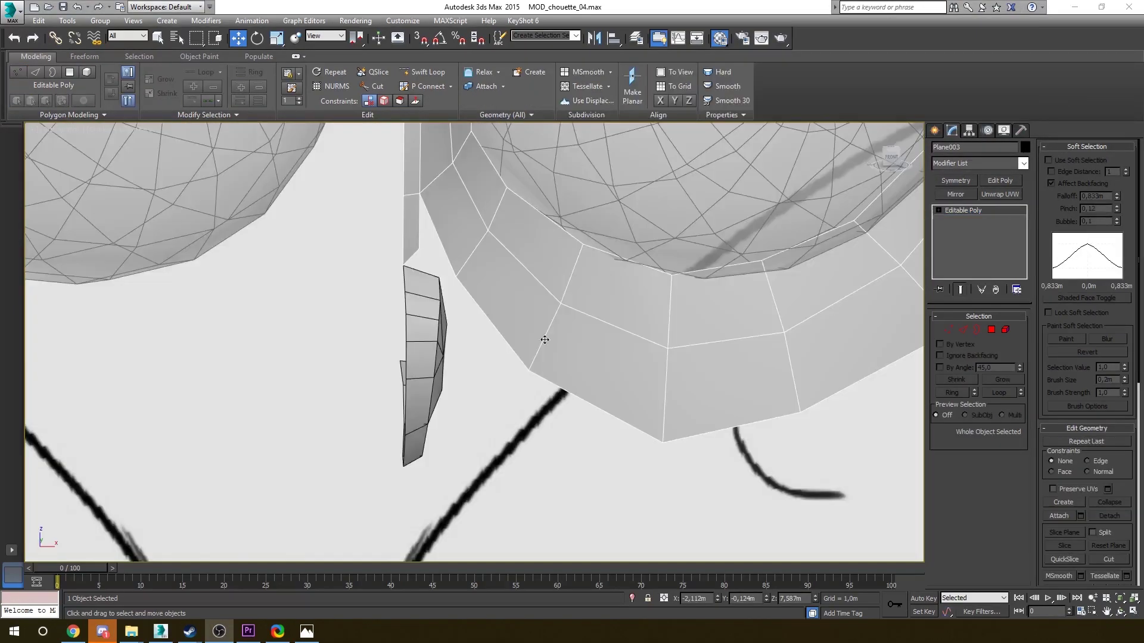
click(419, 339)
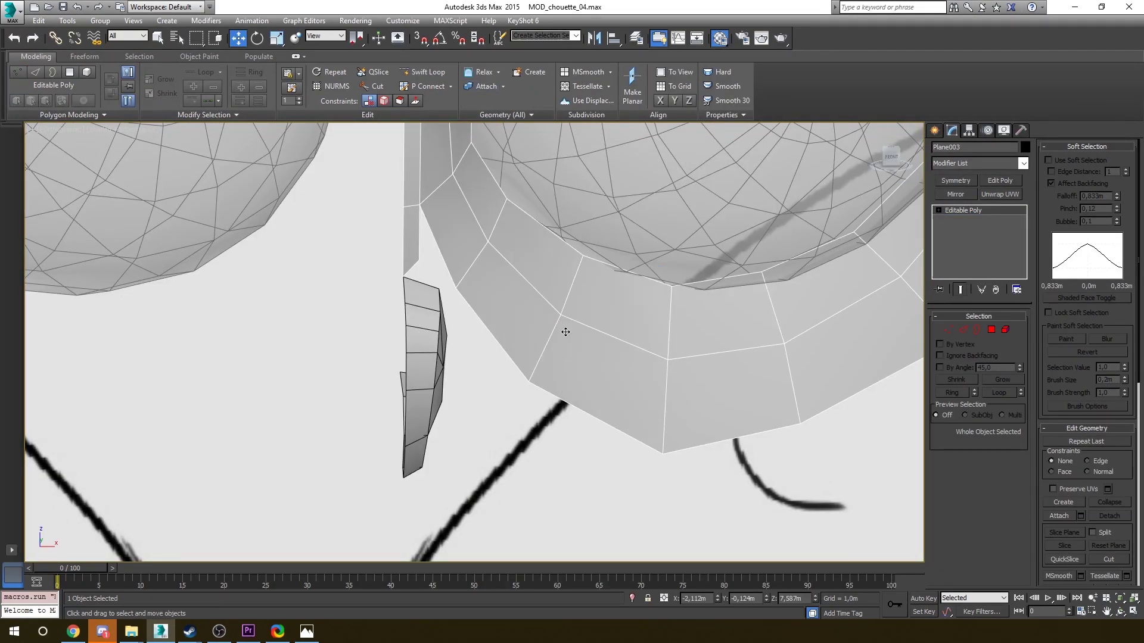
ctrl+click(423, 333)
click(546, 344)
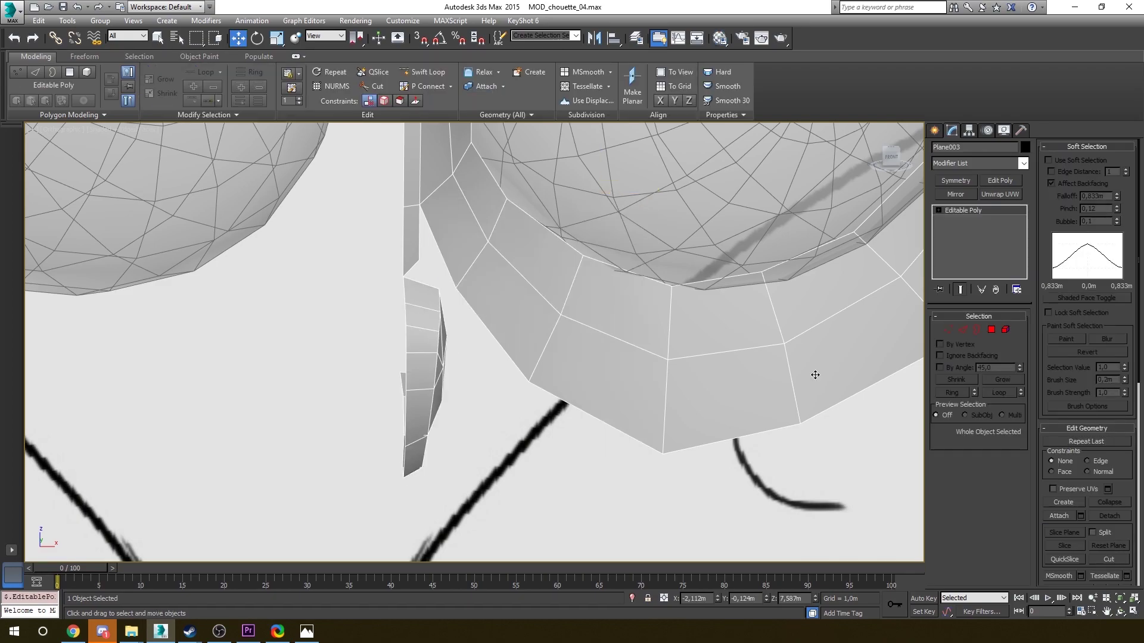
- Join the beak's upper vertices to the lower end of the nose bridge with Target Weld
scroll(396, 286, up, 5)
scroll(589, 352, down, 1)
click(948, 330)
right_click(456, 329)
click(430, 394)
click(454, 356)
right_click(460, 352)
- Reposition the nose-bridge vertex above the beak to smooth the transition between them
alt+middle_drag(471, 363, 501, 298)
click(478, 210)
alt+middle_drag(489, 220, 511, 258)
drag(511, 258, 513, 257)
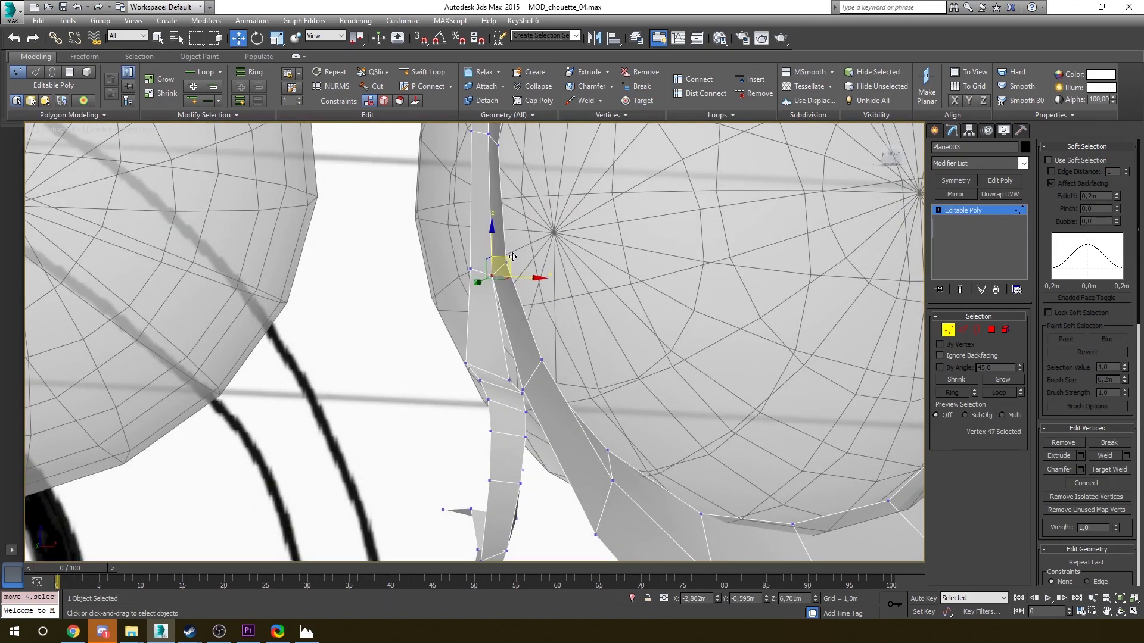
alt+middle_drag(510, 261, 481, 434)
click(948, 329)
- Select the edge loop near the beak to examine how the edges flow through the mesh
alt+middle_drag(655, 417, 667, 316)
scroll(668, 315, down, 4)
click(963, 329)
double_click(617, 411)
mouse_move(619, 405)
alt+middle_down()
mouse_move(681, 314)
mouse_move(526, 342)
mouse_move(616, 399)
alt+middle_up()
scroll(525, 342, down, 3)
click(963, 329)
- Add a Symmetry modifier to the combined mesh and shift its mirror plane to the beak's centre line
click(955, 181)
alt+middle_drag(744, 238, 765, 226)
key(1)
drag(768, 199, 629, 207)
click(816, 257)
- Examine the mirrored eye rings, bridge and beak from several angles against the front reference
alt+middle_drag(536, 298, 572, 324)
scroll(572, 324, down, 6)
click(596, 334)
scroll(453, 239, up, 5)
alt+middle_drag(571, 220, 449, 209)
scroll(470, 254, down, 5)
key(p)
alt+middle_drag(471, 254, 445, 208)
scroll(449, 254, up, 6)
click(448, 254)
scroll(449, 254, down, 5)
click(420, 189)
click(278, 632)
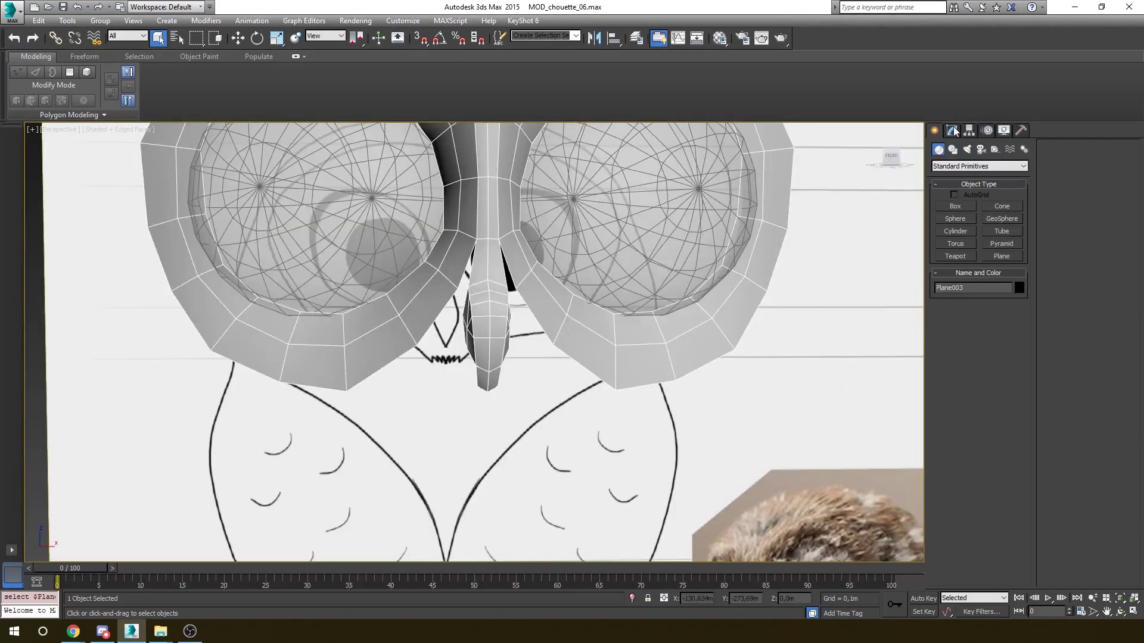
- Enter sub-object editing on the owl mesh beneath its Symmetry modifier and select the eye-ring element
alt+middle_drag(477, 353, 445, 291)
click(460, 316)
click(950, 542)
alt+middle_drag(711, 463, 322, 411)
click(363, 372)
key(w)
key(1)
key(2)
right_click(383, 389)
click(386, 413)
click(1005, 330)
click(607, 256)
- Select the outer edges around the eye ring
alt+middle_drag(607, 256, 567, 212)
click(1000, 328)
click(963, 330)
alt+middle_drag(465, 334, 397, 222)
key(1)
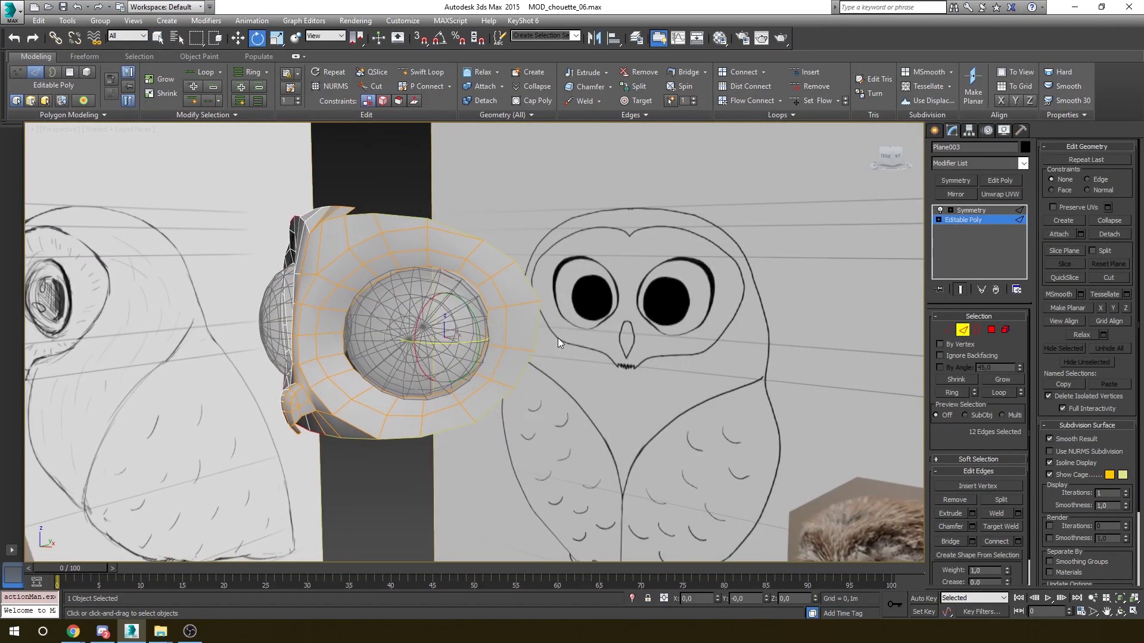
- Move the eye ring's outer rim vertices to fit the face outline in the front reference
key(w)
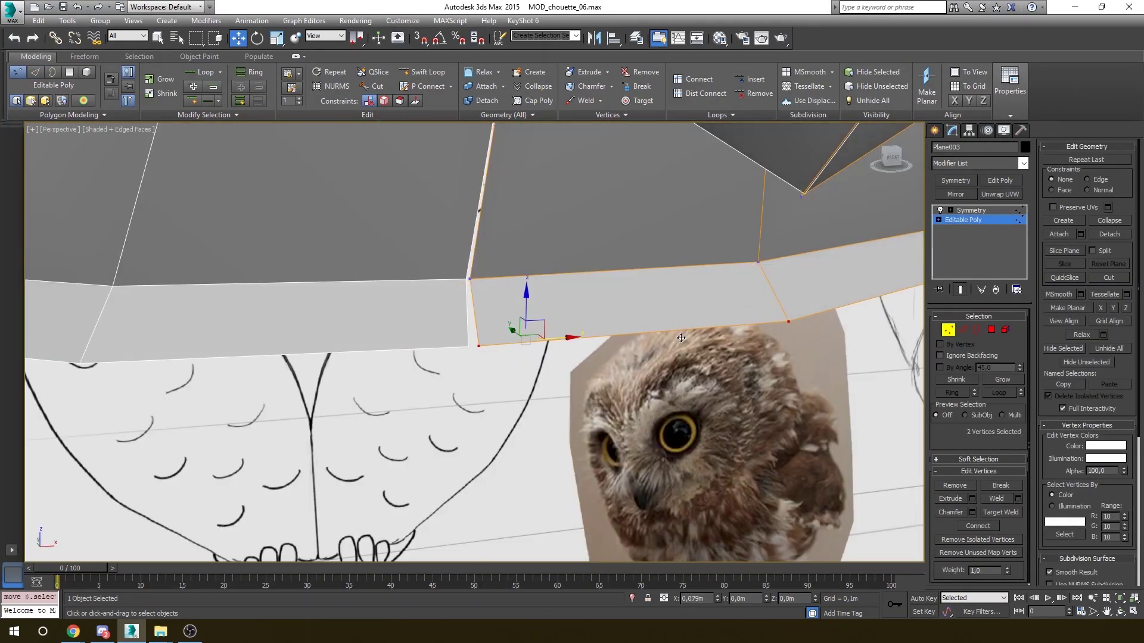
key(r)
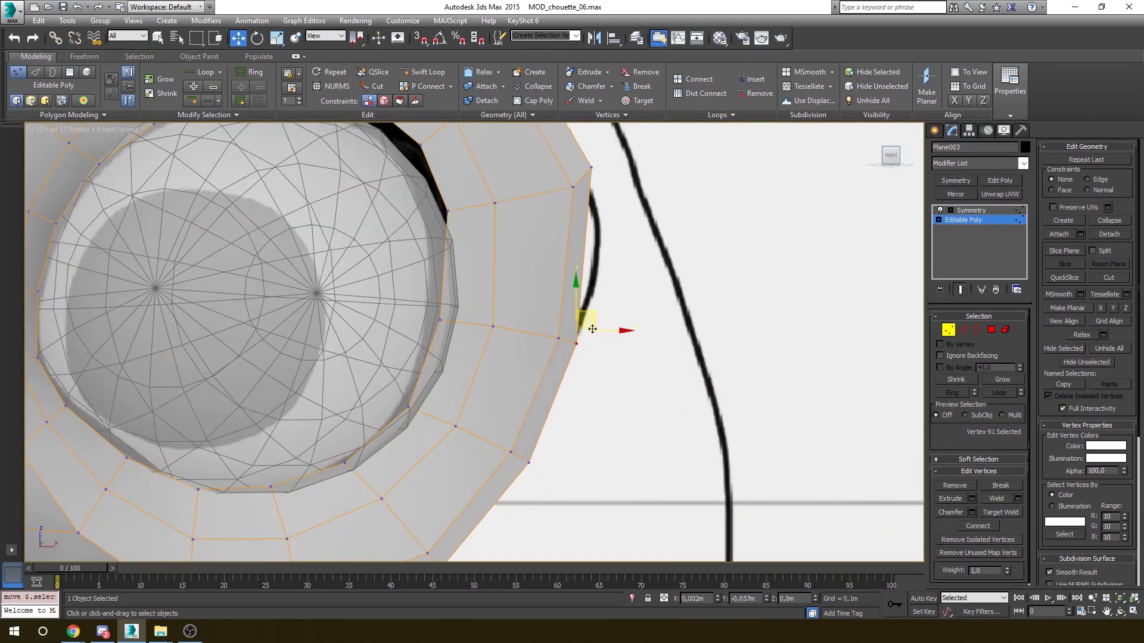
drag(604, 159, 604, 167)
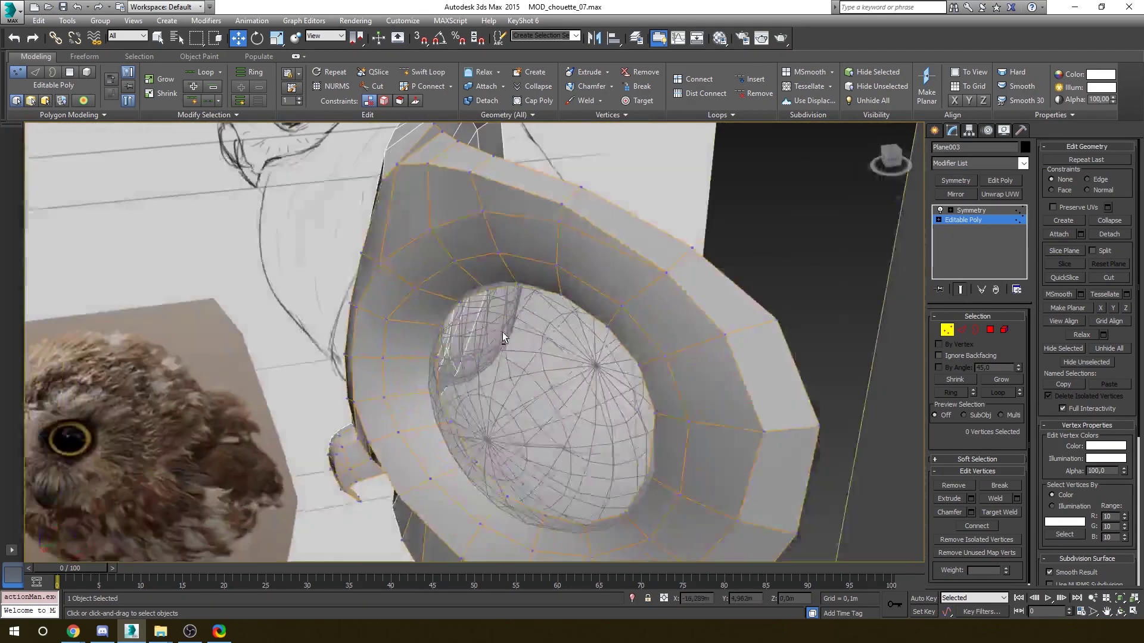
- Extend the top-centre edges of the face backward in side view as a crown strip along the head outline
alt+middle_drag(502, 332, 497, 212)
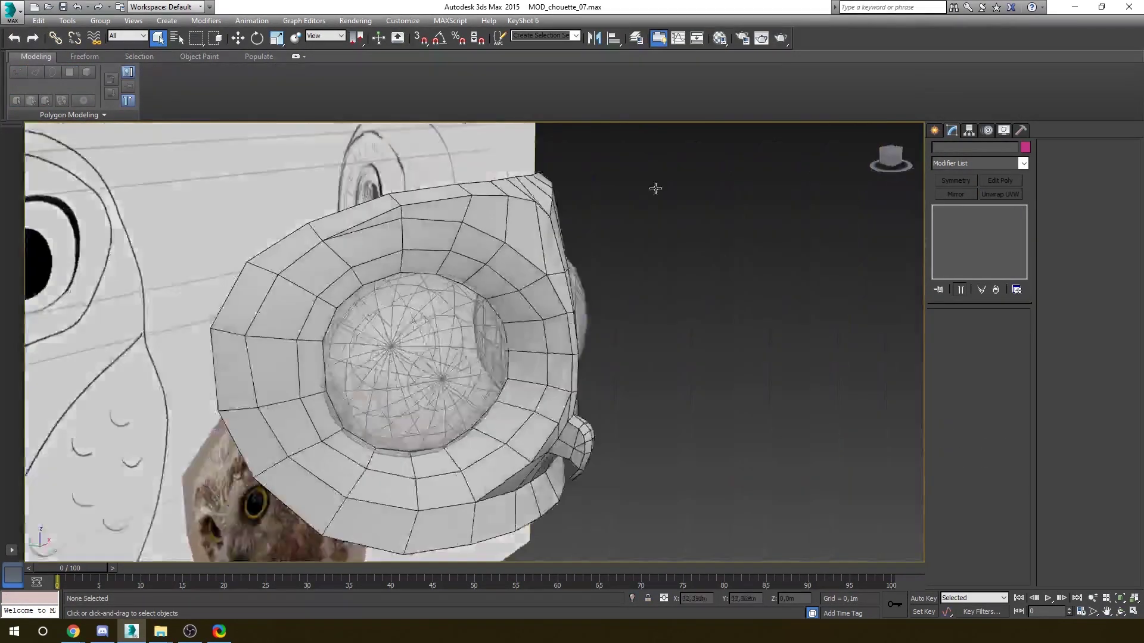
alt+middle_drag(655, 188, 448, 351)
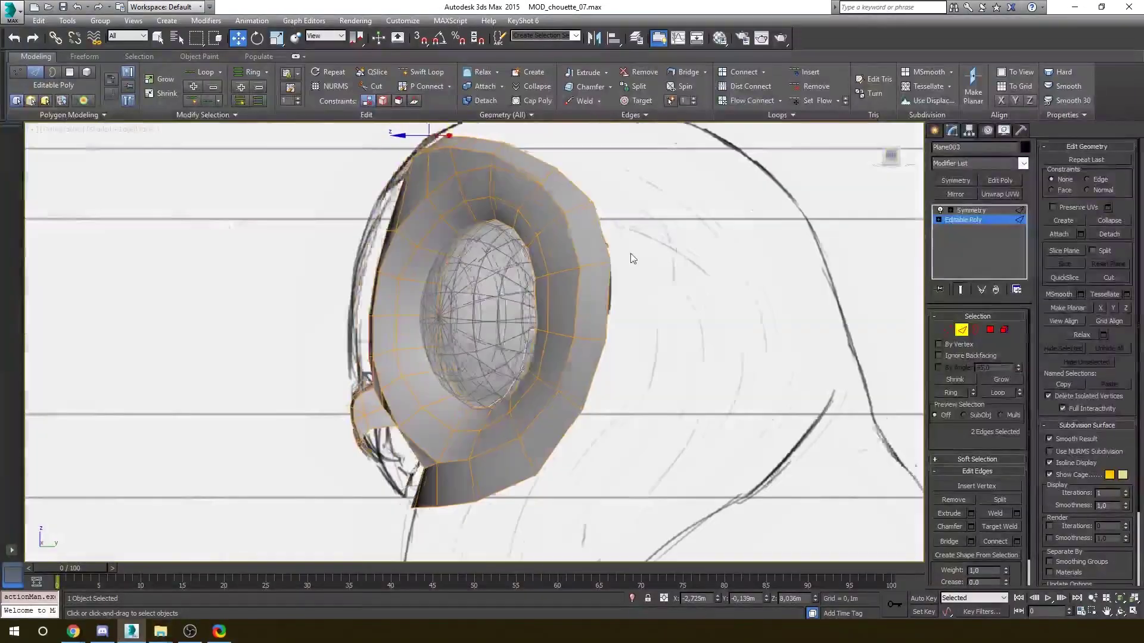
scroll(411, 254, up, 5)
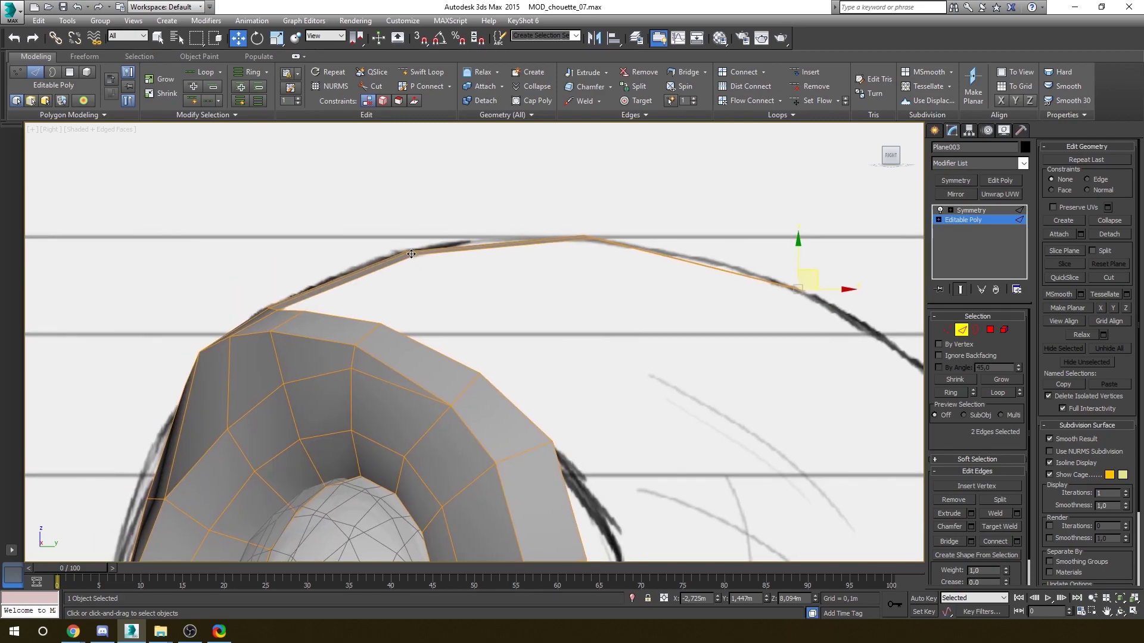
scroll(581, 239, up, 4)
double_click(581, 256)
key(w)
middle_drag(630, 283, 579, 276)
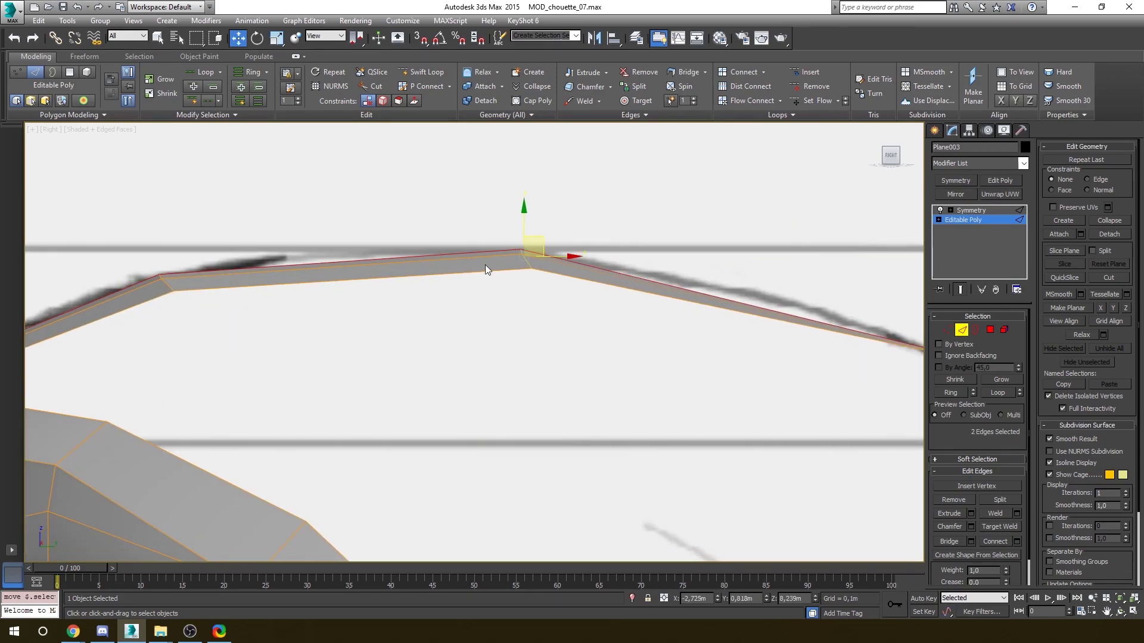
- Slide the crown strip's edge rows along the head outline in side view, ending the strip further back
drag(528, 263, 429, 264)
scroll(429, 264, down, 3)
middle_drag(664, 303, 579, 292)
scroll(580, 291, up, 5)
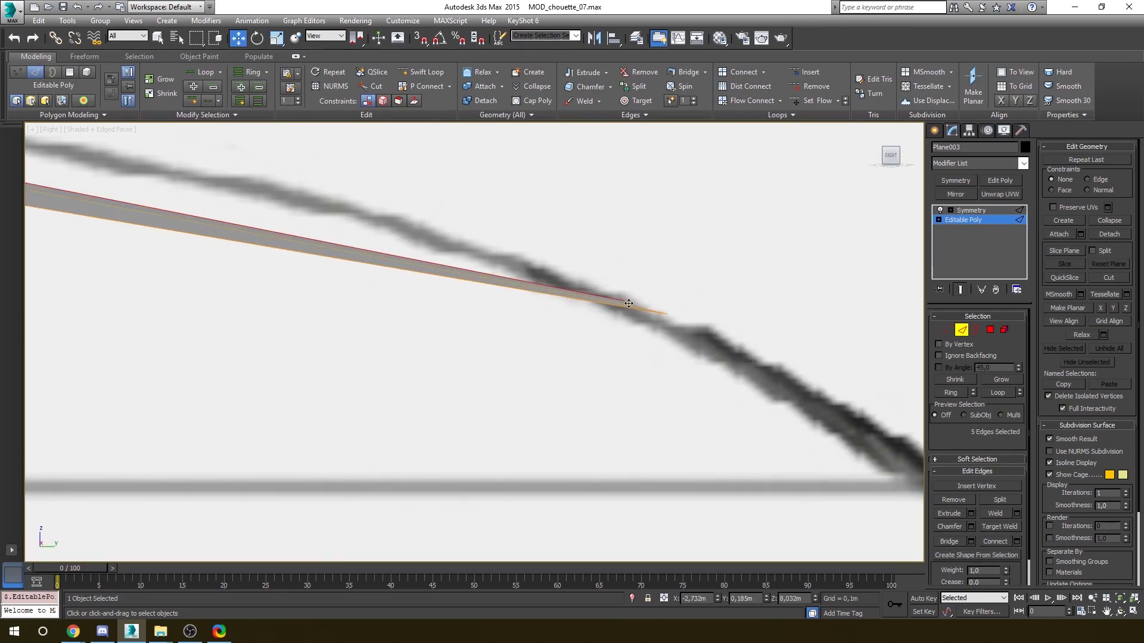
drag(637, 305, 321, 239)
scroll(421, 244, down, 4)
key(e)
scroll(405, 235, down, 4)
scroll(322, 244, up, 4)
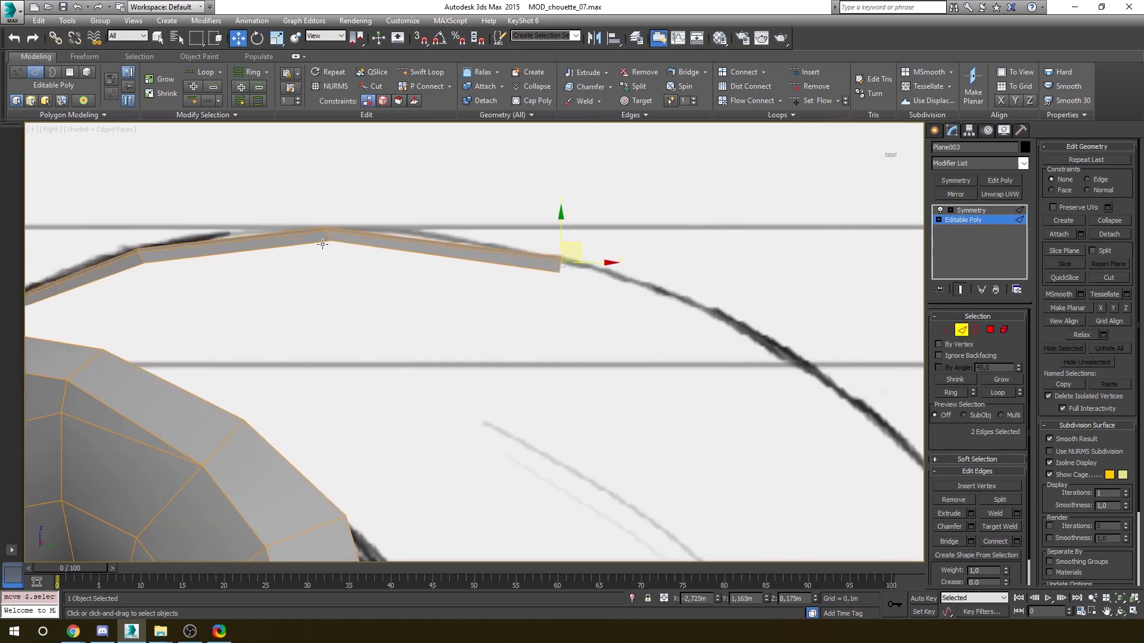
drag(579, 248, 726, 293)
scroll(545, 246, down, 4)
scroll(482, 217, up, 4)
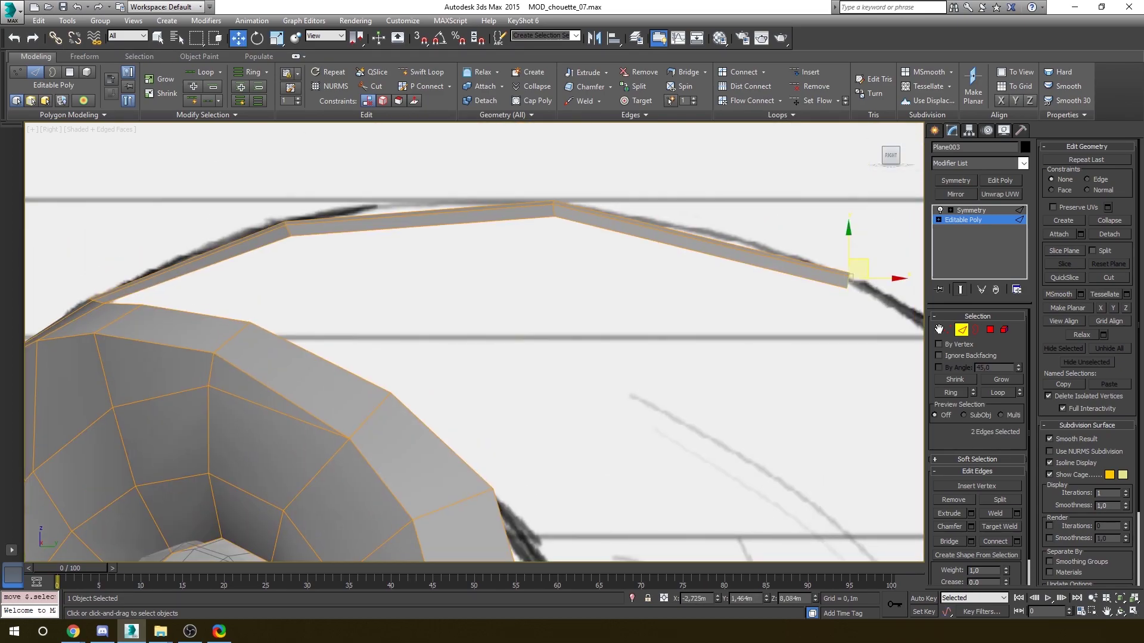
- Select the crown strip's vertex rows and shift them along the head curve in side view
click(946, 329)
drag(524, 182, 574, 236)
drag(570, 195, 654, 209)
middle_drag(792, 280, 572, 205)
drag(595, 170, 655, 230)
drag(647, 188, 779, 271)
- Subdivide the crown strip's long section with Connect at 1 segment and place the edge rows on the head outline
click(962, 330)
drag(631, 179, 589, 262)
click(1017, 542)
middle_drag(631, 334, 644, 372)
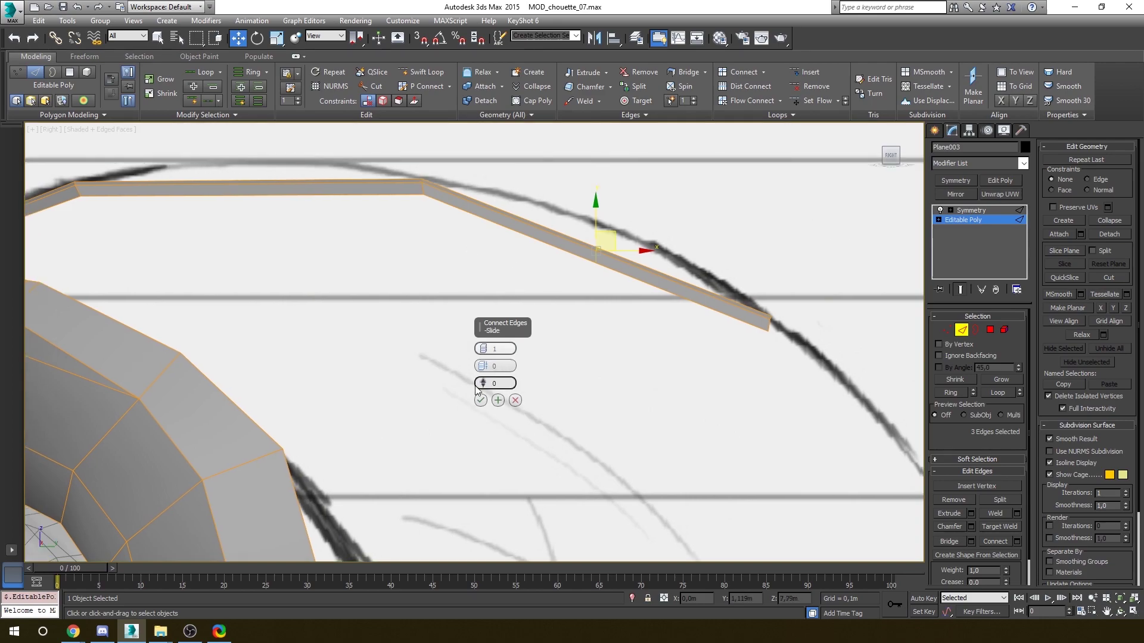
click(1004, 542)
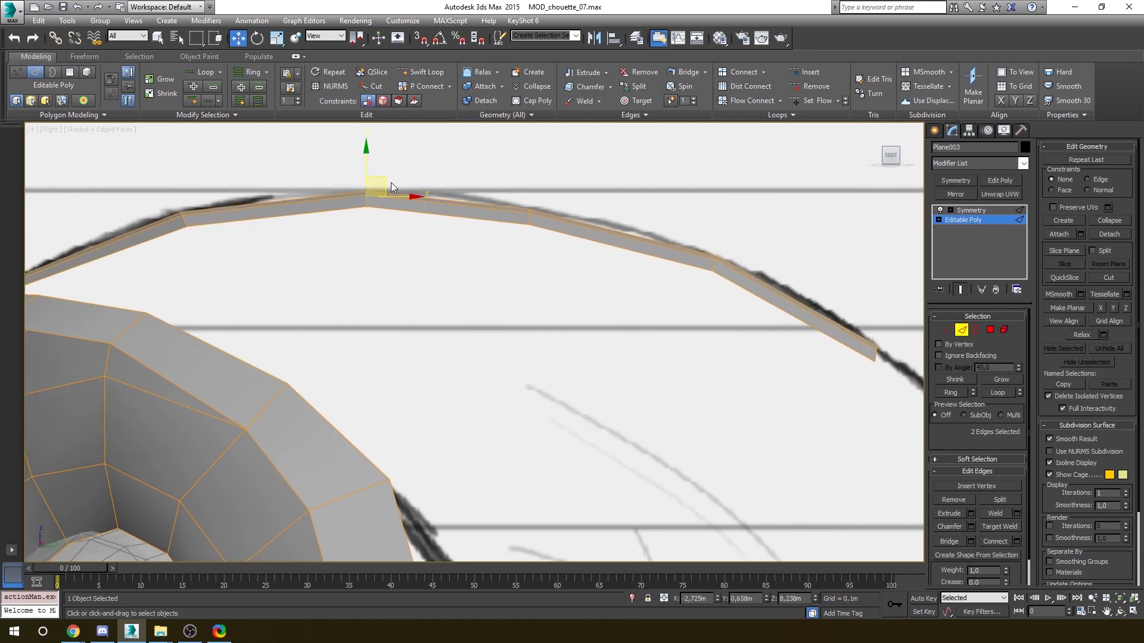
drag(391, 183, 394, 184)
scroll(425, 168, down, 5)
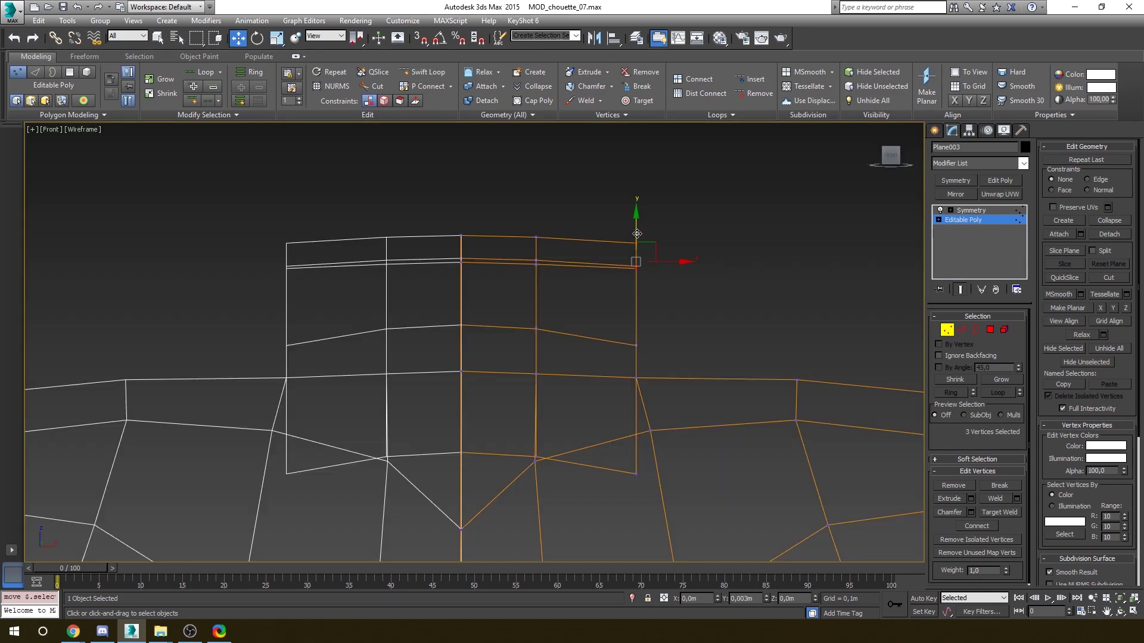
- Adjust the height of the crown strip's outer vertices in the front wireframe view to even out its profile
click(635, 340)
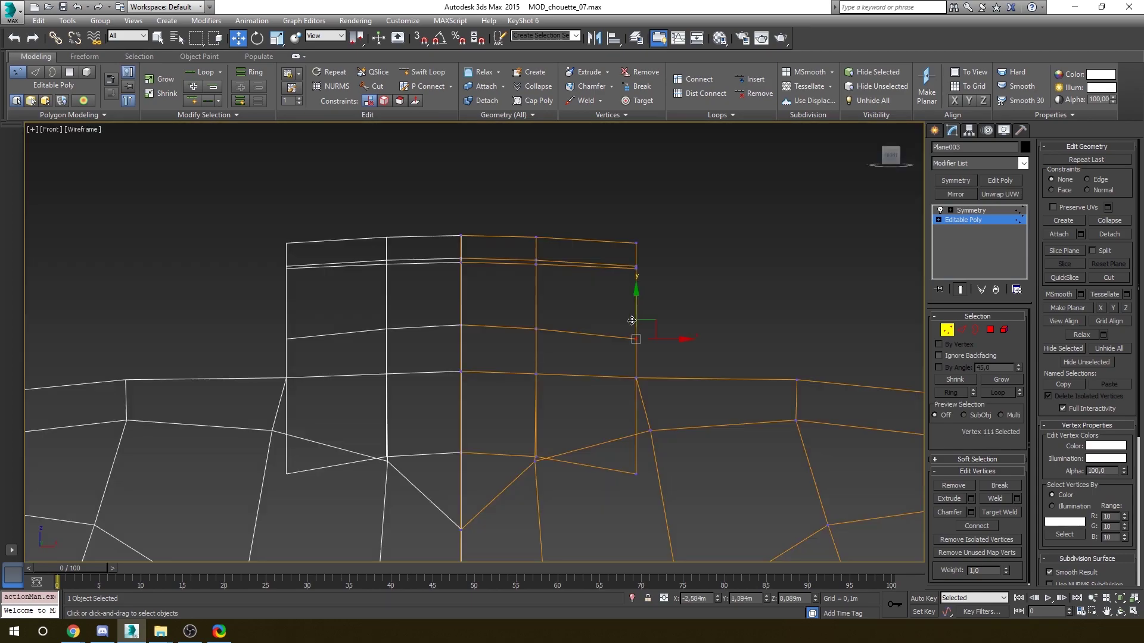
drag(464, 296, 464, 296)
key(p)
scroll(464, 296, down, 5)
- Move the outer vertices of the crown strip sideways so the strip widens toward the back of the head
mouse_move(464, 297)
alt+middle_down()
mouse_move(477, 340)
mouse_move(453, 343)
mouse_move(407, 266)
alt+middle_up()
scroll(453, 344, up, 2)
click(439, 334)
drag(399, 386, 383, 384)
middle_drag(383, 384, 375, 296)
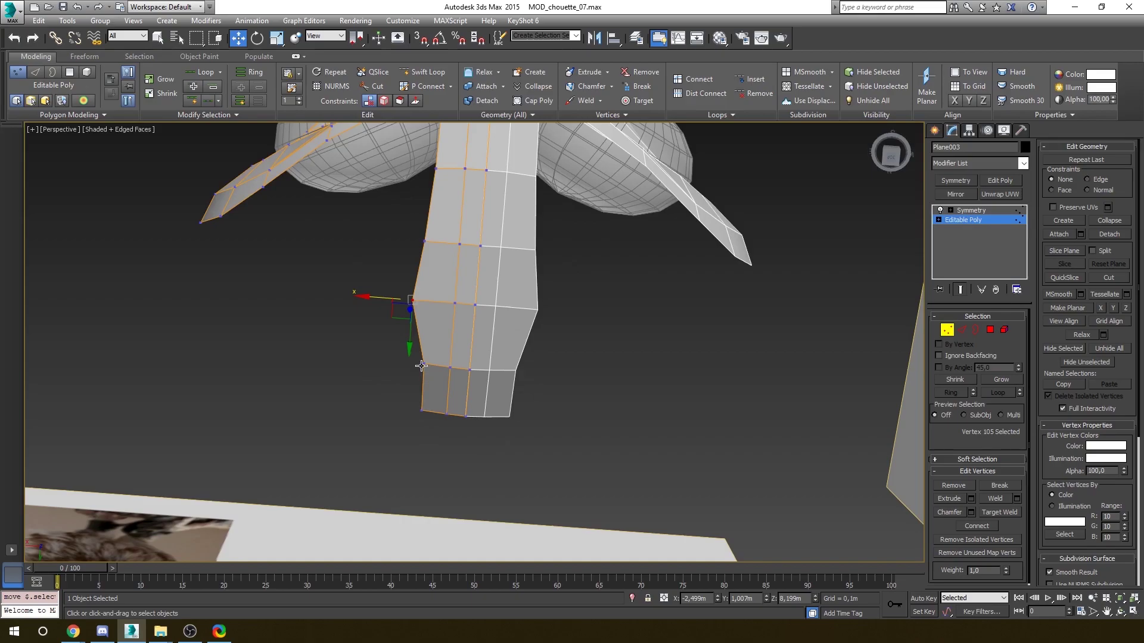
drag(406, 410, 371, 408)
middle_drag(465, 181, 454, 225)
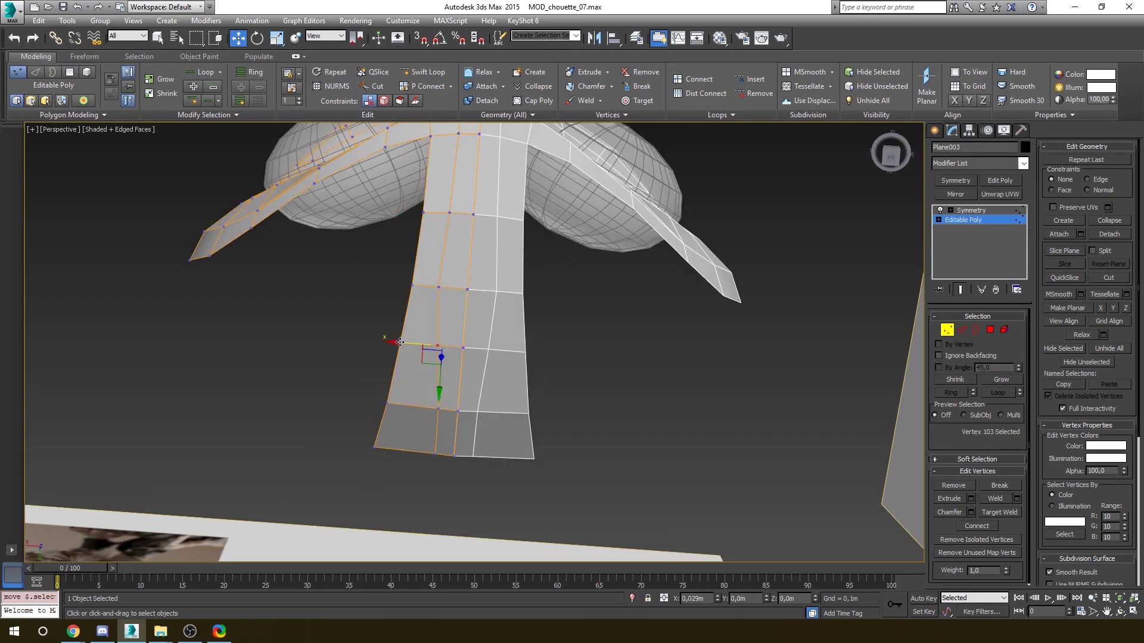
- Reposition the vertices along the crown strip's top silhouette to give it a smoother curve from the front
scroll(393, 456, up, 5)
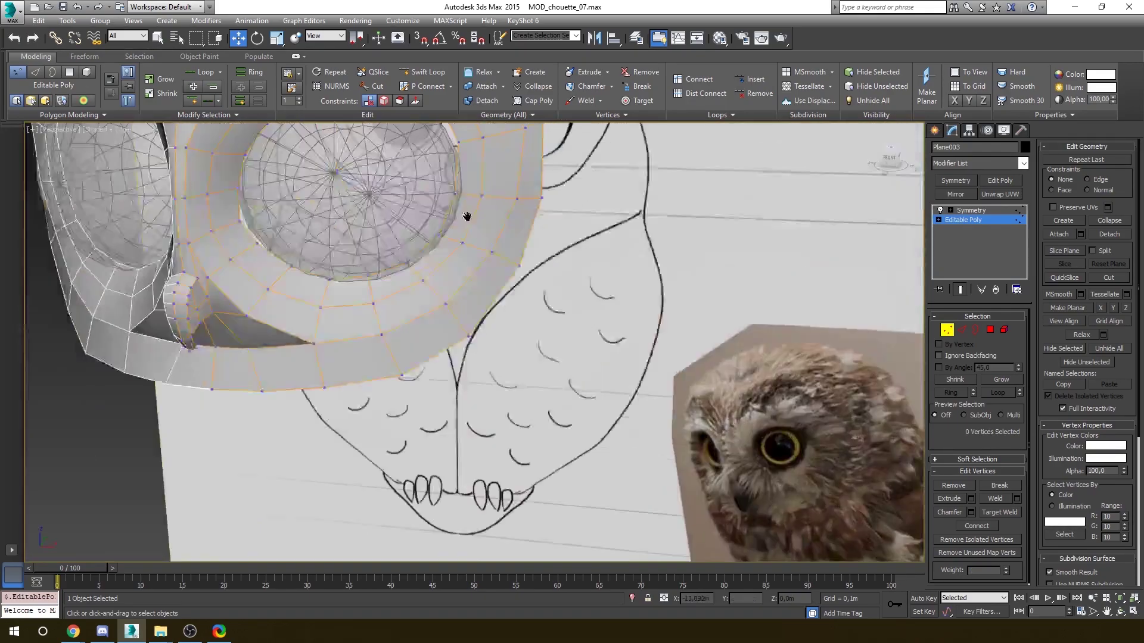
middle_drag(465, 217, 487, 334)
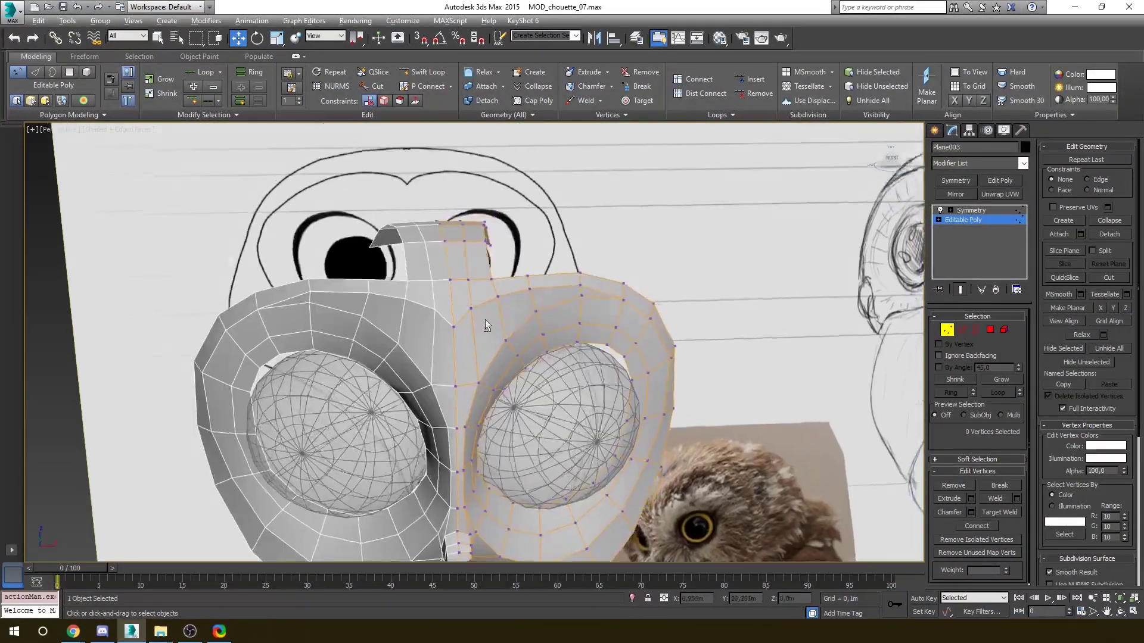
scroll(467, 289, up, 5)
click(445, 224)
click(502, 232)
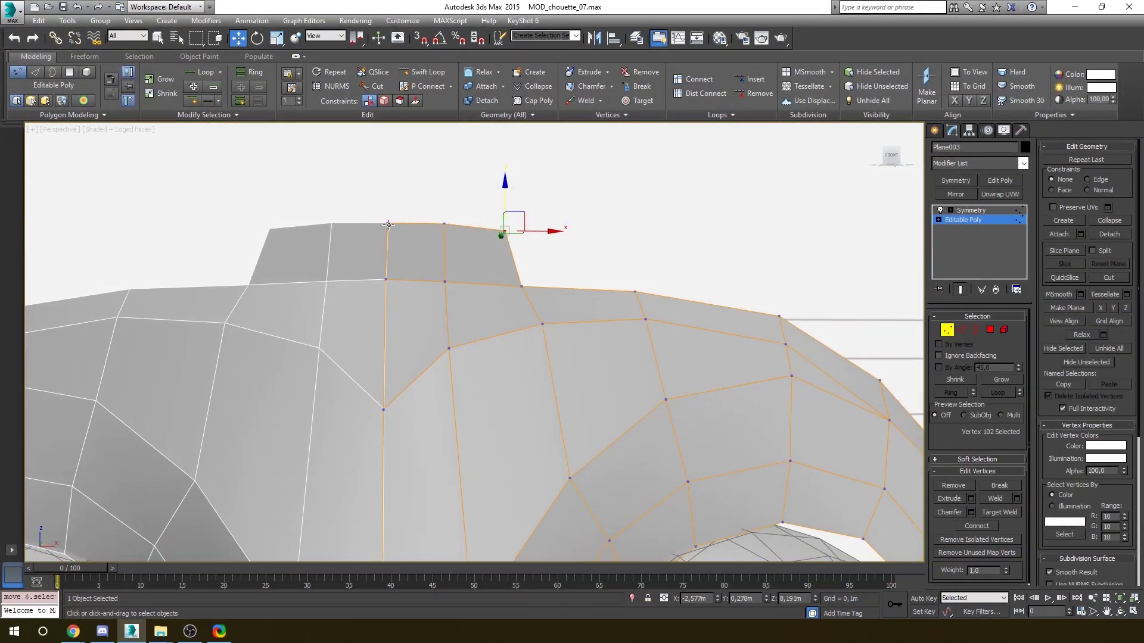
alt+middle_drag(443, 194, 333, 307)
scroll(358, 305, down, 5)
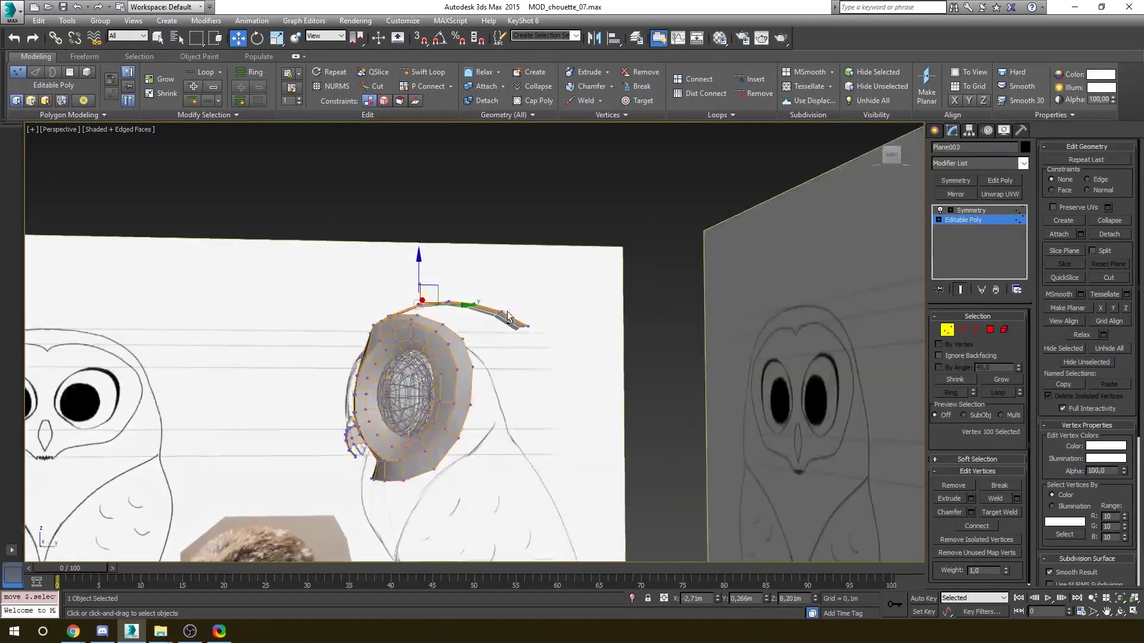
- Extrude the bottom-centre edge below the beak downward in side view to start a chest strip
alt+middle_drag(512, 324, 496, 313)
scroll(434, 359, up, 4)
middle_drag(464, 524, 470, 401)
click(272, 318)
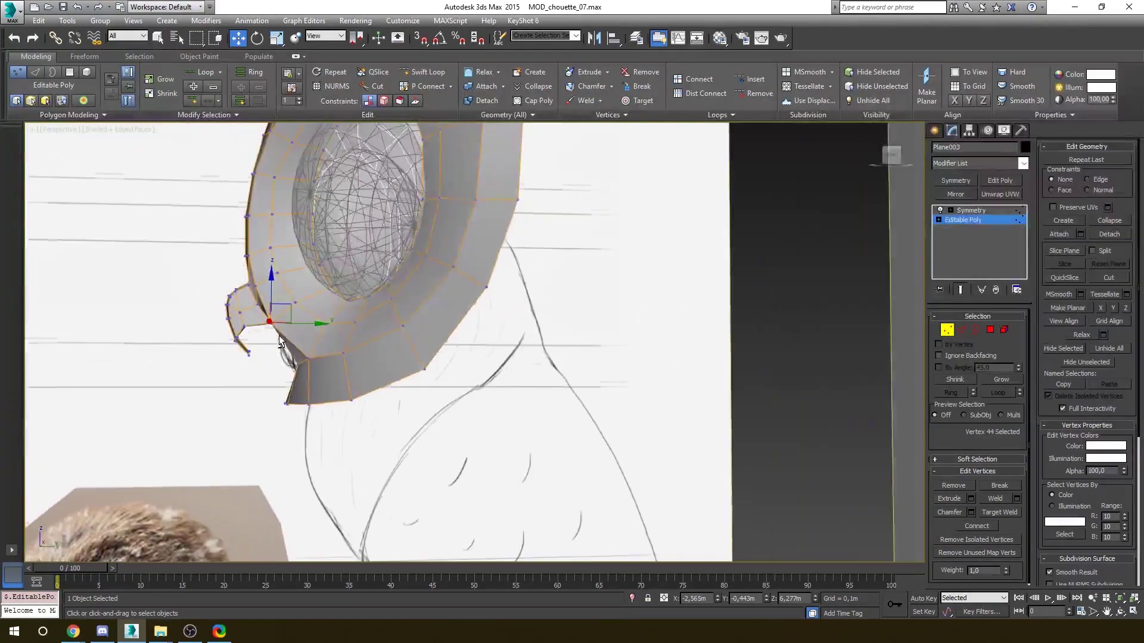
click(283, 311)
key(2)
click(890, 155)
click(903, 155)
scroll(471, 197, down, 5)
scroll(464, 239, up, 4)
shift+drag(406, 286, 386, 353)
- Continue extruding the chest strip downward with further segments that follow the belly outline
middle_drag(386, 353, 359, 246)
shift+drag(357, 248, 359, 364)
key(e)
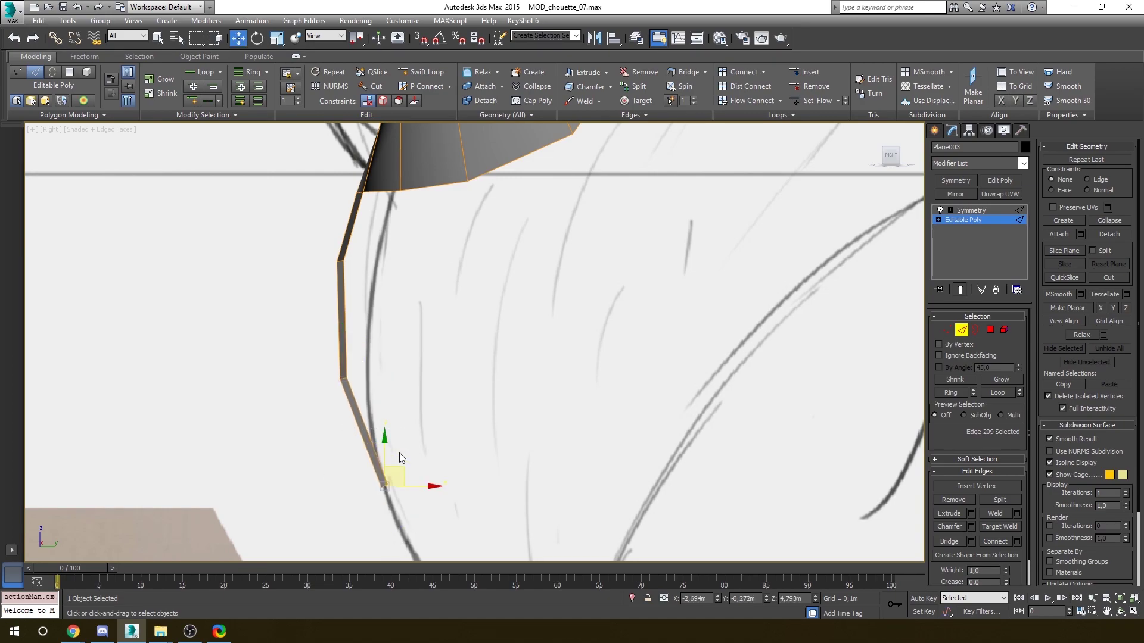
scroll(399, 457, down, 5)
scroll(320, 337, up, 5)
key(w)
alt+middle_drag(387, 427, 715, 411)
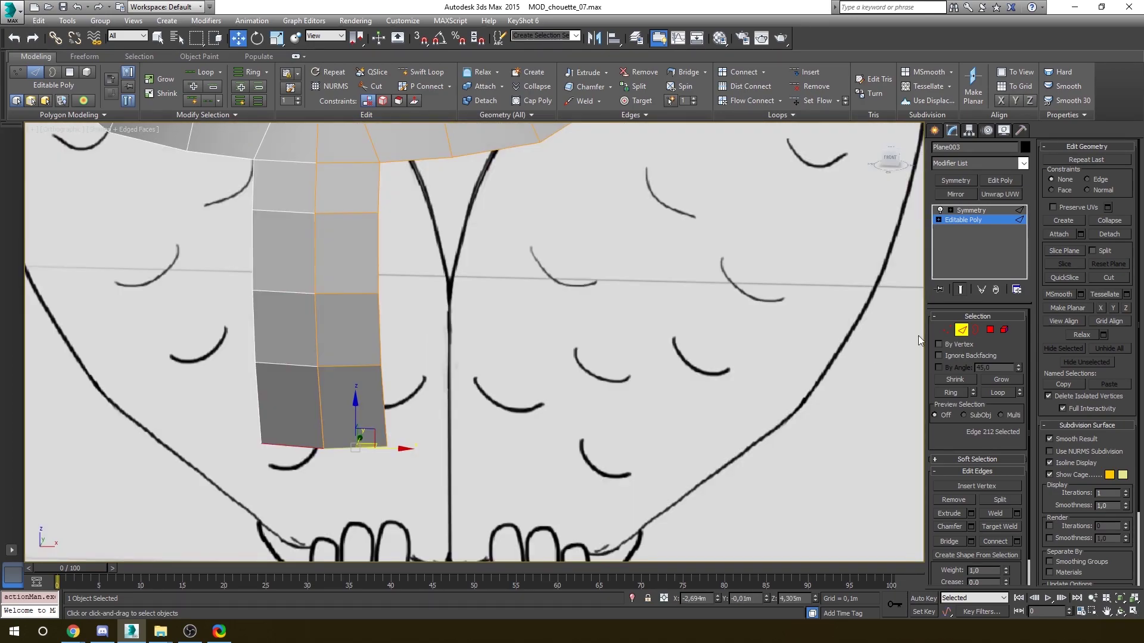
- Move the chest strip's outer vertices sideways to widen its middle rows
click(947, 329)
click(399, 271)
alt+middle_drag(470, 333, 411, 330)
drag(437, 272, 457, 272)
click(401, 354)
drag(439, 354, 474, 355)
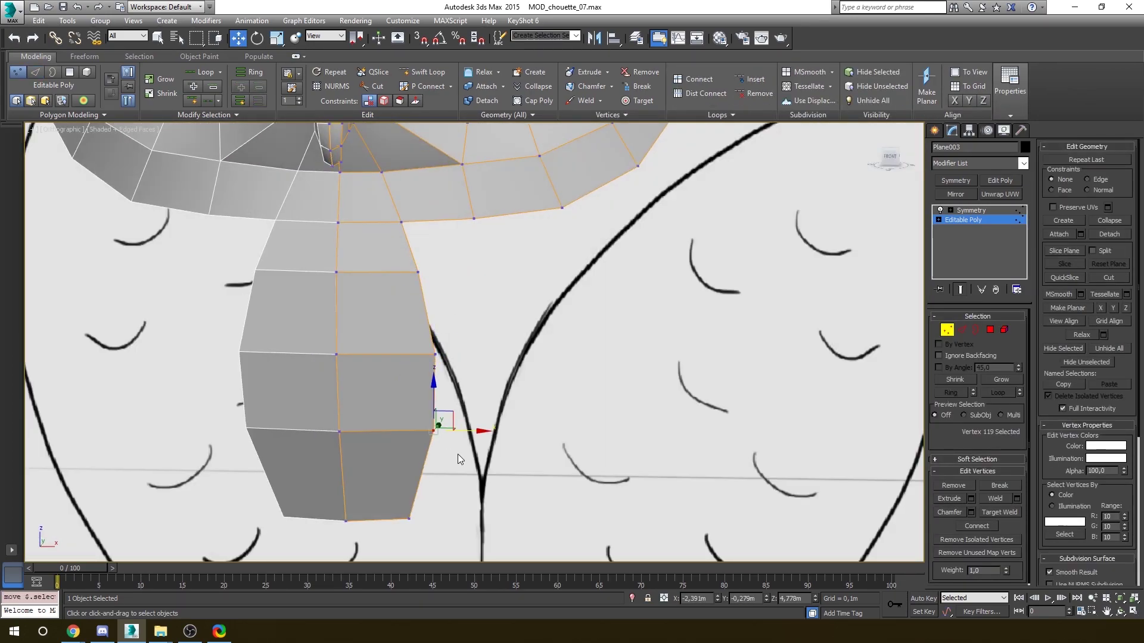
middle_drag(457, 455, 465, 315)
click(416, 379)
drag(447, 378, 441, 379)
- Reposition the chest strip's outer vertices in side view to round the front of the body
scroll(425, 372, down, 6)
alt+middle_drag(471, 350, 346, 378)
scroll(429, 331, up, 3)
scroll(362, 387, up, 5)
click(327, 350)
drag(351, 352, 359, 352)
key(r)
scroll(406, 356, down, 5)
scroll(404, 483, up, 8)
middle_drag(404, 483, 364, 462)
scroll(348, 262, down, 3)
click(304, 323)
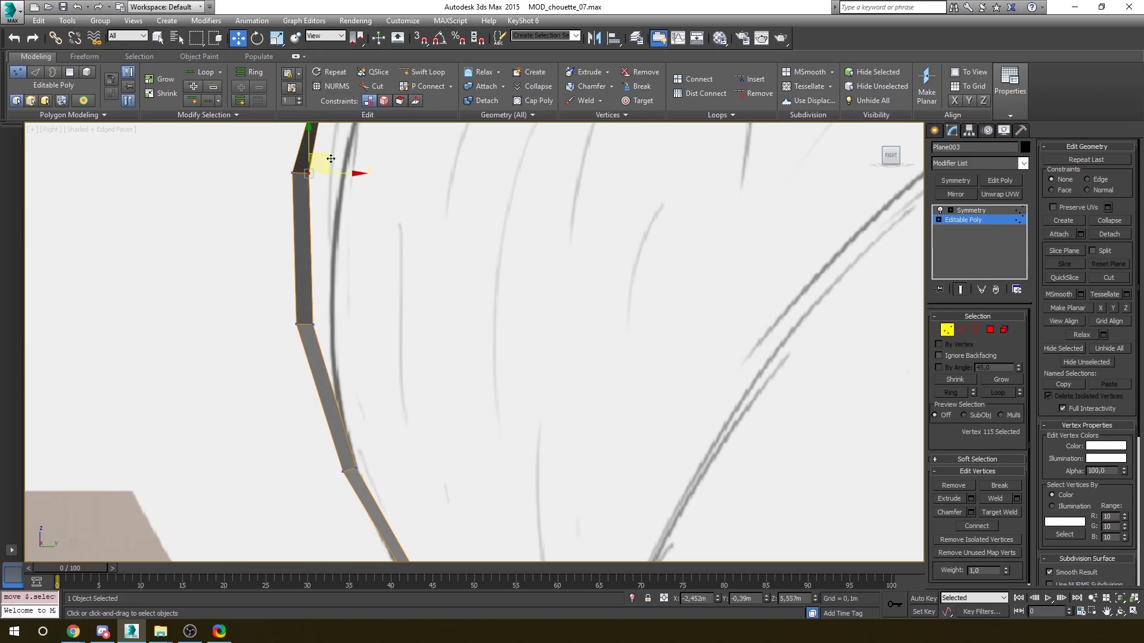
scroll(330, 159, down, 1)
middle_drag(331, 159, 342, 267)
click(351, 199)
- Extrude the outer side edges of the eye-ring rim backward to start the side of the head
scroll(363, 194, down, 2)
middle_drag(417, 506, 513, 401)
scroll(371, 254, down, 5)
scroll(463, 303, up, 4)
scroll(464, 302, down, 3)
key(2)
shift+drag(584, 280, 624, 272)
- Reposition the new side-of-head vertices in front view to bring them toward the head outline
key(1)
alt+middle_drag(624, 272, 685, 297)
click(661, 332)
ctrl+drag(699, 318, 657, 227)
alt+middle_drag(657, 233, 590, 285)
key(f)
scroll(682, 248, up, 5)
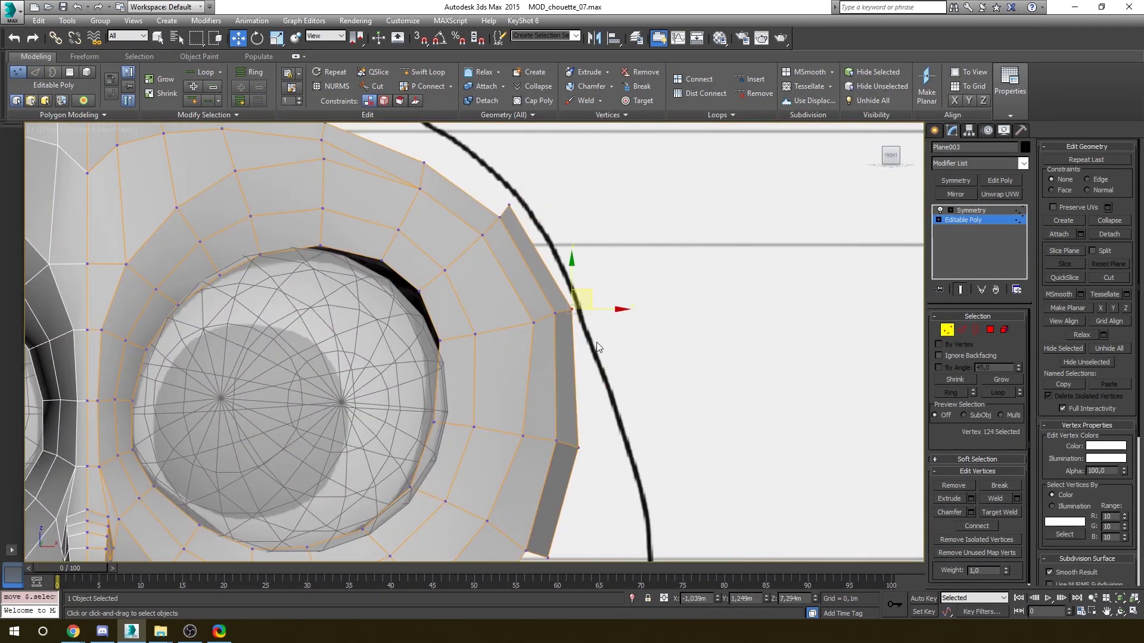
drag(577, 447, 579, 444)
middle_drag(552, 560, 532, 411)
drag(529, 409, 531, 418)
- Select the upper edges of the eye-ring rim and extrude them backward over the top of the head
scroll(594, 447, down, 4)
key(p)
alt+middle_drag(560, 268, 644, 222)
click(644, 221)
alt+middle_drag(649, 381, 631, 351)
click(960, 332)
alt+middle_drag(715, 334, 382, 238)
ctrl+click(345, 287)
ctrl+click(301, 245)
shift+drag(314, 236, 384, 217)
- Adjust the height of the vertices on the newly extruded upper rim to smooth the top of the head
click(947, 331)
alt+middle_drag(417, 297, 313, 204)
drag(313, 204, 314, 196)
alt+middle_drag(405, 224, 387, 233)
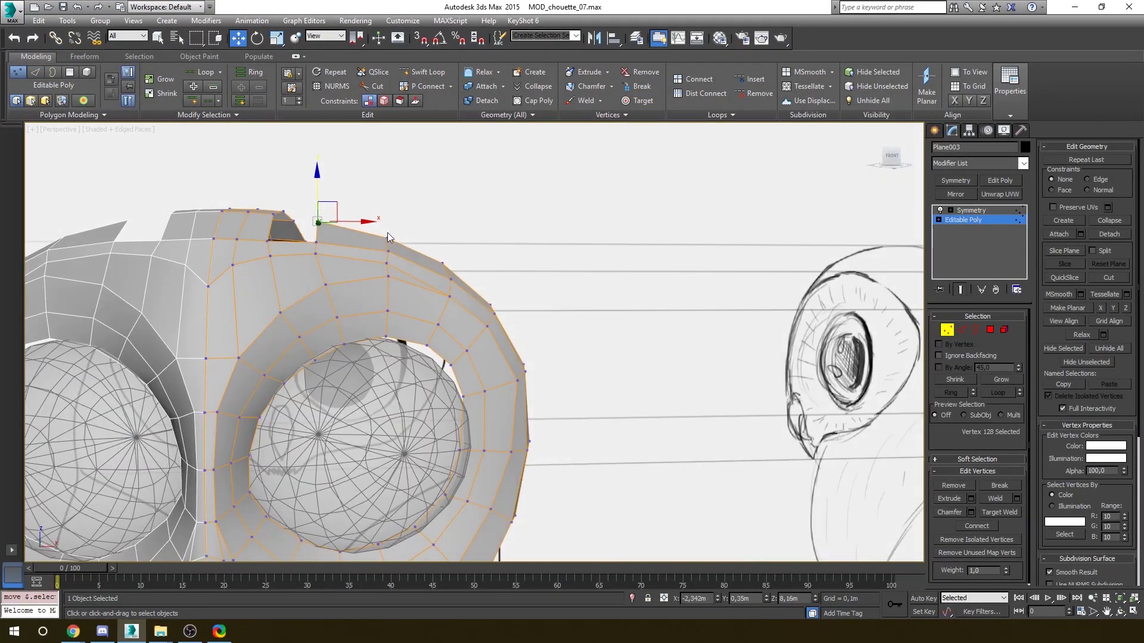
click(445, 264)
alt+middle_drag(443, 262, 381, 358)
- Bridge the two facing edges between the crown strip and the upper rim extension
click(963, 330)
click(333, 331)
ctrl+click(241, 334)
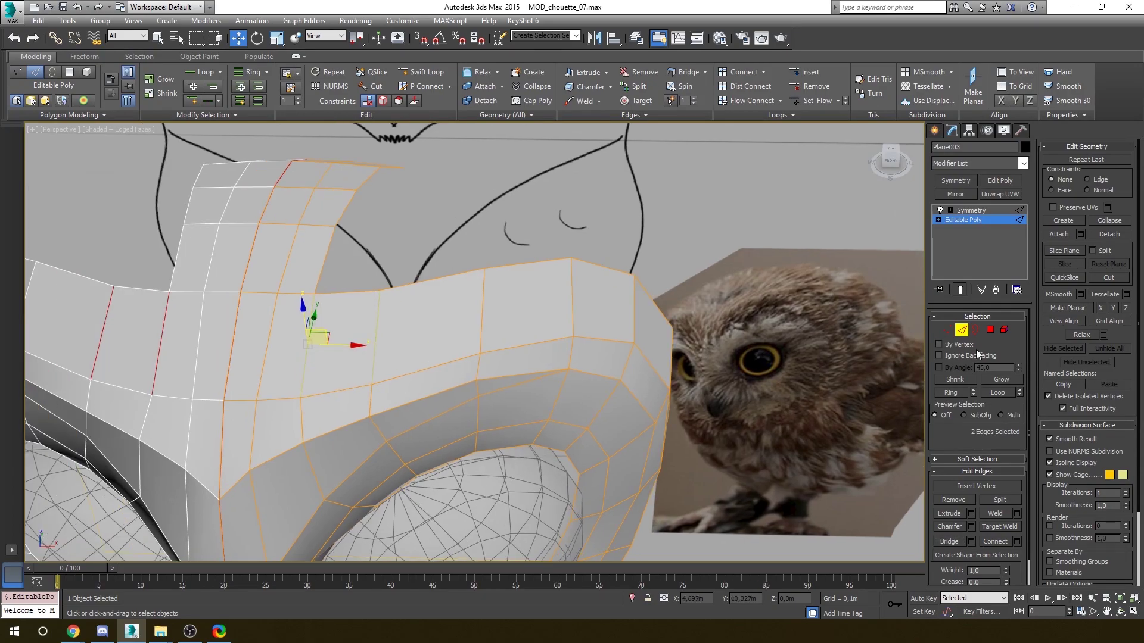
- Shift the vertices around the join of the crown strip and the upper rim to even out the surface
click(947, 330)
alt+middle_drag(453, 286, 416, 357)
drag(383, 322, 382, 316)
alt+middle_drag(383, 315, 417, 262)
click(947, 330)
alt+middle_drag(512, 280, 587, 268)
- Extrude the upper rim's rear edge backward beside the crown strip and close the gap between them
click(962, 329)
alt+middle_drag(600, 322, 414, 317)
shift+drag(414, 317, 444, 324)
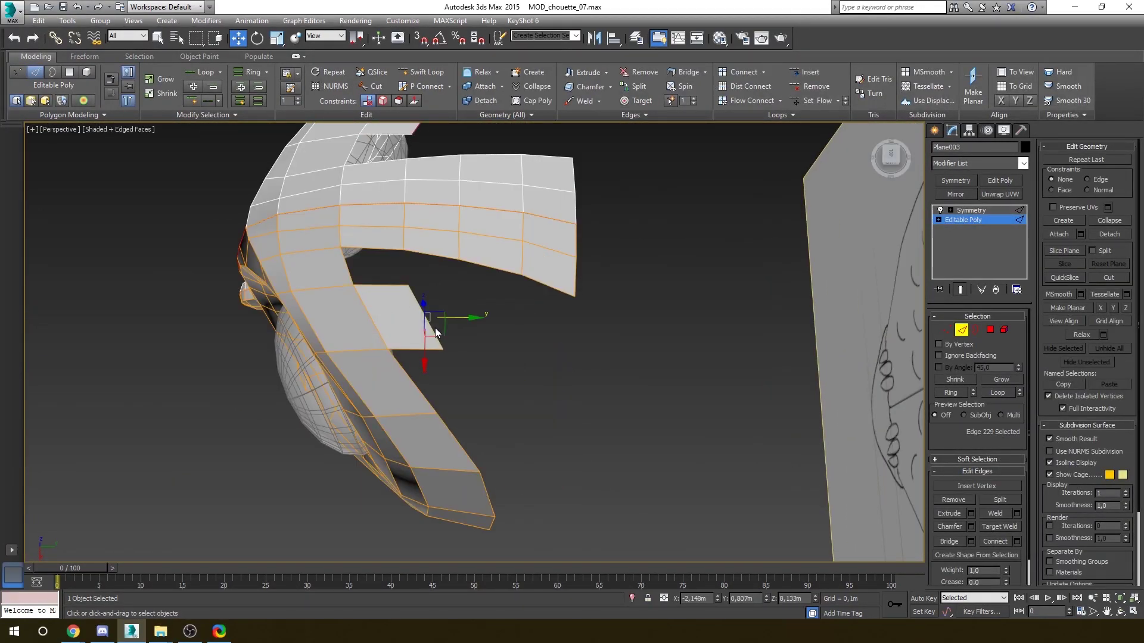
key(1)
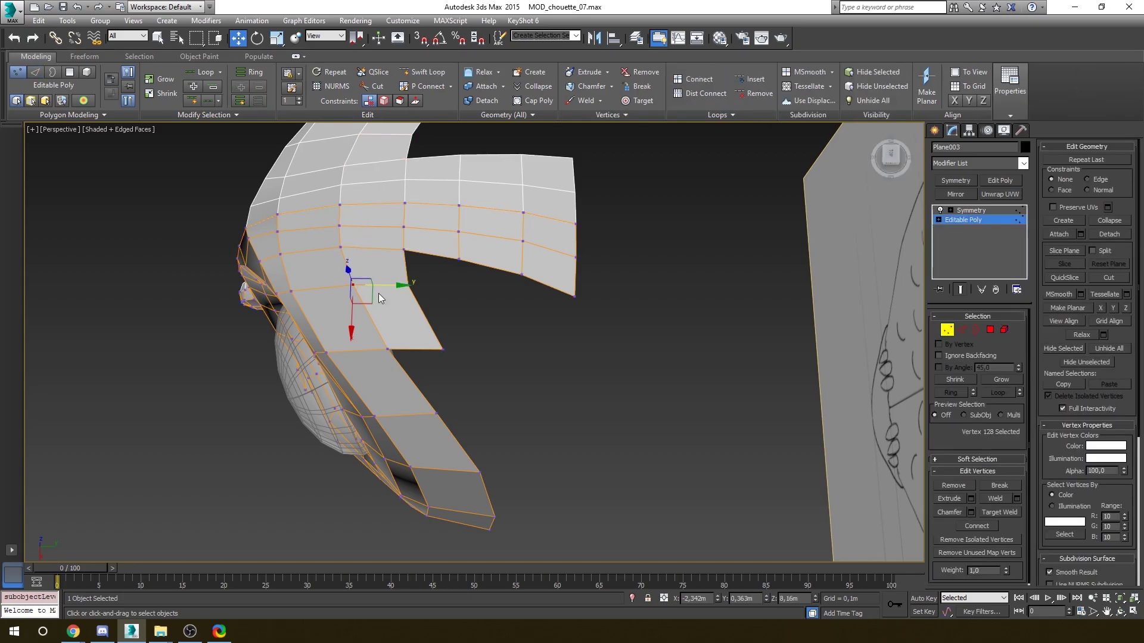
- Reposition the vertices along the rear of the upper rim and the temple to even out the side of the head
alt+middle_drag(433, 305, 435, 245)
click(435, 323)
alt+middle_drag(428, 324, 524, 321)
click(327, 315)
drag(369, 317, 366, 316)
mouse_move(366, 316)
alt+middle_down()
mouse_move(304, 322)
mouse_move(370, 313)
alt+middle_up()
drag(371, 311, 374, 311)
click(288, 320)
alt+middle_drag(289, 319, 362, 342)
click(293, 358)
click(362, 342)
alt+middle_drag(408, 292, 464, 371)
- Extrude the crown strip's rear edges downward along the back-of-head outline of the side reference
key(2)
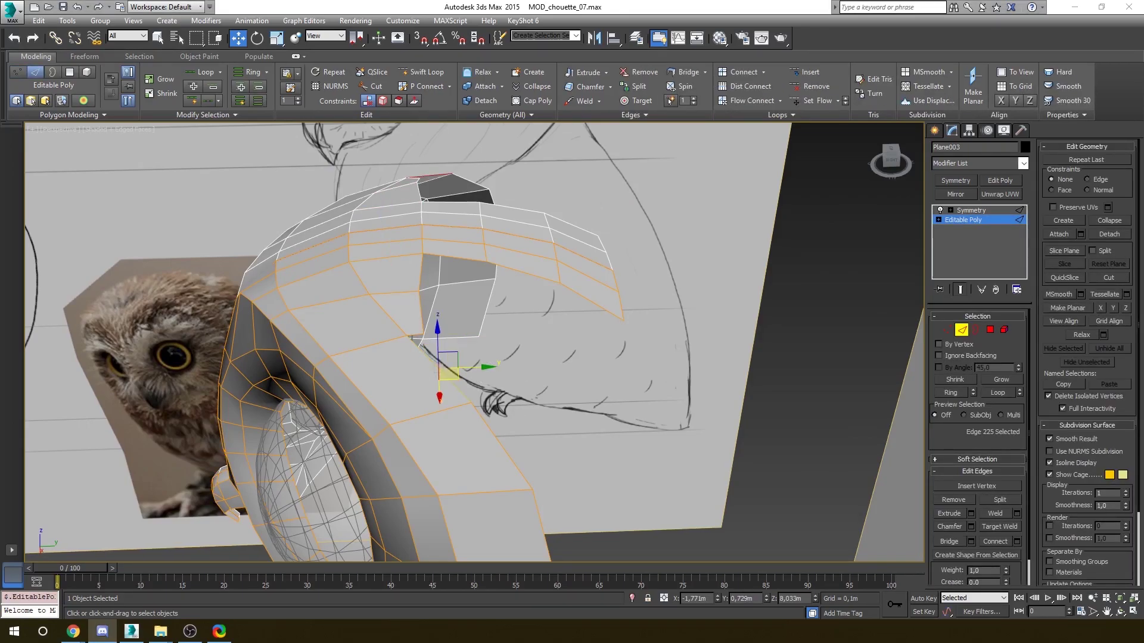
alt+middle_drag(463, 371, 376, 252)
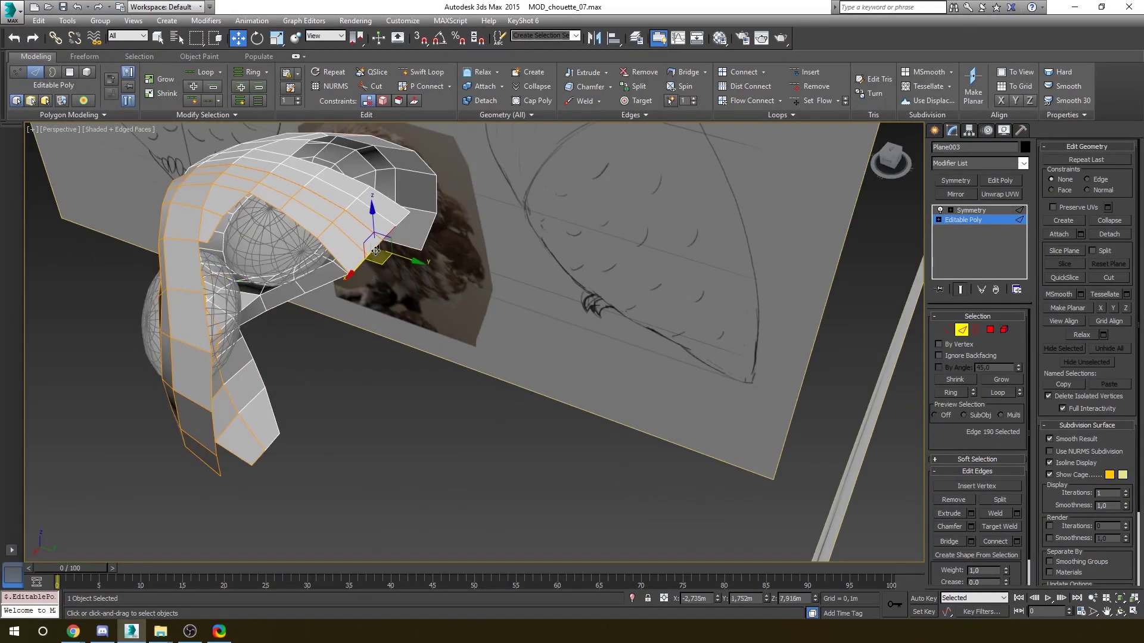
double_click(376, 251)
key(f)
key(r)
scroll(557, 245, down, 4)
scroll(556, 245, up, 4)
shift+drag(451, 210, 489, 244)
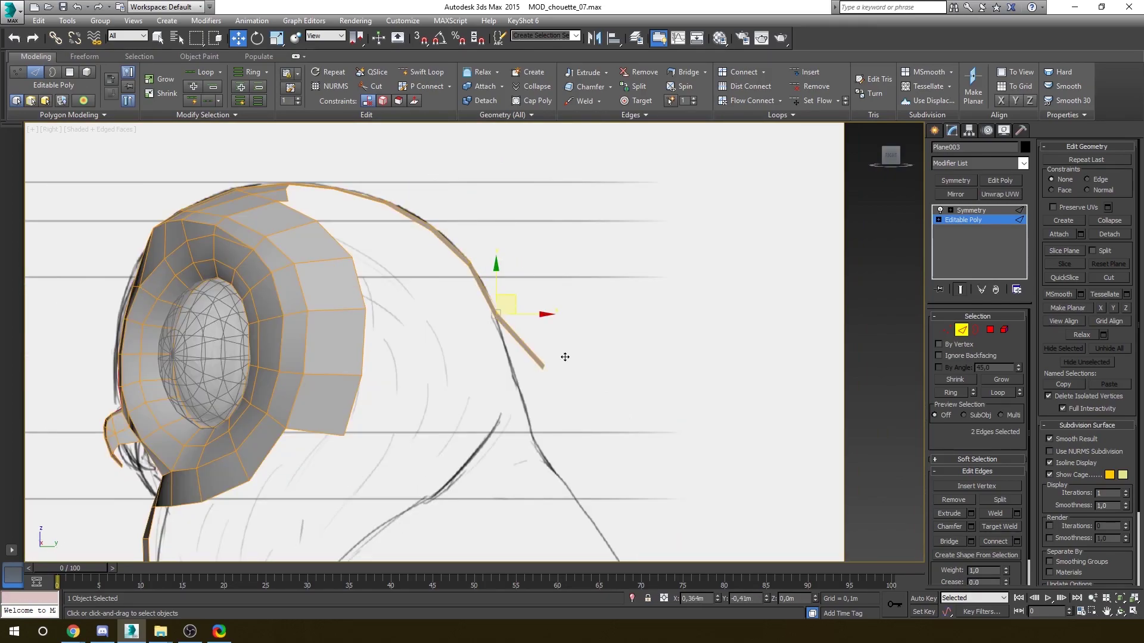
- Rotate the crown strip's lower cross edges so they sit square to the back-of-head outline
key(e)
scroll(541, 322, up, 2)
key(w)
scroll(450, 223, up, 3)
double_click(475, 223)
key(e)
drag(521, 231, 528, 222)
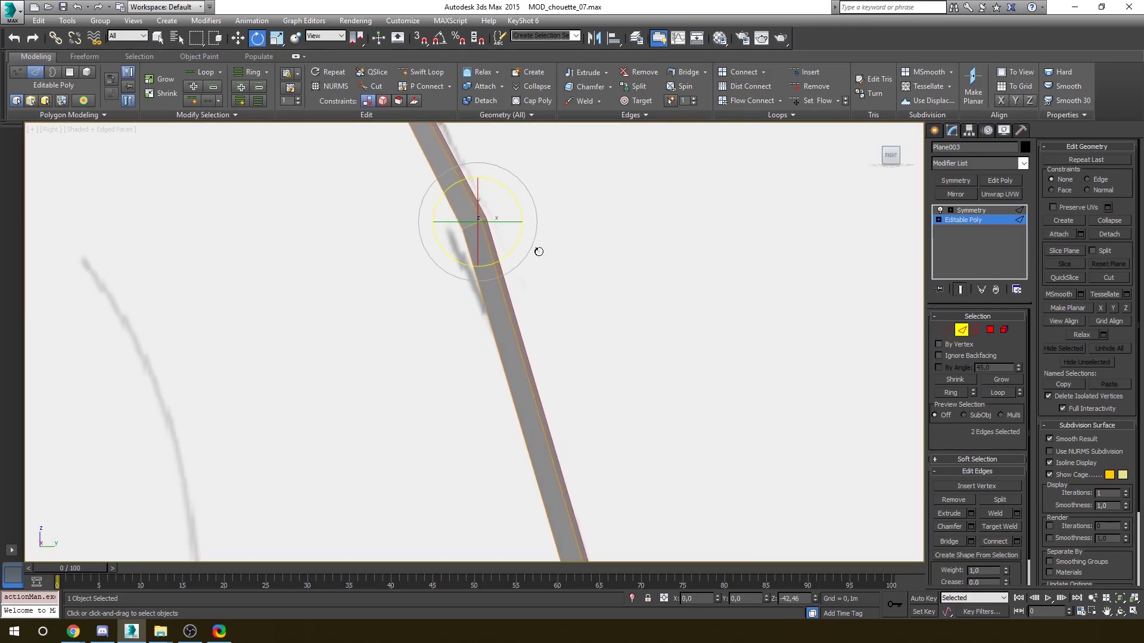
key(w)
- Adjust the remaining cross edges of the crown strip to follow the side reference's curve
scroll(512, 226, down, 1)
middle_drag(429, 173, 478, 432)
middle_drag(474, 270, 564, 378)
double_click(375, 241)
scroll(421, 224, down, 5)
scroll(462, 317, up, 4)
click(459, 316)
scroll(462, 317, down, 4)
alt+middle_drag(463, 318, 429, 280)
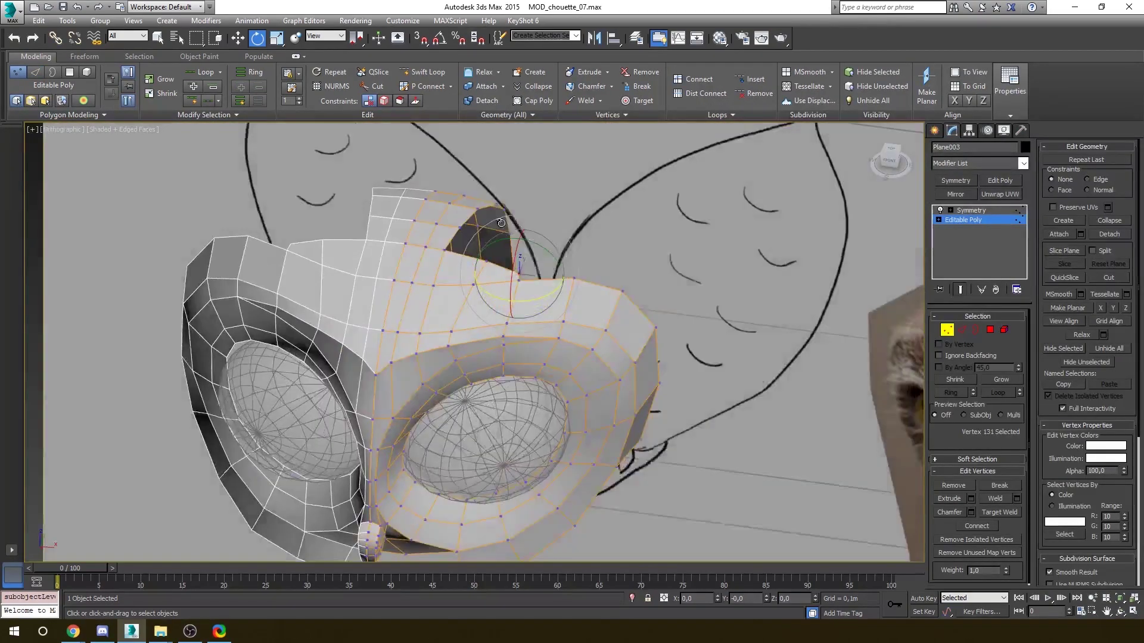
- Delete the forehead polygon beside the centre line, between the eye ring and the crown strip
scroll(395, 296, up, 2)
key(1)
scroll(408, 256, down, 2)
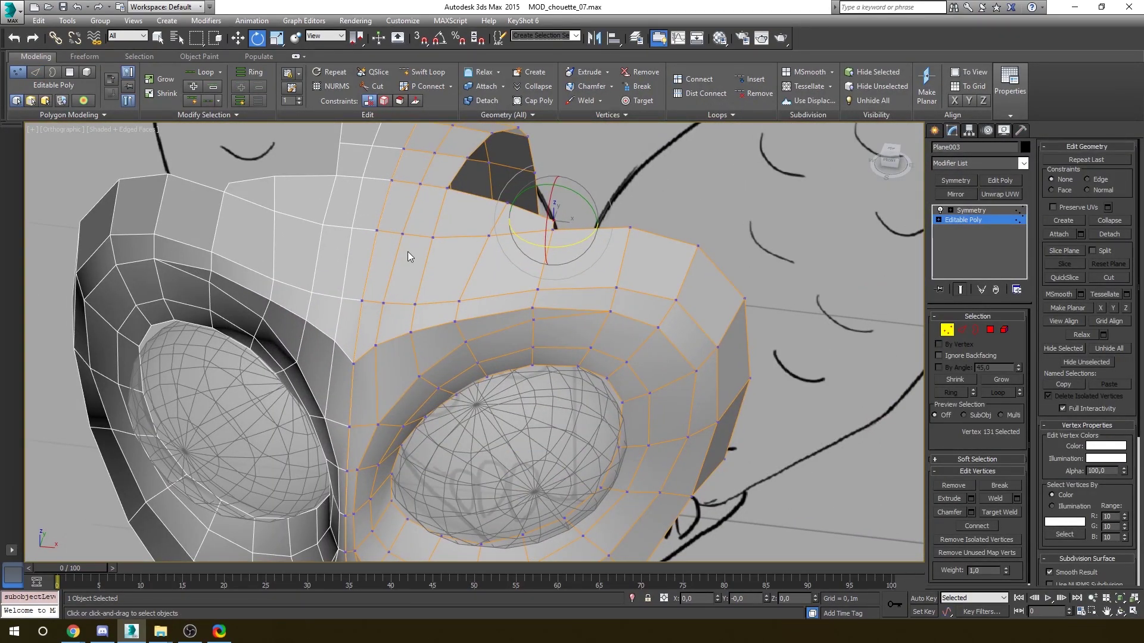
alt+middle_drag(408, 256, 382, 271)
key(4)
click(381, 271)
key(Delete)
key(2)
click(384, 310)
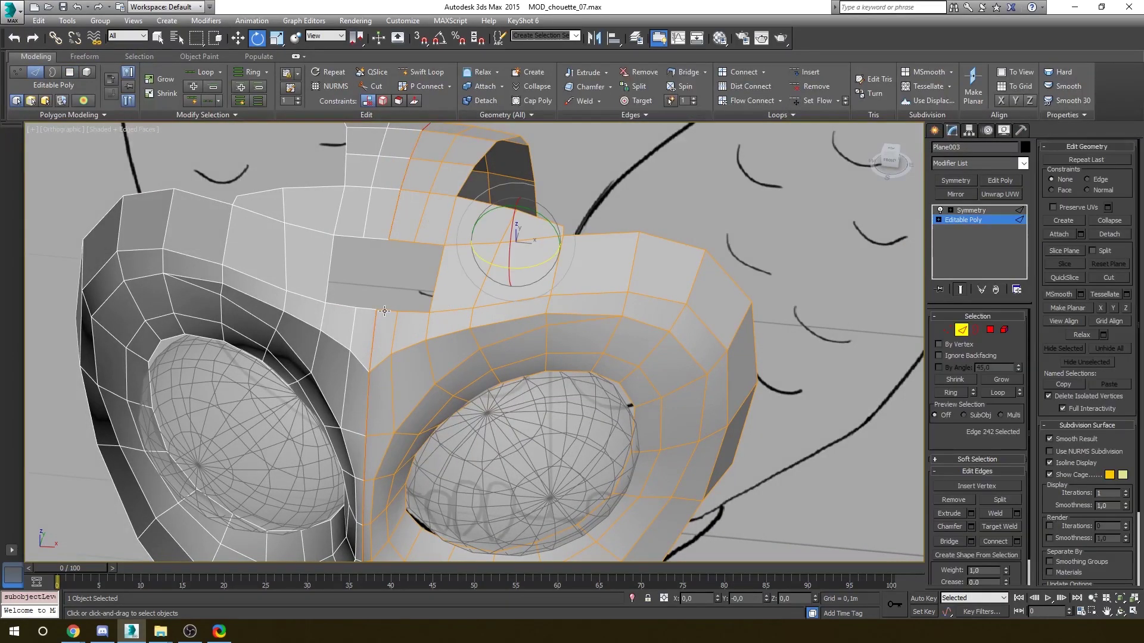
- Partly close the forehead opening with a triangular face between its lower edge and the centre-line corner
key(1)
key(2)
click(397, 302)
key(ctrl+BackSpace)
key(1)
click(389, 239)
key(2)
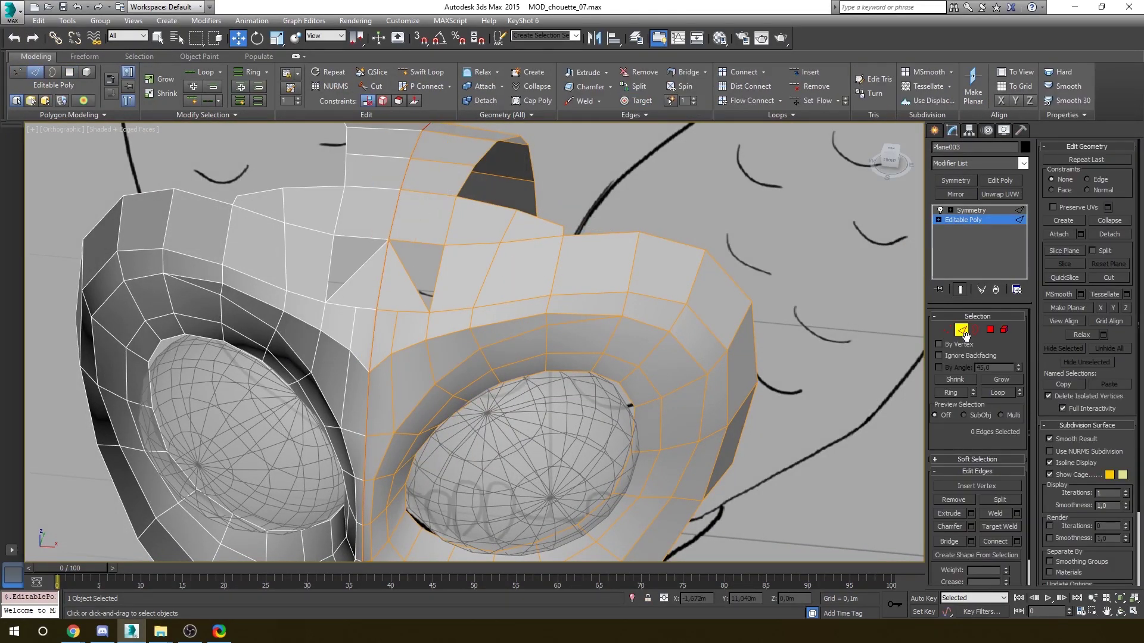
- Target weld the forehead opening's vertices to the centre line and the neighbouring crown vertices to close the gap
click(947, 331)
click(999, 512)
click(443, 244)
click(389, 239)
alt+middle_drag(416, 250, 507, 220)
click(506, 199)
click(1000, 512)
click(480, 271)
click(456, 229)
right_click(456, 229)
- Remove the superfluous edge between the forehead and the crown strip
click(965, 331)
click(428, 242)
key(BackSpace)
- Move the forehead and front crown strip vertices to even out the transition above the eye ring
click(947, 330)
click(400, 338)
alt+middle_drag(405, 340, 372, 335)
middle_drag(372, 335, 330, 445)
click(421, 283)
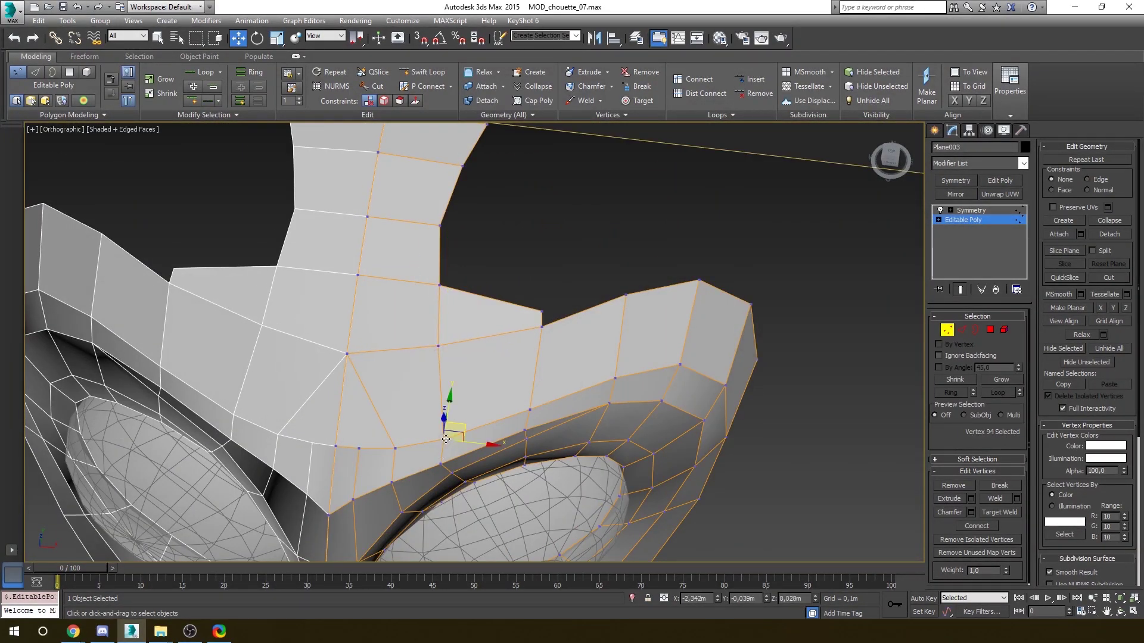
click(440, 224)
alt+middle_drag(440, 224, 405, 333)
click(411, 320)
click(403, 362)
drag(365, 480, 372, 480)
- Smooth the shading across the head mesh's polygons, including the rebuilt forehead faces
key(p)
alt+middle_drag(372, 480, 491, 369)
alt+middle_drag(394, 385, 369, 357)
key(4)
key(q)
click(367, 357)
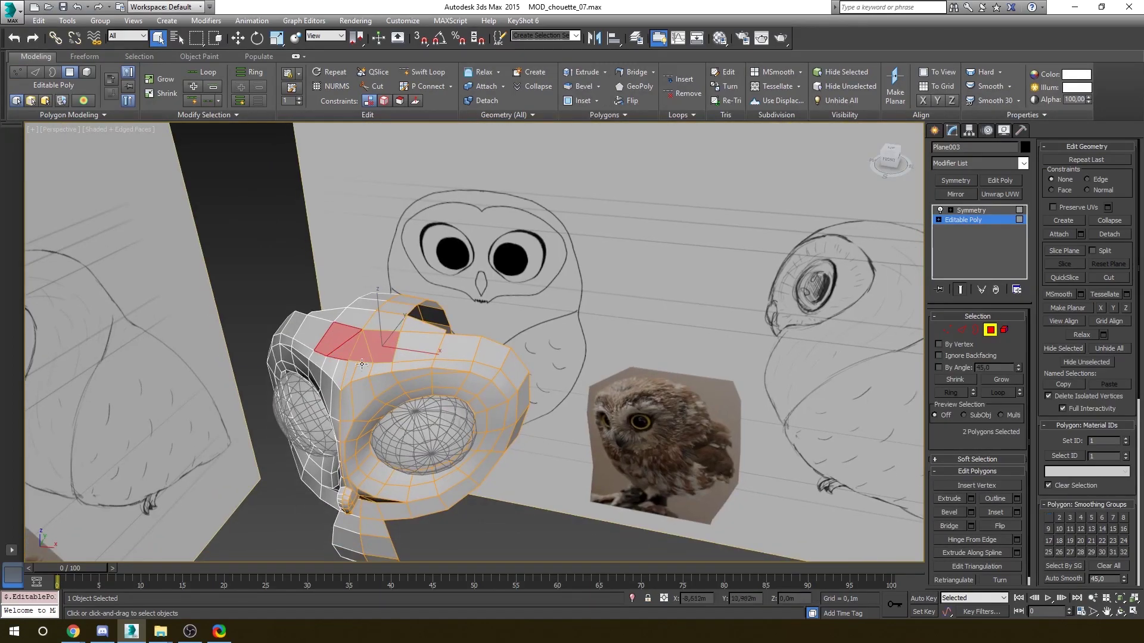
ctrl+click(513, 405)
alt+middle_drag(513, 406, 362, 384)
mouse_move(436, 382)
alt+middle_down()
mouse_move(530, 272)
mouse_move(450, 320)
mouse_move(387, 298)
mouse_move(496, 278)
mouse_move(456, 377)
alt+middle_up()
key(4)
key(1)
- Target weld the loose vertex at the rim's rear side to its neighbour
alt+middle_drag(474, 271, 907, 359)
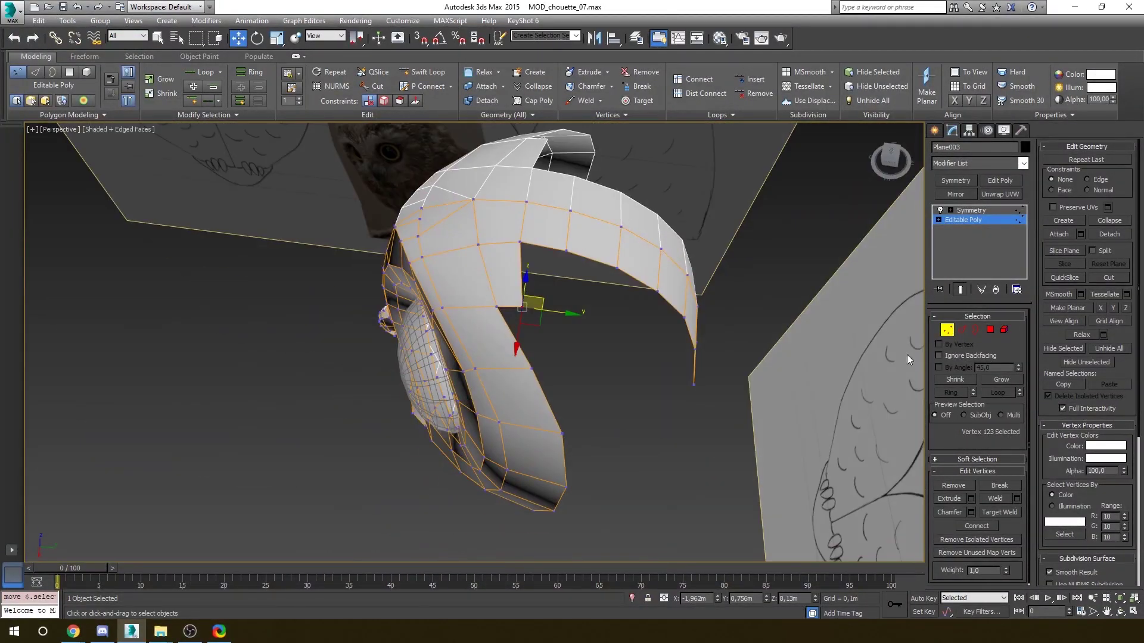
click(999, 512)
click(533, 370)
right_click(534, 369)
- Reposition the vertices along the rear rim beside the crown strip to round out the head
alt+middle_drag(534, 369, 461, 207)
key(2)
alt+middle_drag(495, 290, 366, 200)
key(1)
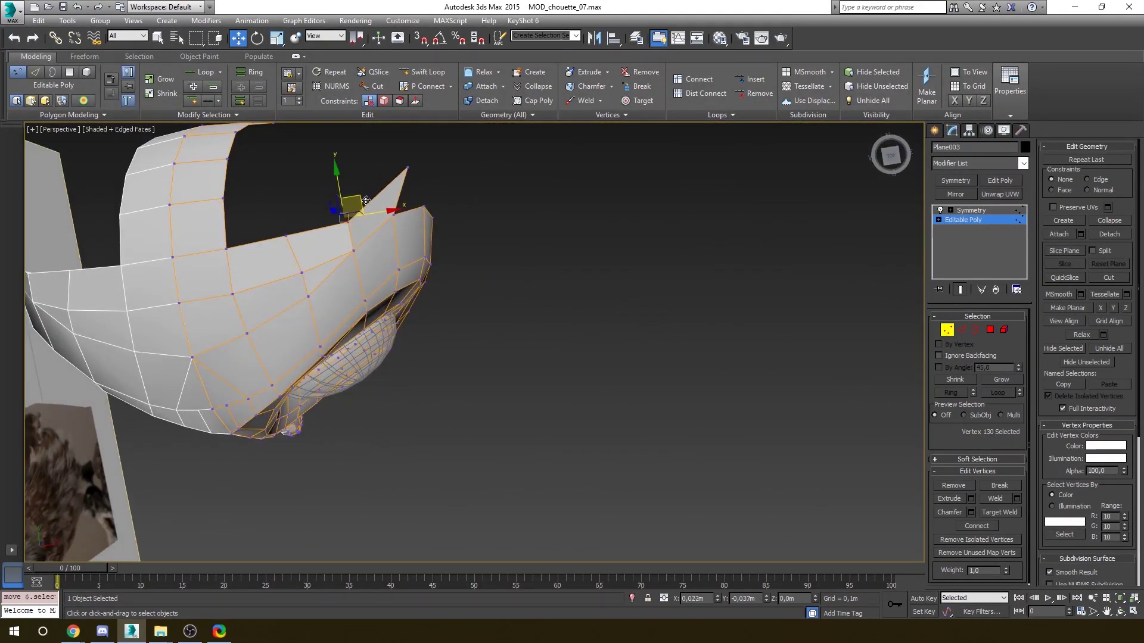
alt+middle_drag(405, 166, 442, 312)
key(w)
mouse_move(340, 369)
alt+middle_down()
mouse_move(451, 367)
mouse_move(260, 242)
mouse_move(346, 286)
mouse_move(376, 286)
mouse_move(321, 197)
mouse_move(324, 316)
mouse_move(719, 337)
alt+middle_up()
- Extrude the rim's rear edges beside the crown strip backward into a new row of faces
key(2)
click(361, 250)
shift+drag(399, 252, 438, 256)
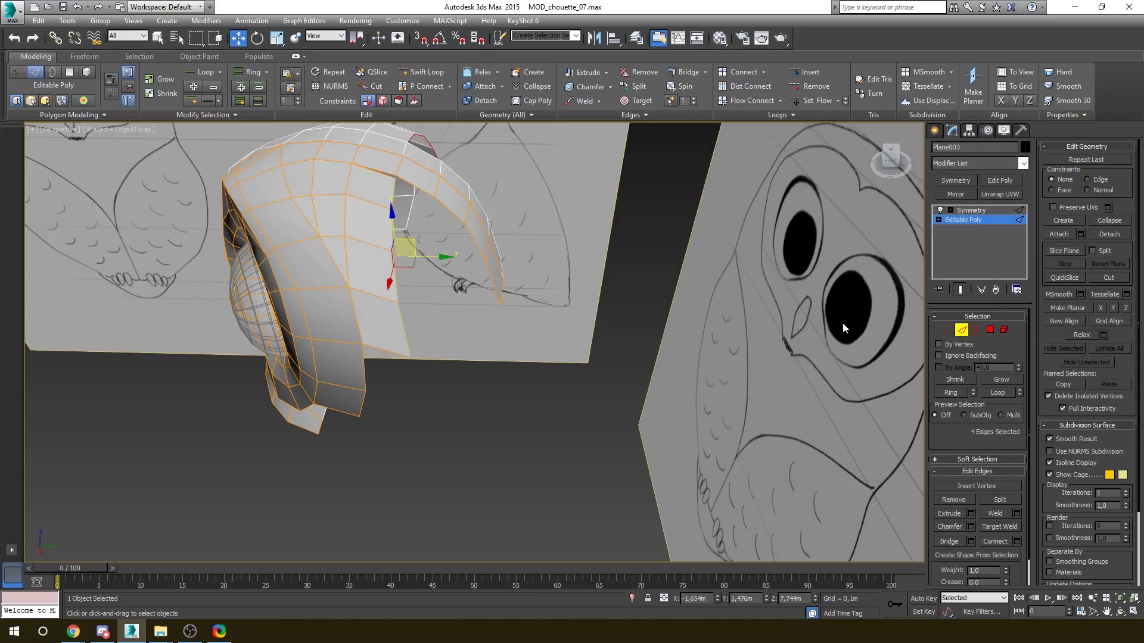
- Weld the new row's inner corner vertex to the edge of the crown strip
key(1)
alt+middle_drag(843, 322, 834, 411)
key(ctrl+shift+w)
click(394, 158)
click(394, 157)
key(w)
alt+middle_drag(395, 162, 434, 357)
scroll(434, 357, down, 4)
scroll(435, 372, up, 5)
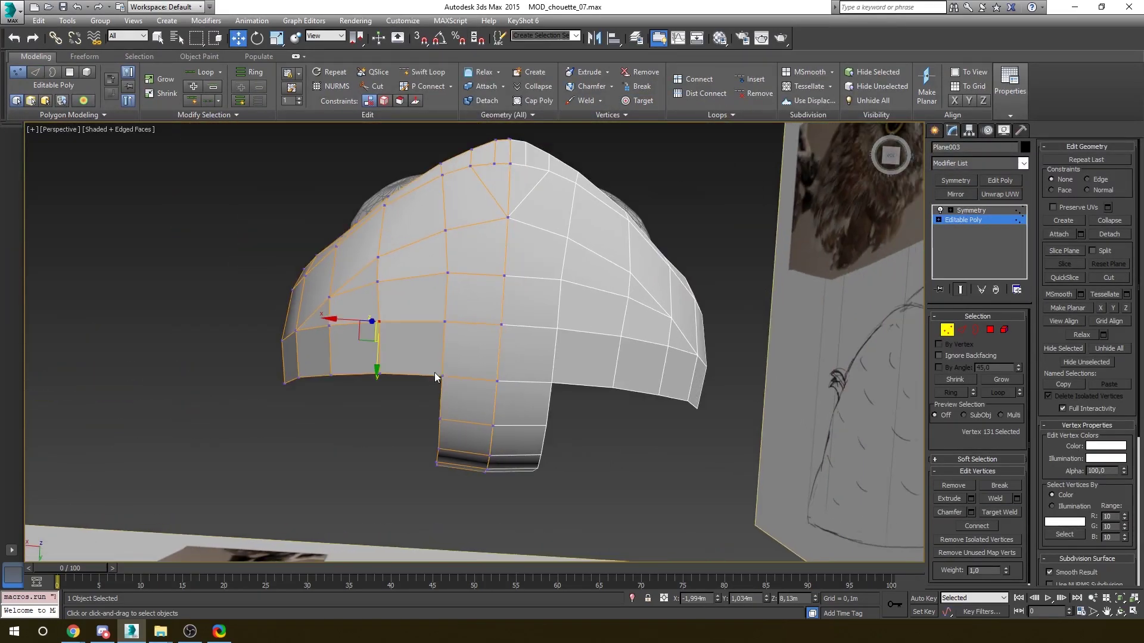
- Move the new rear row's vertices in the front and side views to follow the curvature of the head
drag(276, 395, 271, 388)
alt+middle_drag(271, 388, 235, 536)
click(891, 156)
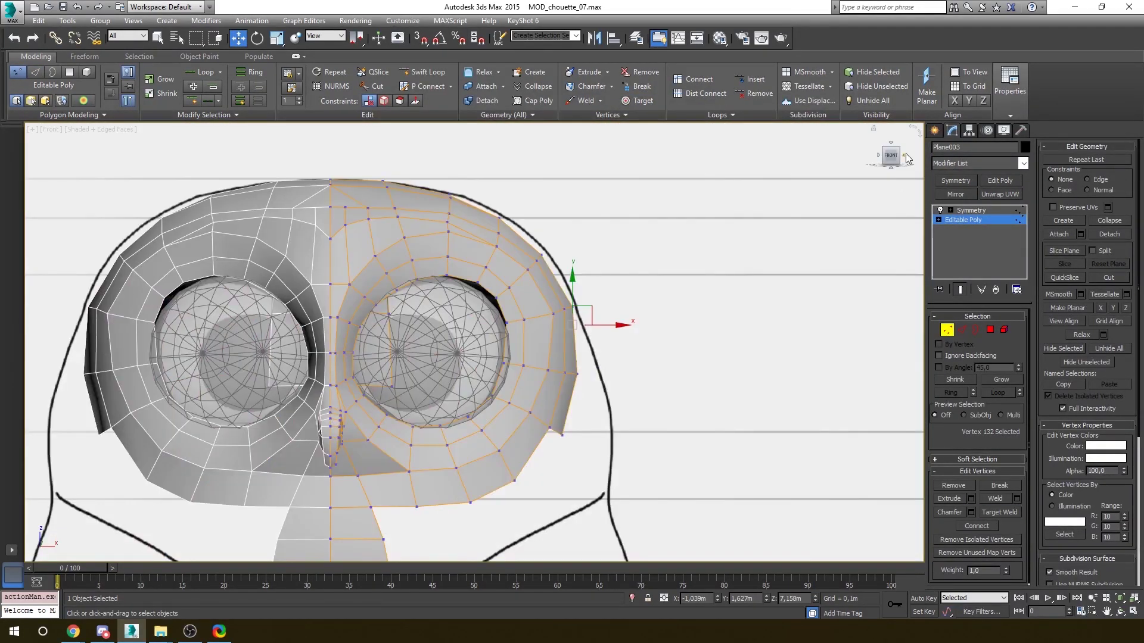
click(911, 155)
scroll(499, 249, up, 4)
middle_drag(499, 248, 478, 290)
click(476, 283)
drag(495, 267, 494, 257)
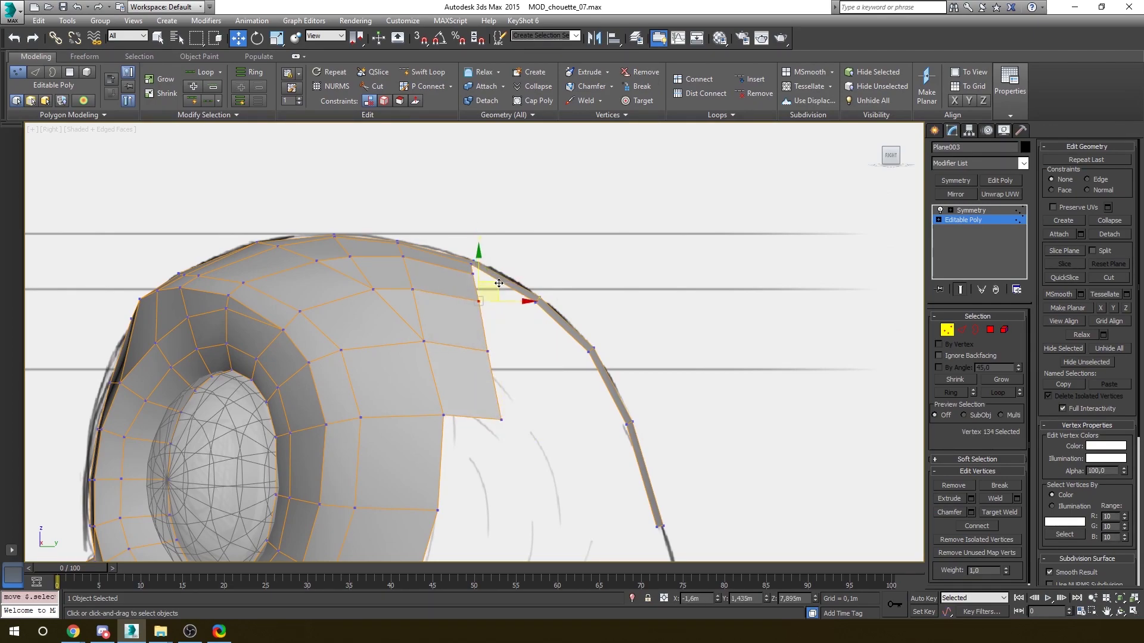
middle_drag(499, 284, 490, 234)
click(492, 370)
drag(511, 367, 501, 367)
scroll(518, 438, down, 3)
middle_drag(518, 438, 441, 298)
- Extrude the two rear edges beside the eye ring backward and join their upper corner to the row above
key(2)
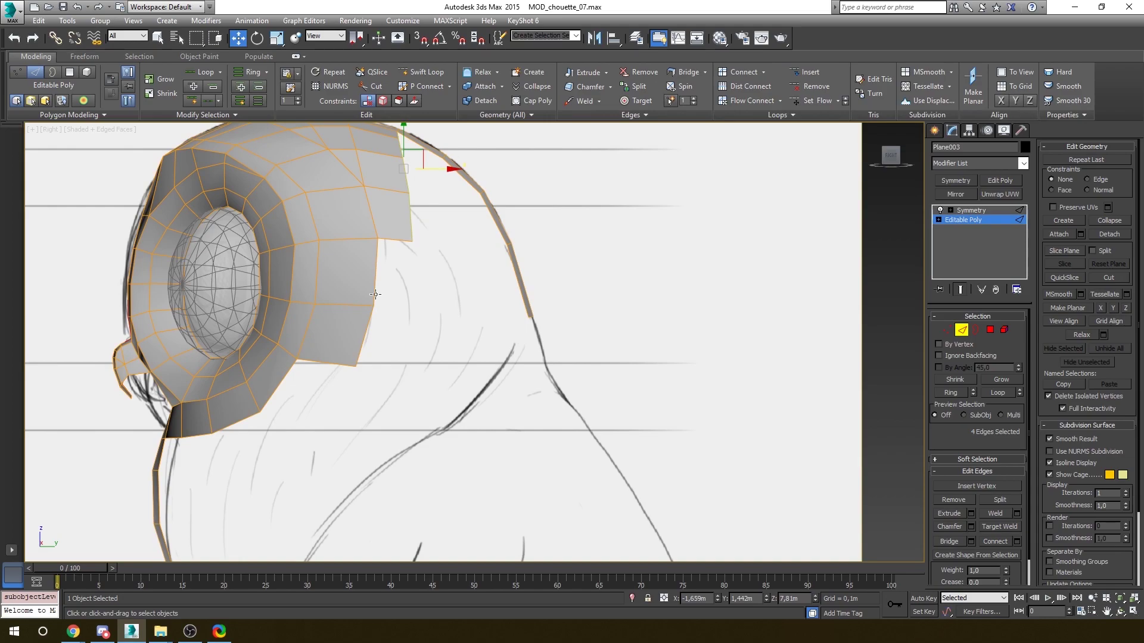
click(376, 280)
ctrl+click(367, 331)
shift+drag(406, 303, 423, 302)
click(947, 330)
right_click(447, 335)
click(417, 417)
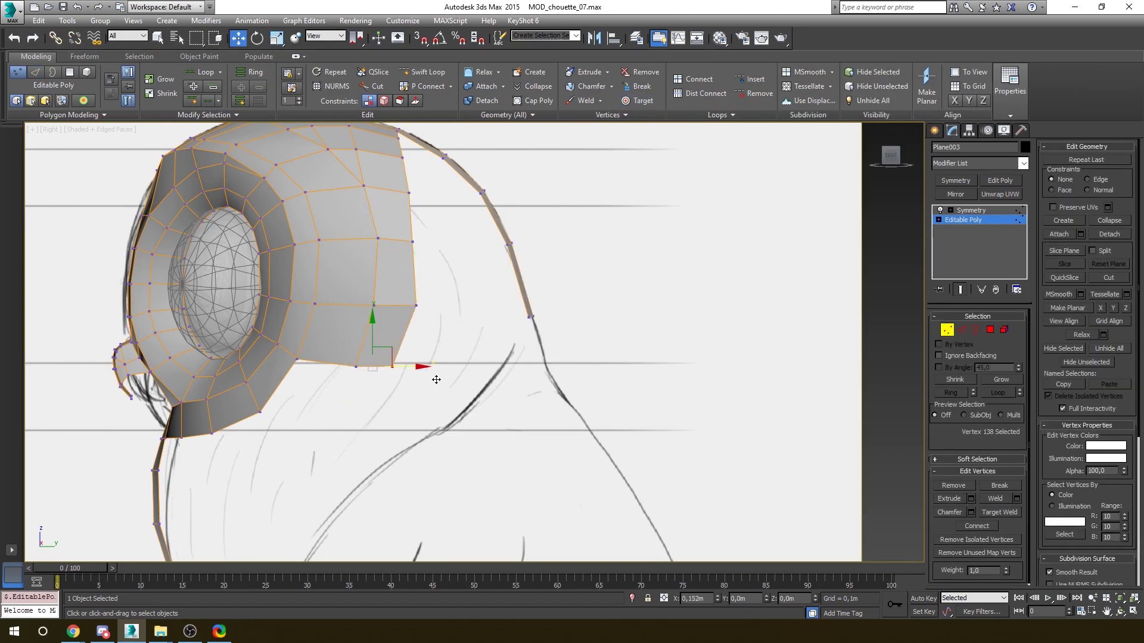
- Extrude the lower edges of the side panel down toward the cheek and shape them around the eye ring
key(2)
right_click(366, 357)
click(357, 401)
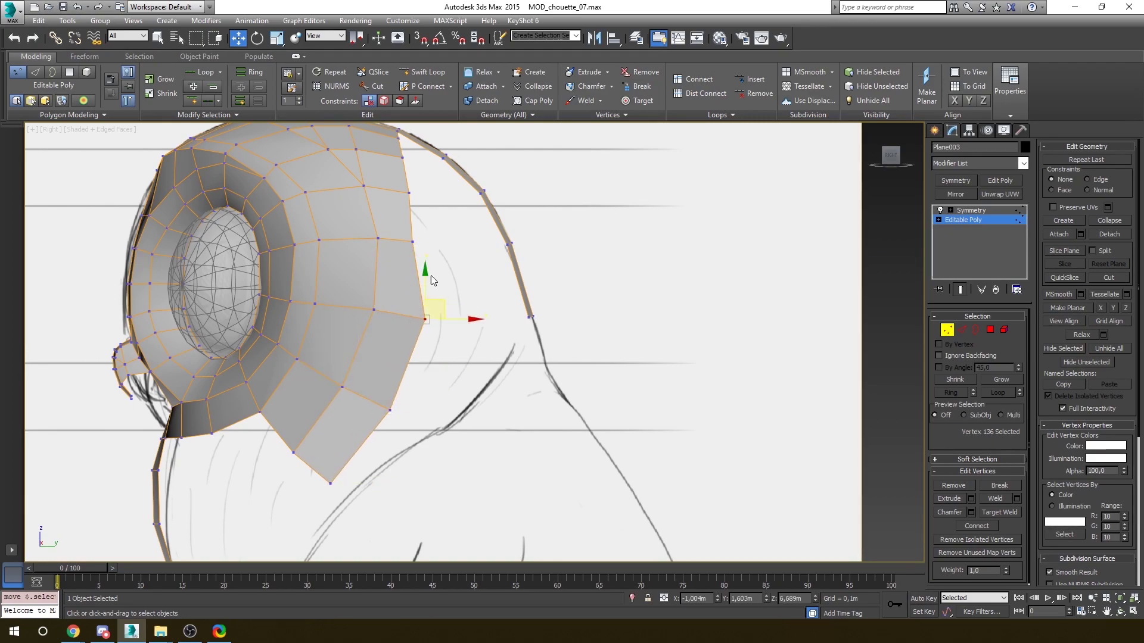
- Extrude the cheek strip's lower end again, downward and forward under the eye ring in the side view
scroll(352, 456, down, 3)
key(2)
click(344, 355)
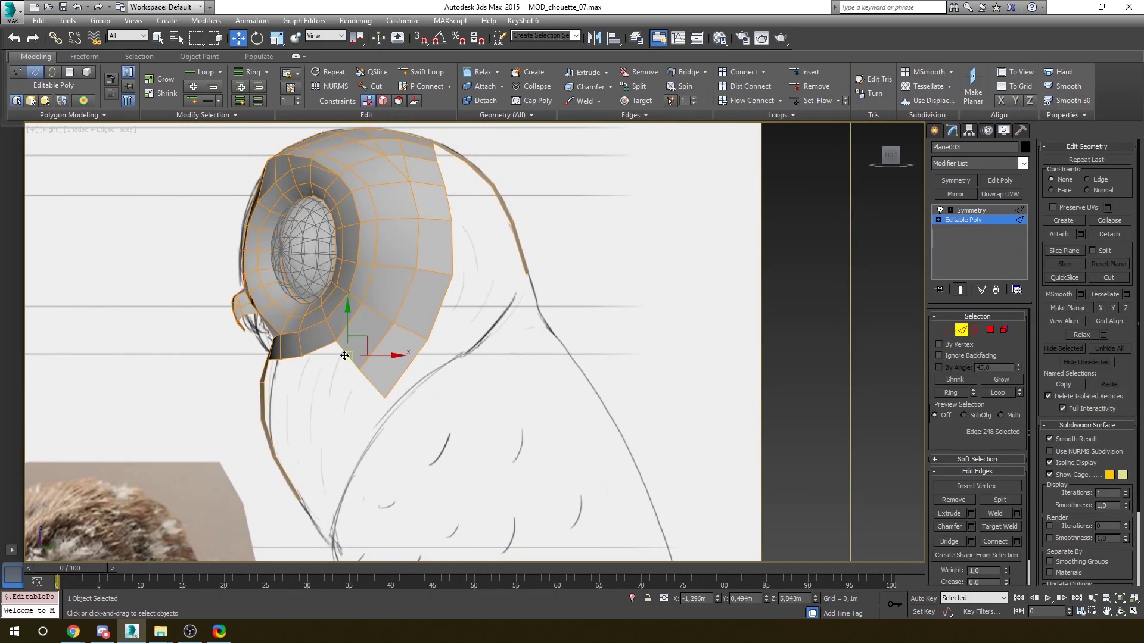
key(1)
click(351, 446)
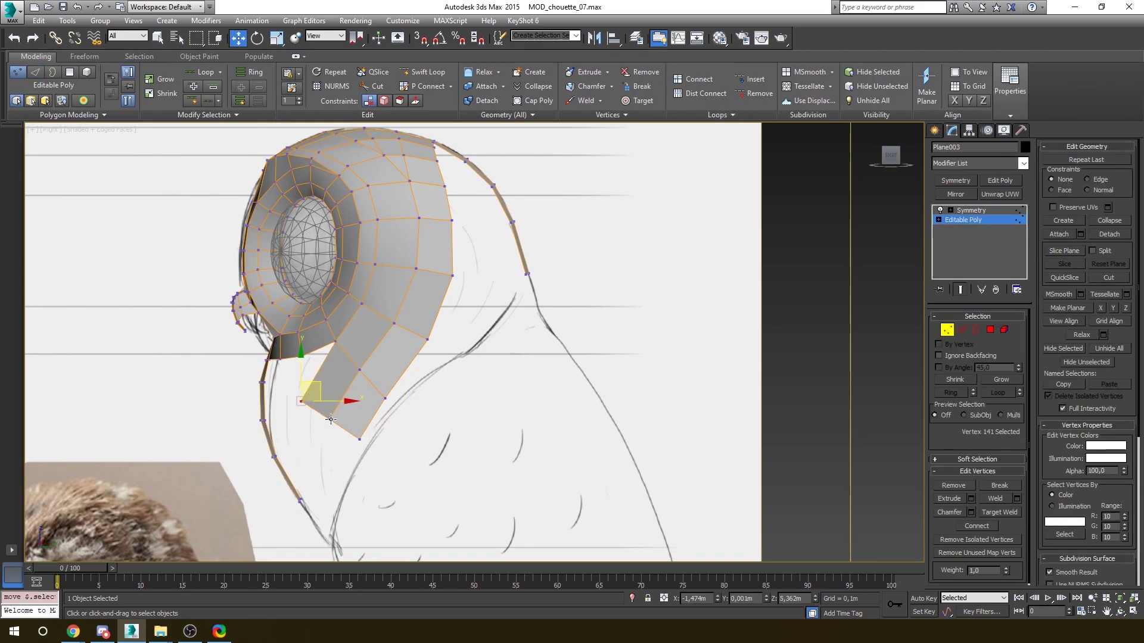
- Pull the cheek strip's end vertices inward toward the chest in the front view
click(330, 420)
ctrl+click(359, 439)
key(f)
alt+middle_drag(371, 366, 325, 412)
click(364, 392)
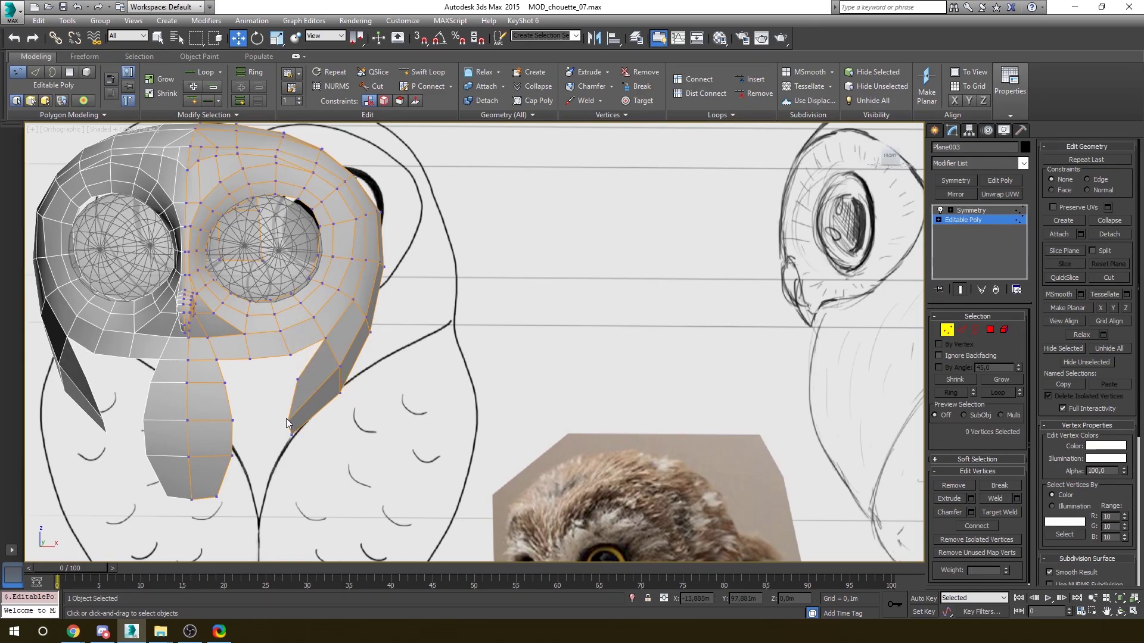
- Adjust the cheek strip's lower vertices individually in perspective to curve the strip beneath the eye ring
alt+middle_drag(341, 399, 563, 344)
click(508, 310)
click(481, 352)
click(450, 325)
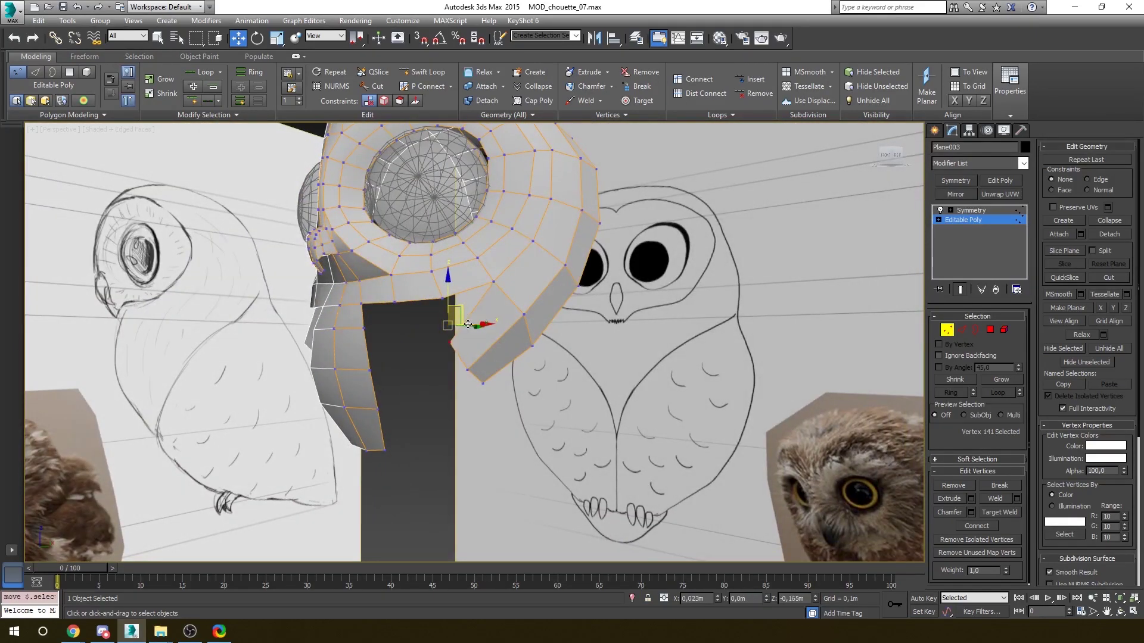
alt+middle_drag(449, 326, 370, 346)
drag(483, 348, 480, 348)
click(481, 348)
alt+middle_drag(481, 349, 496, 386)
alt+middle_drag(521, 317, 381, 345)
- Extend the cheek strip's inner edge toward the chin below the eye ring and position the new vertices
key(2)
click(948, 336)
click(439, 344)
drag(441, 346, 432, 347)
alt+middle_drag(431, 347, 470, 333)
click(476, 289)
click(480, 288)
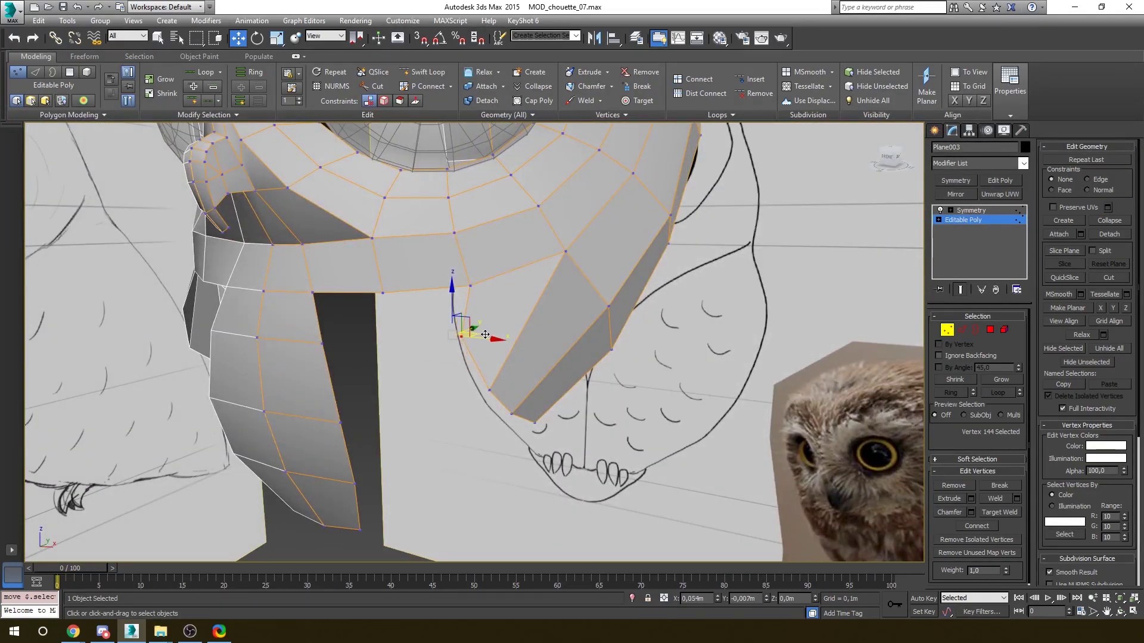
- Fill the upper part of the gap between the chin strip and cheek strip with polygons and position their lower vertices
scroll(471, 333, up, 2)
alt+middle_drag(627, 355, 495, 249)
key(2)
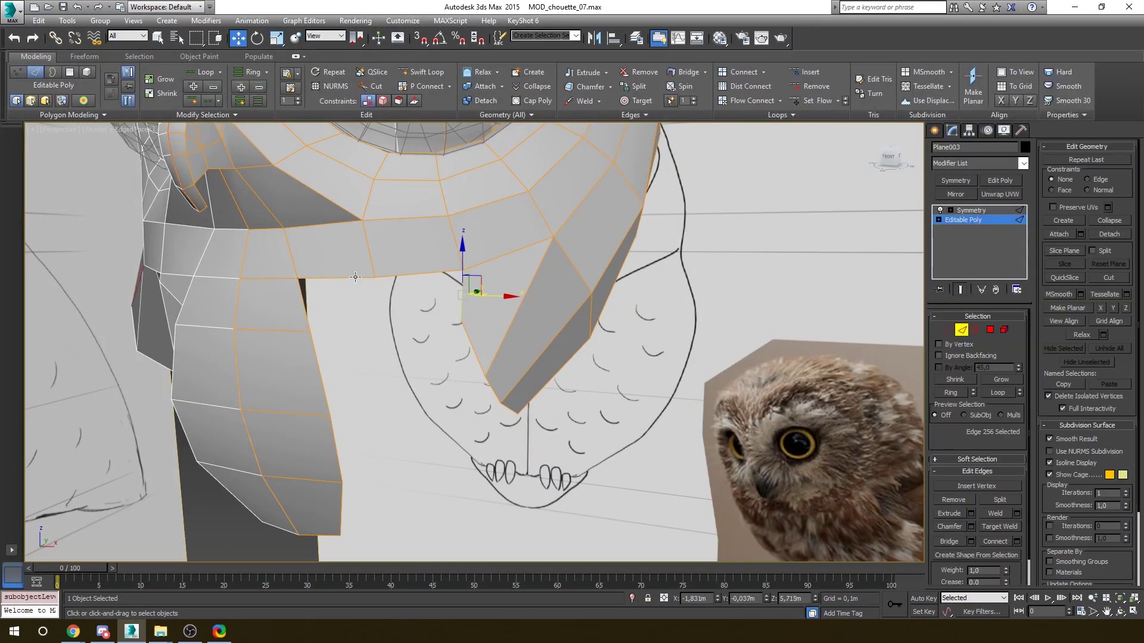
click(946, 331)
key(F3)
key(F3)
drag(375, 316, 383, 331)
- Continue the fill one row down between the chin and cheek strips, join it to the chin strip and lower its bottom vertex
key(F3)
click(320, 390)
click(330, 416)
key(F3)
key(w)
click(389, 390)
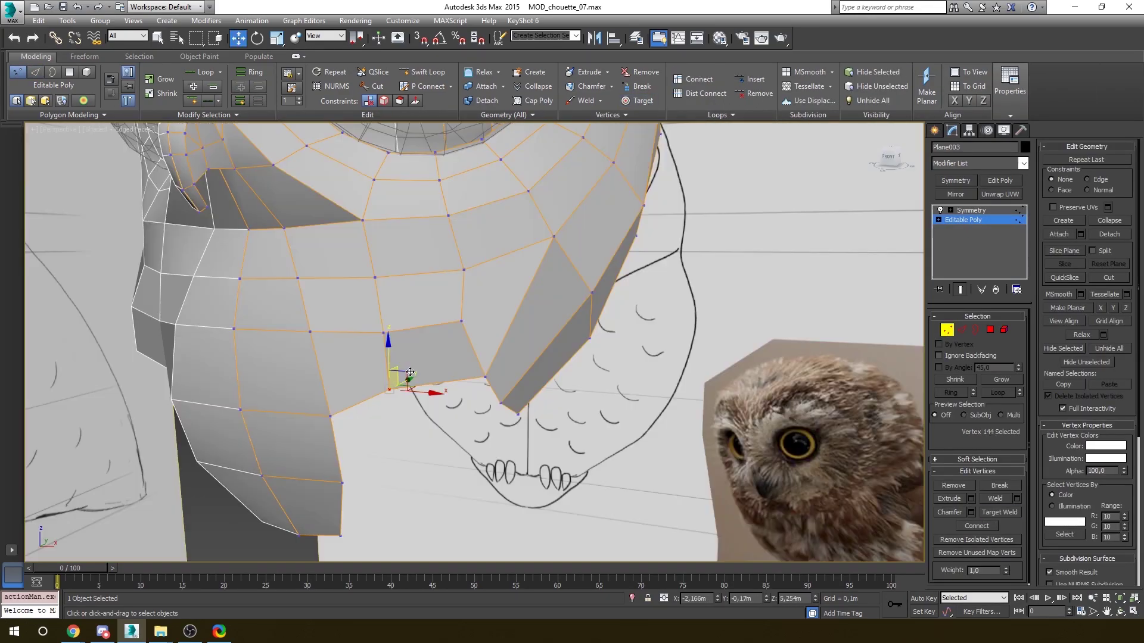
drag(401, 379, 402, 397)
- Even out the vertex spacing of the new chin polygons and the chin strip in the front view
key(f)
click(457, 243)
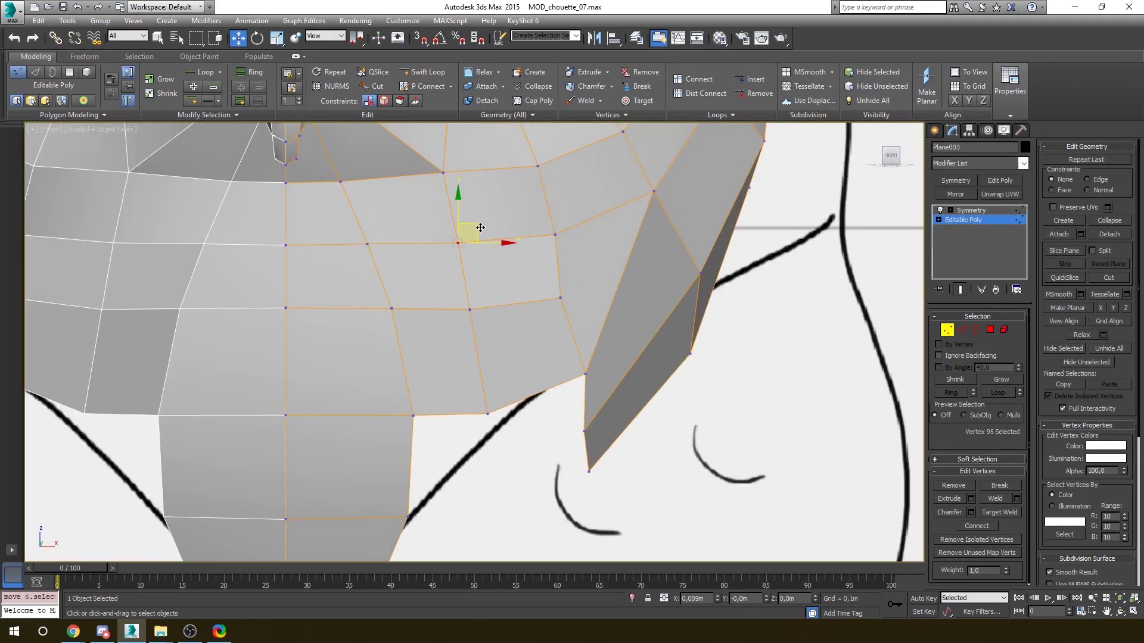
scroll(520, 224, down, 2)
middle_drag(519, 224, 474, 305)
click(420, 353)
drag(441, 344, 438, 344)
middle_drag(448, 390, 449, 329)
click(435, 411)
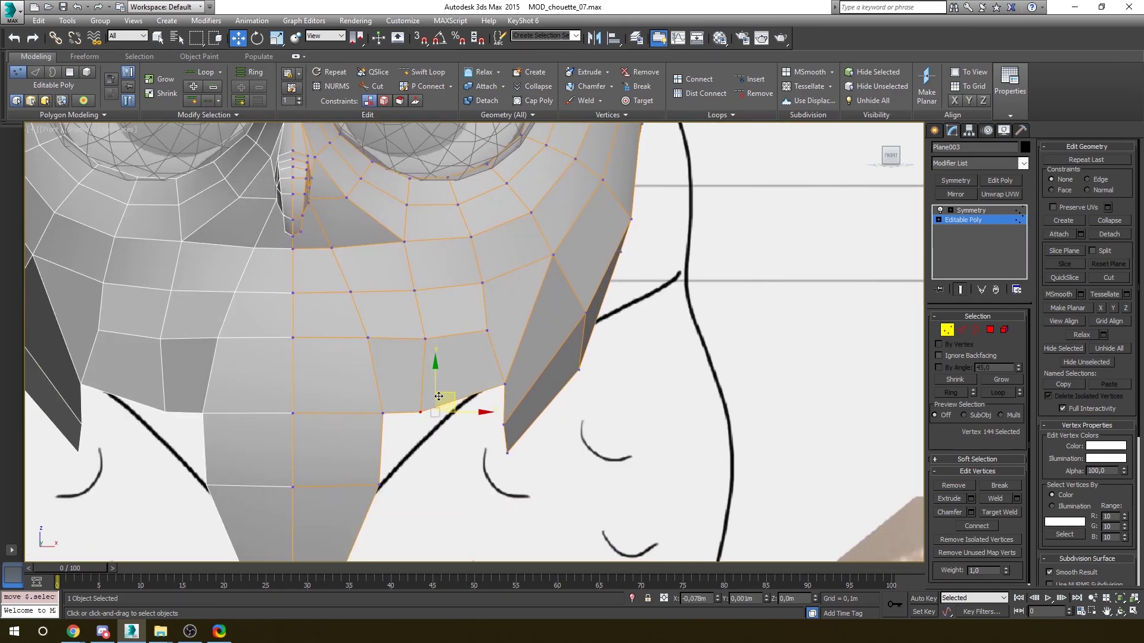
middle_drag(390, 481, 392, 384)
drag(347, 470, 346, 474)
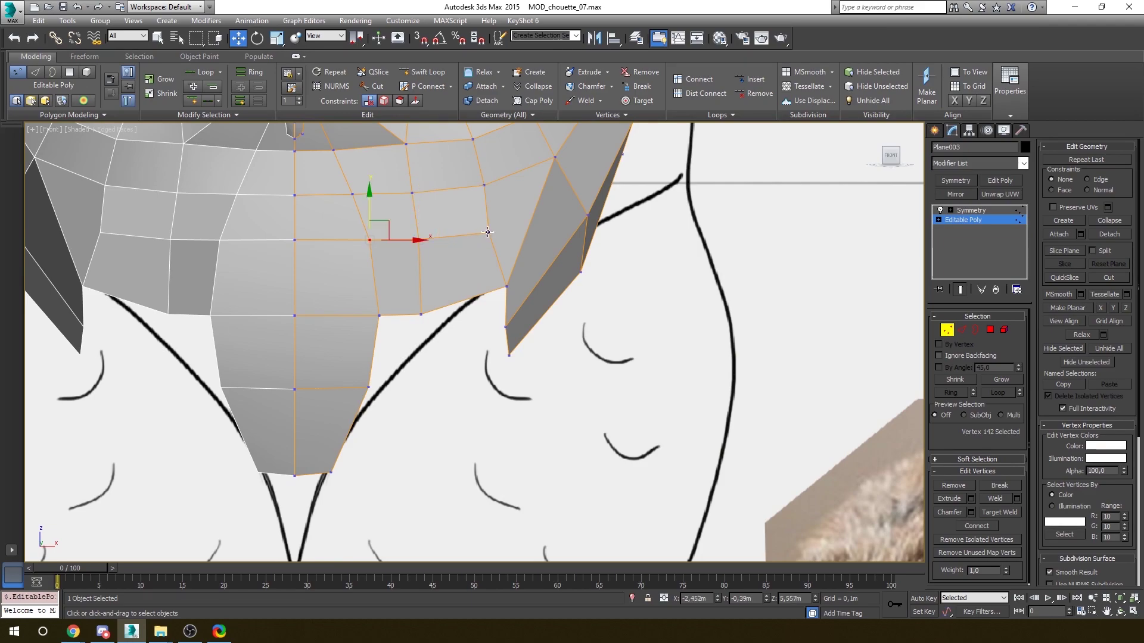
- Move the cheek strip's lower inner corner vertices slightly up and toward the chin in the front view
click(506, 286)
drag(522, 271, 509, 256)
drag(437, 282, 439, 280)
click(506, 327)
drag(520, 313, 513, 299)
click(509, 355)
drag(522, 343, 512, 326)
scroll(554, 374, down, 5)
- Refine individual vertices of the cheek and chin area below the eye ring in the perspective view
key(p)
alt+middle_drag(578, 379, 545, 357)
click(542, 373)
alt+middle_drag(662, 322, 484, 396)
click(485, 395)
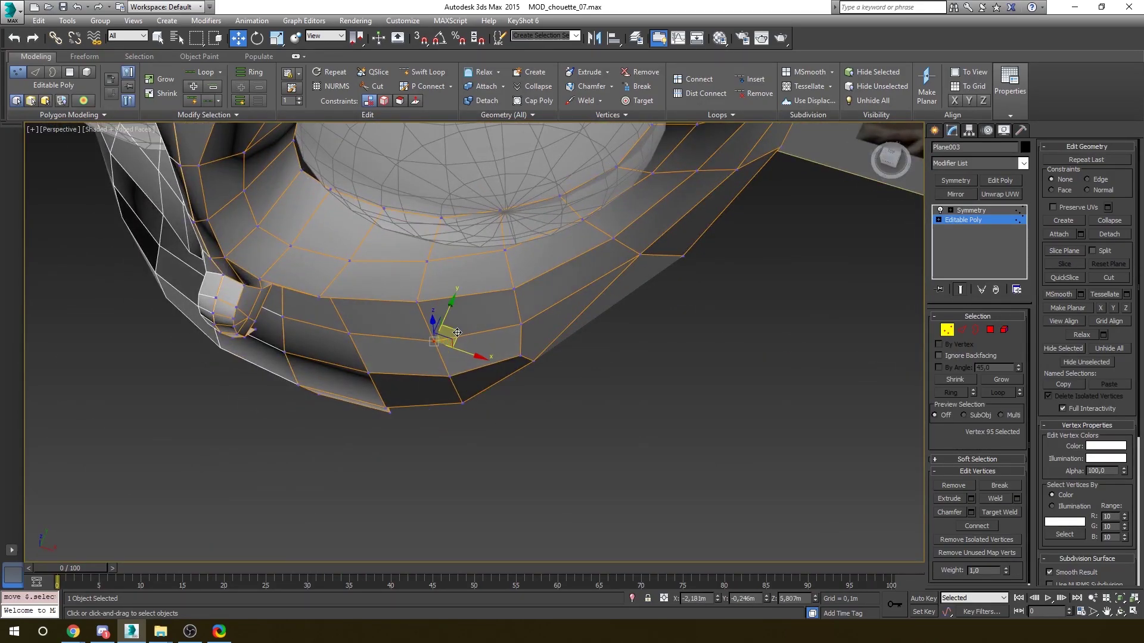
alt+middle_drag(457, 333, 522, 439)
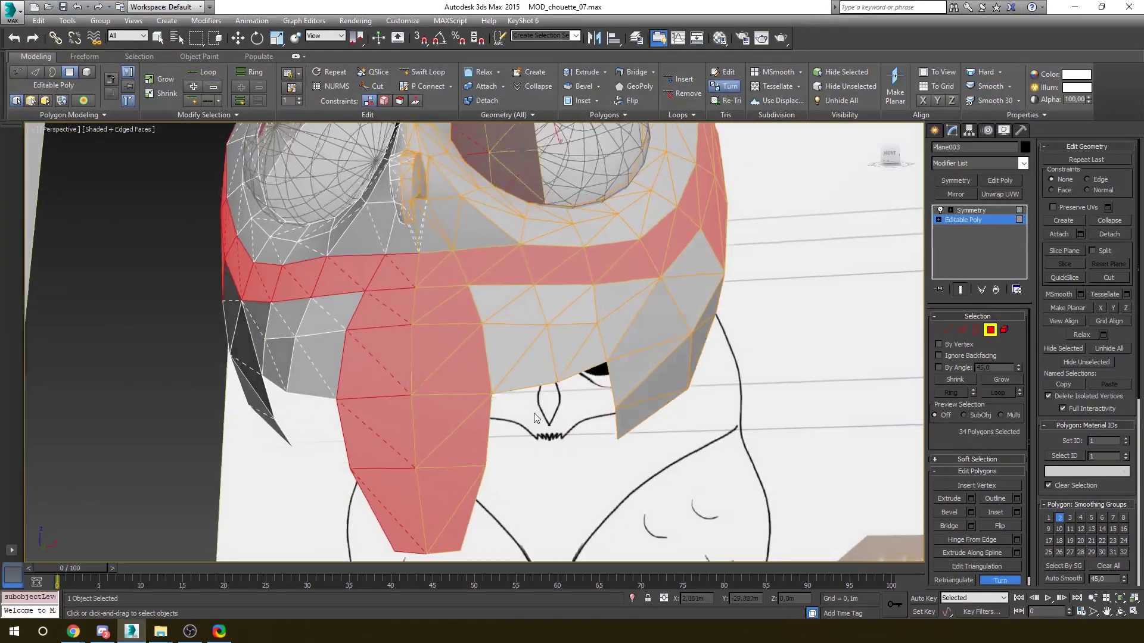
- Examine the polygons and triangulation of the extended chin and cheeks from several angles
alt+middle_drag(536, 418, 506, 417)
key(4)
scroll(621, 424, down, 3)
alt+middle_drag(621, 424, 508, 443)
alt+middle_drag(885, 411, 920, 405)
click(962, 331)
key(4)
alt+middle_drag(583, 411, 572, 279)
key(4)
click(816, 355)
- Isolate the owl's head mesh together with its eyes to hide the reference images
click(487, 311)
key(ctrl+d)
alt+middle_drag(488, 311, 623, 309)
click(517, 310)
ctrl+click(506, 381)
key(alt+q)
click(697, 364)
- Examine the overall shape of the isolated owl head and eyes in perspective
scroll(696, 362, down, 3)
alt+middle_drag(696, 359, 596, 346)
click(494, 292)
click(669, 290)
alt+middle_drag(645, 311, 635, 311)
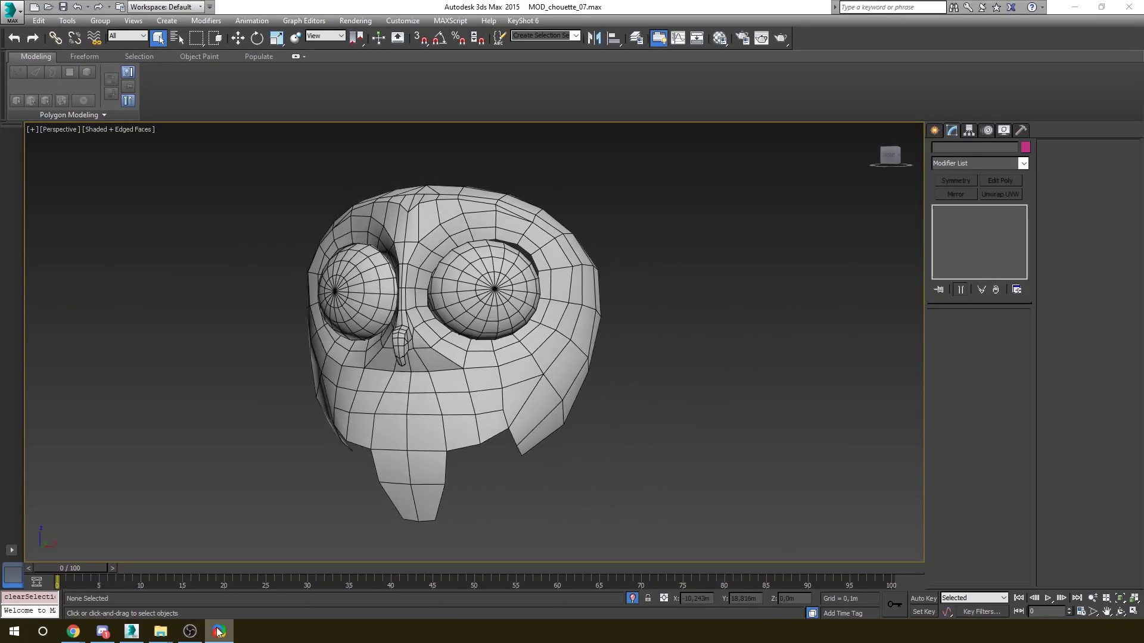
drag(403, 288, 72, 149)
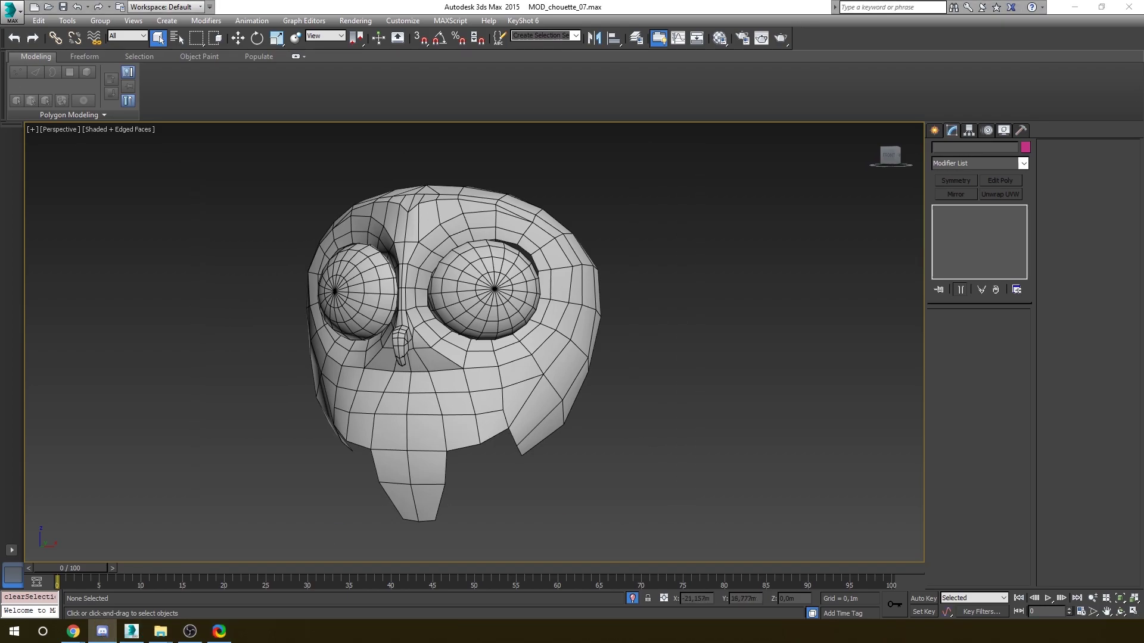
alt+middle_drag(551, 459, 564, 462)
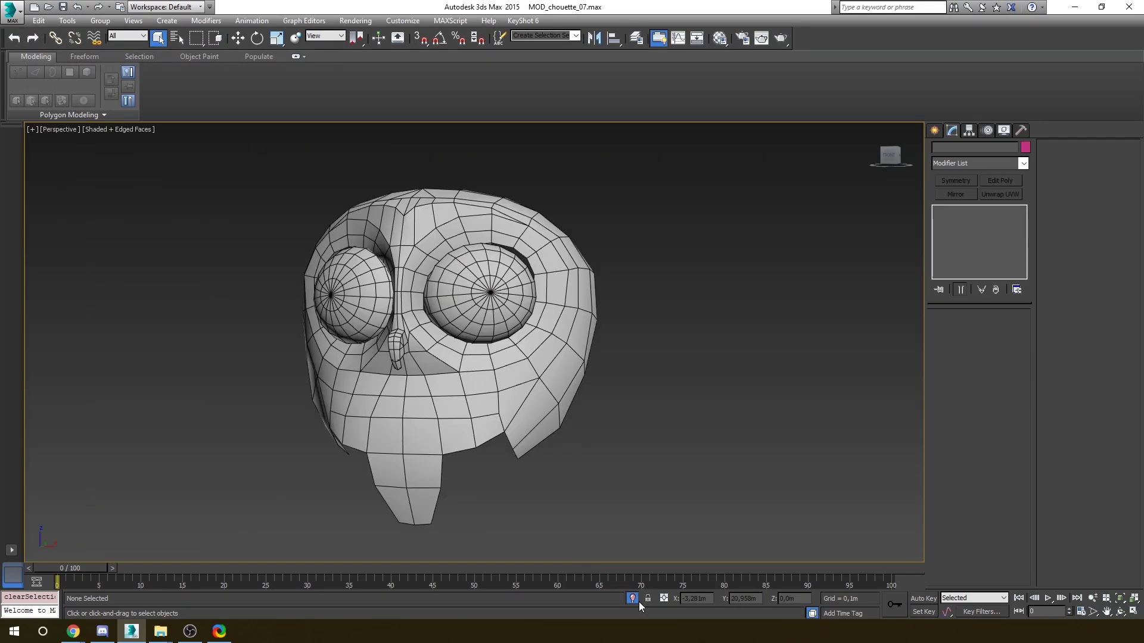